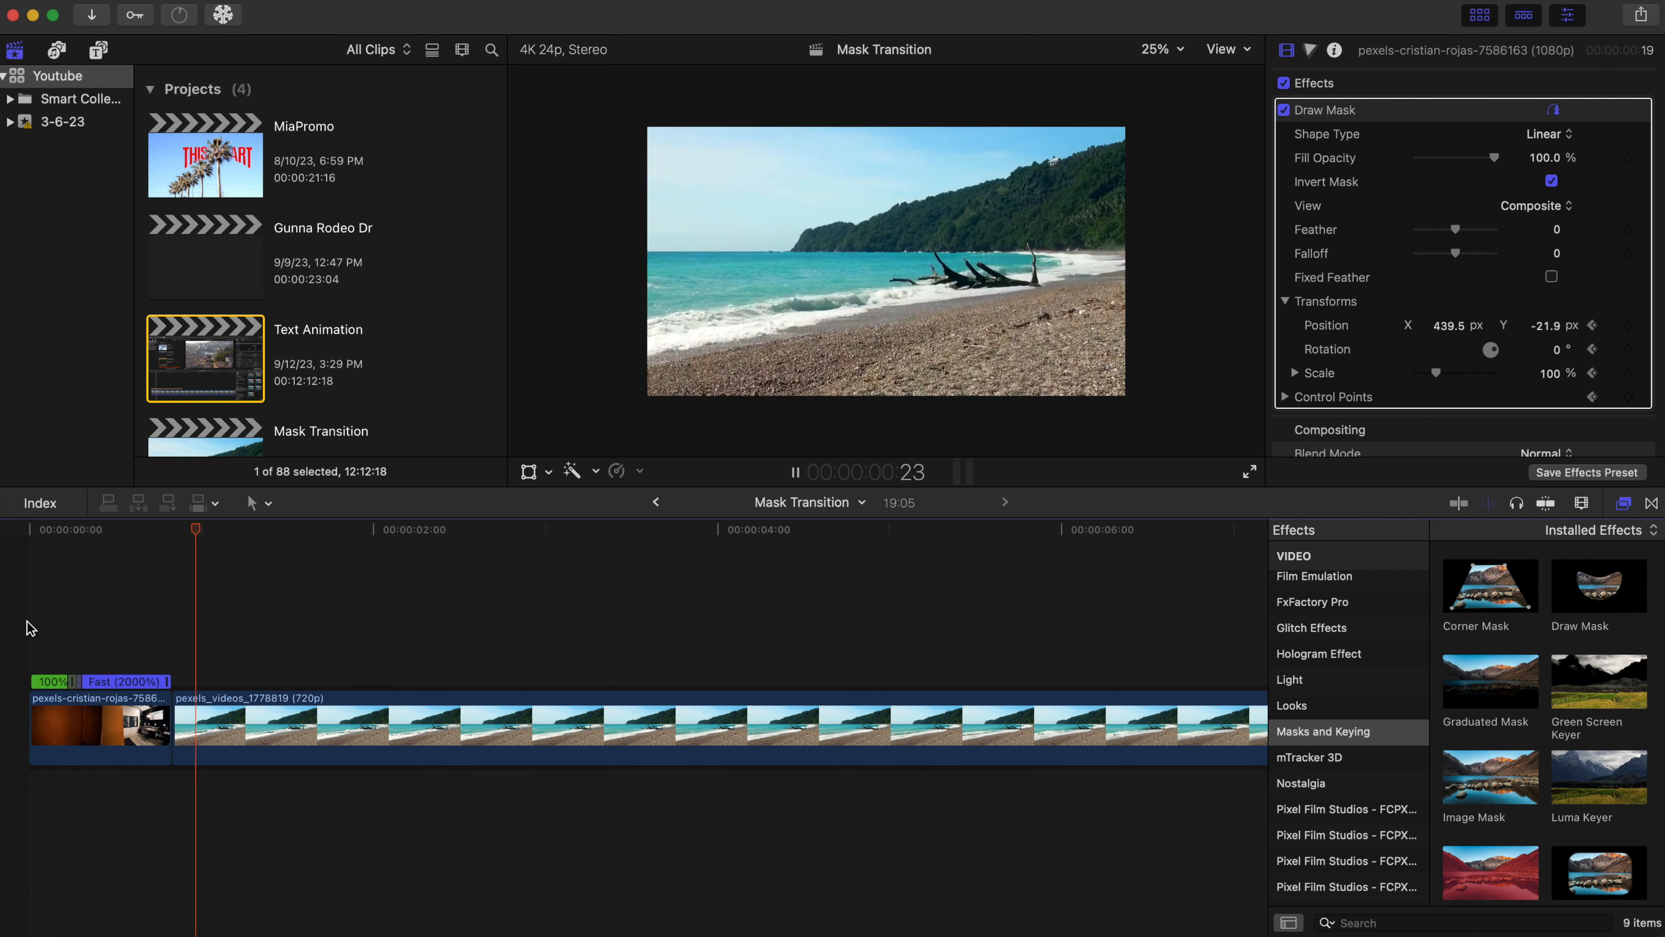
# Keyframe the door clip's Draw Mask Feather at -100 on the clip's first frame.
pyautogui.click(26, 620)
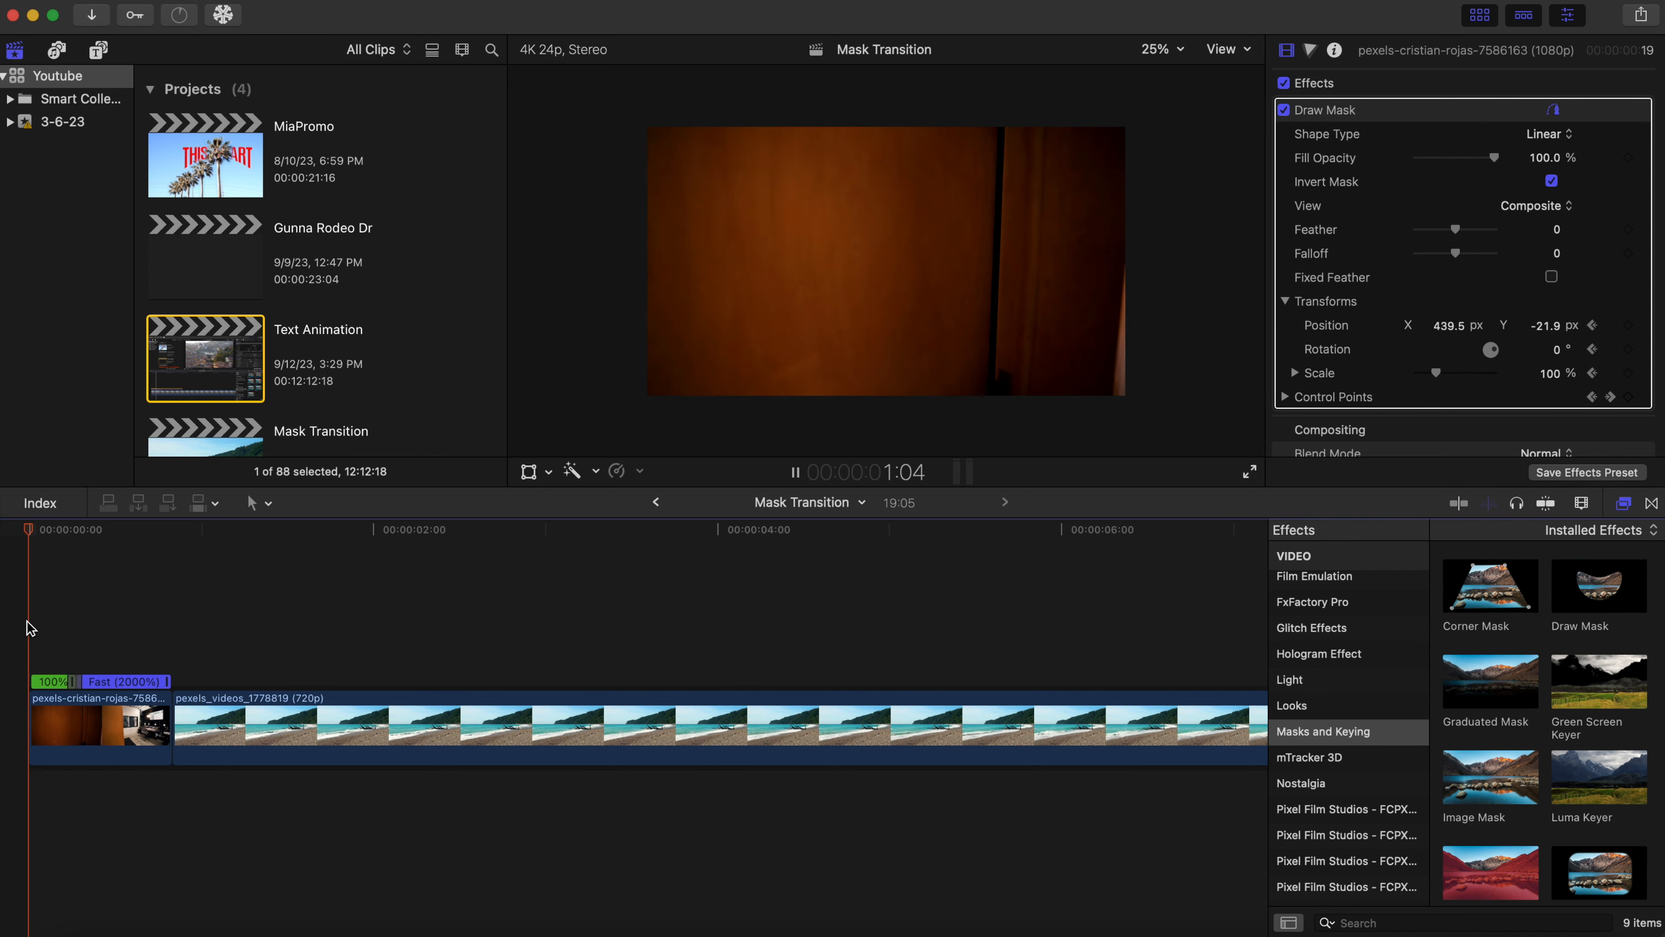
pyautogui.click(253, 757)
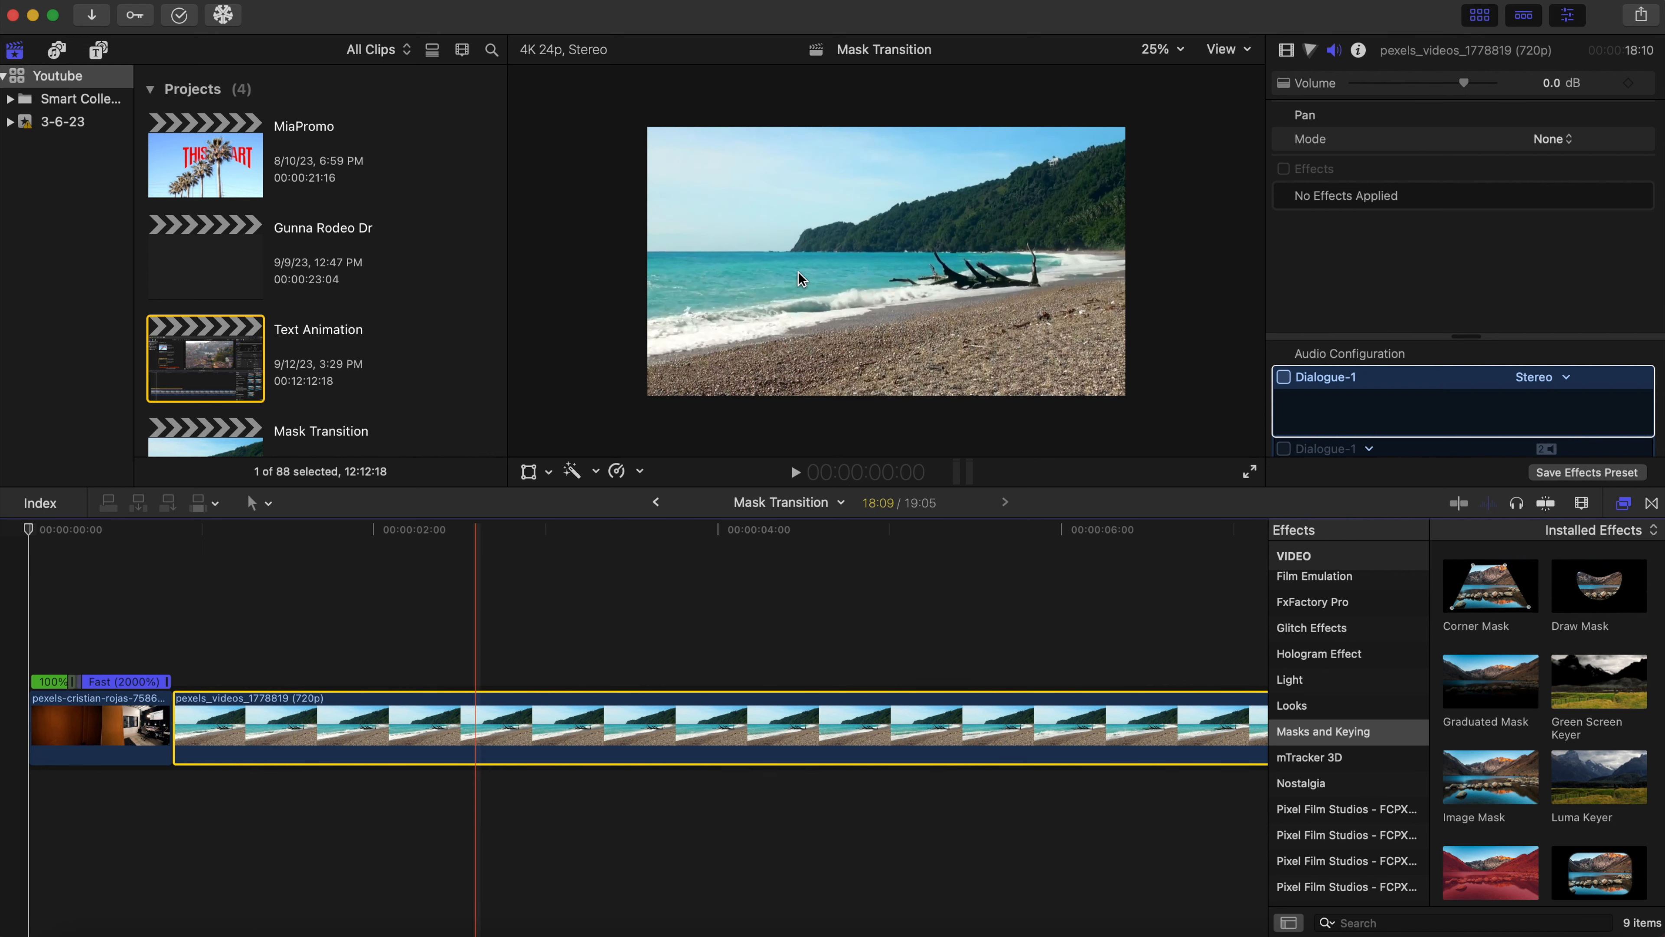
pyautogui.click(62, 732)
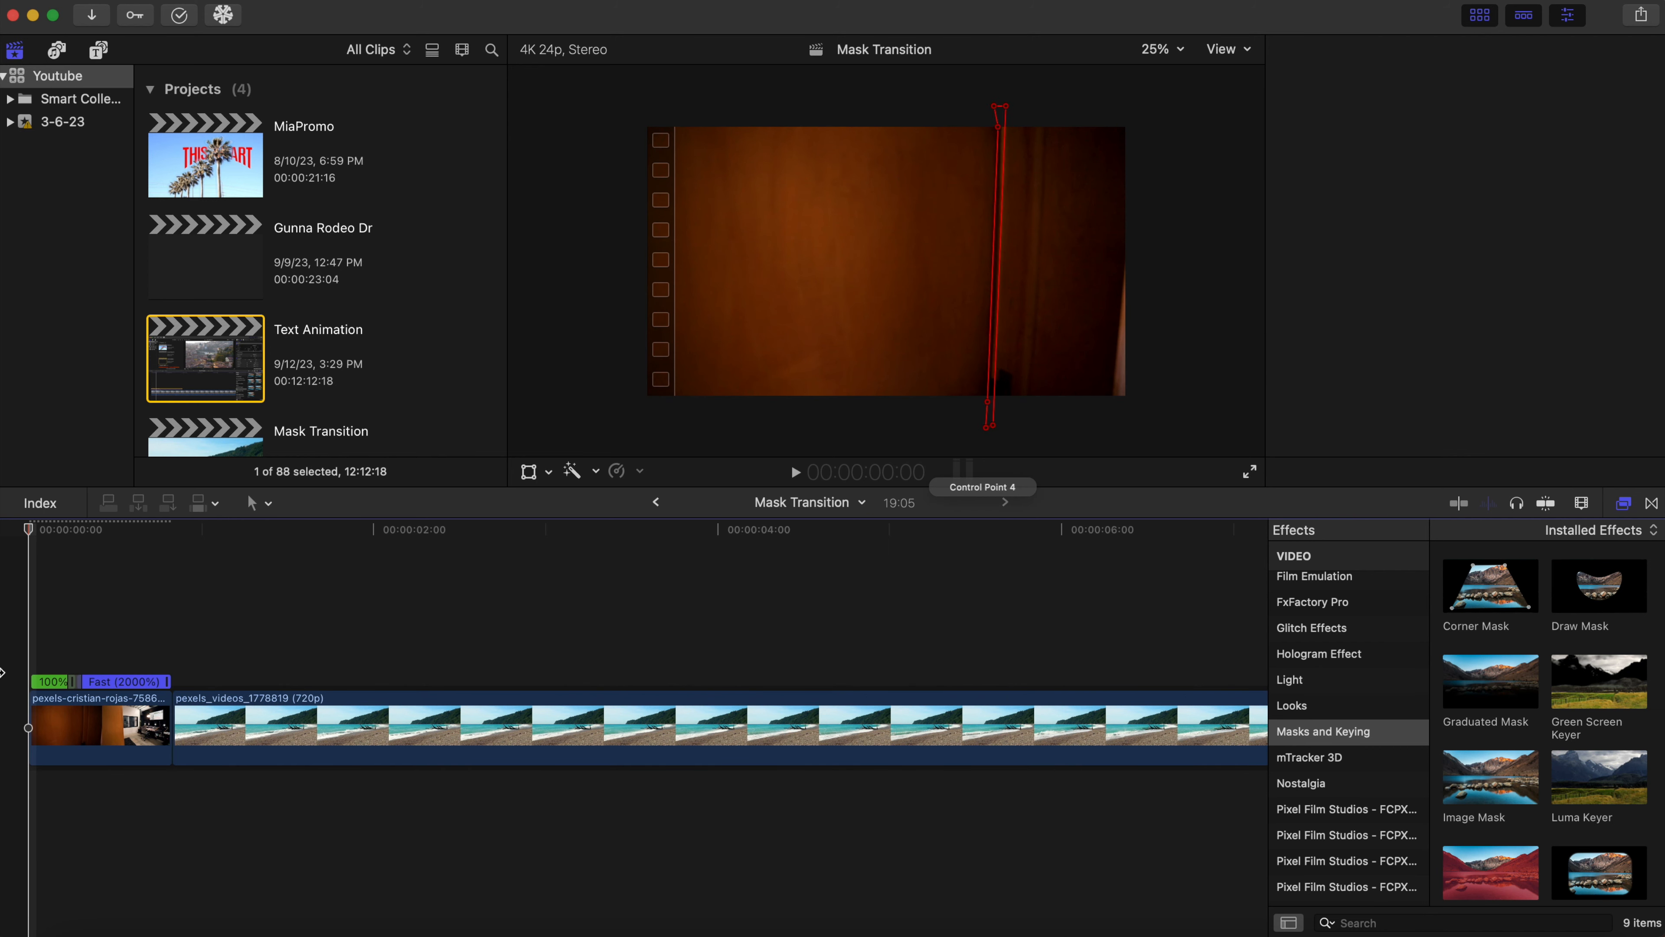
pyautogui.click(52, 735)
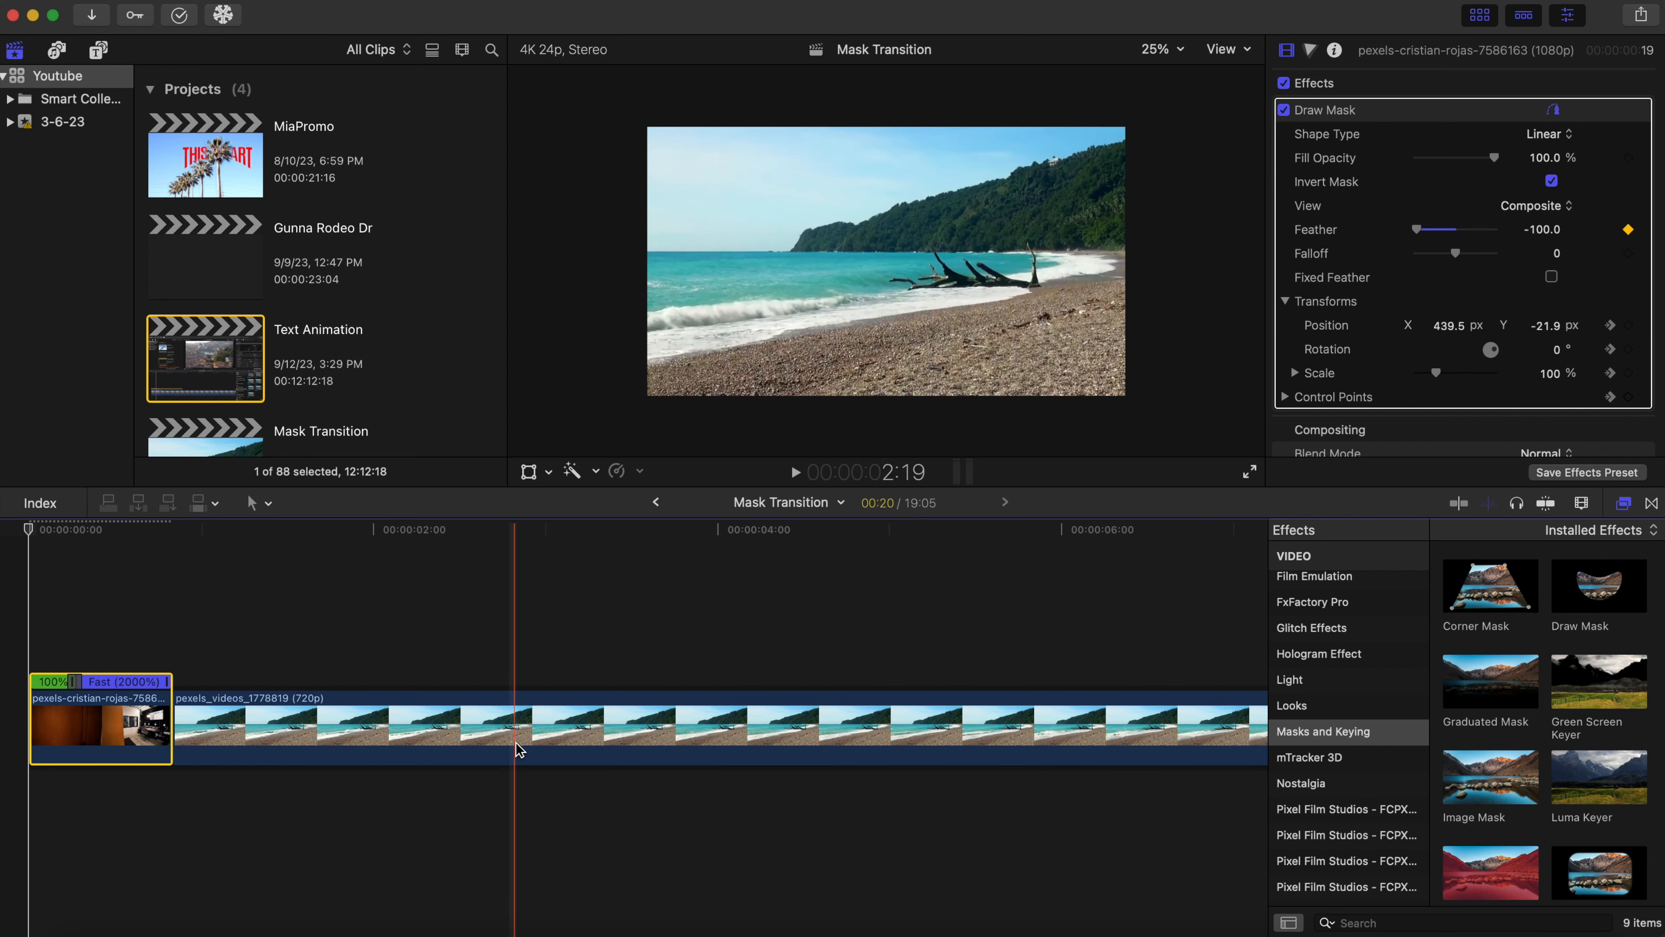
# Keyframe the mask's Feather at -9 where the door begins to open.
pyautogui.press('Right')
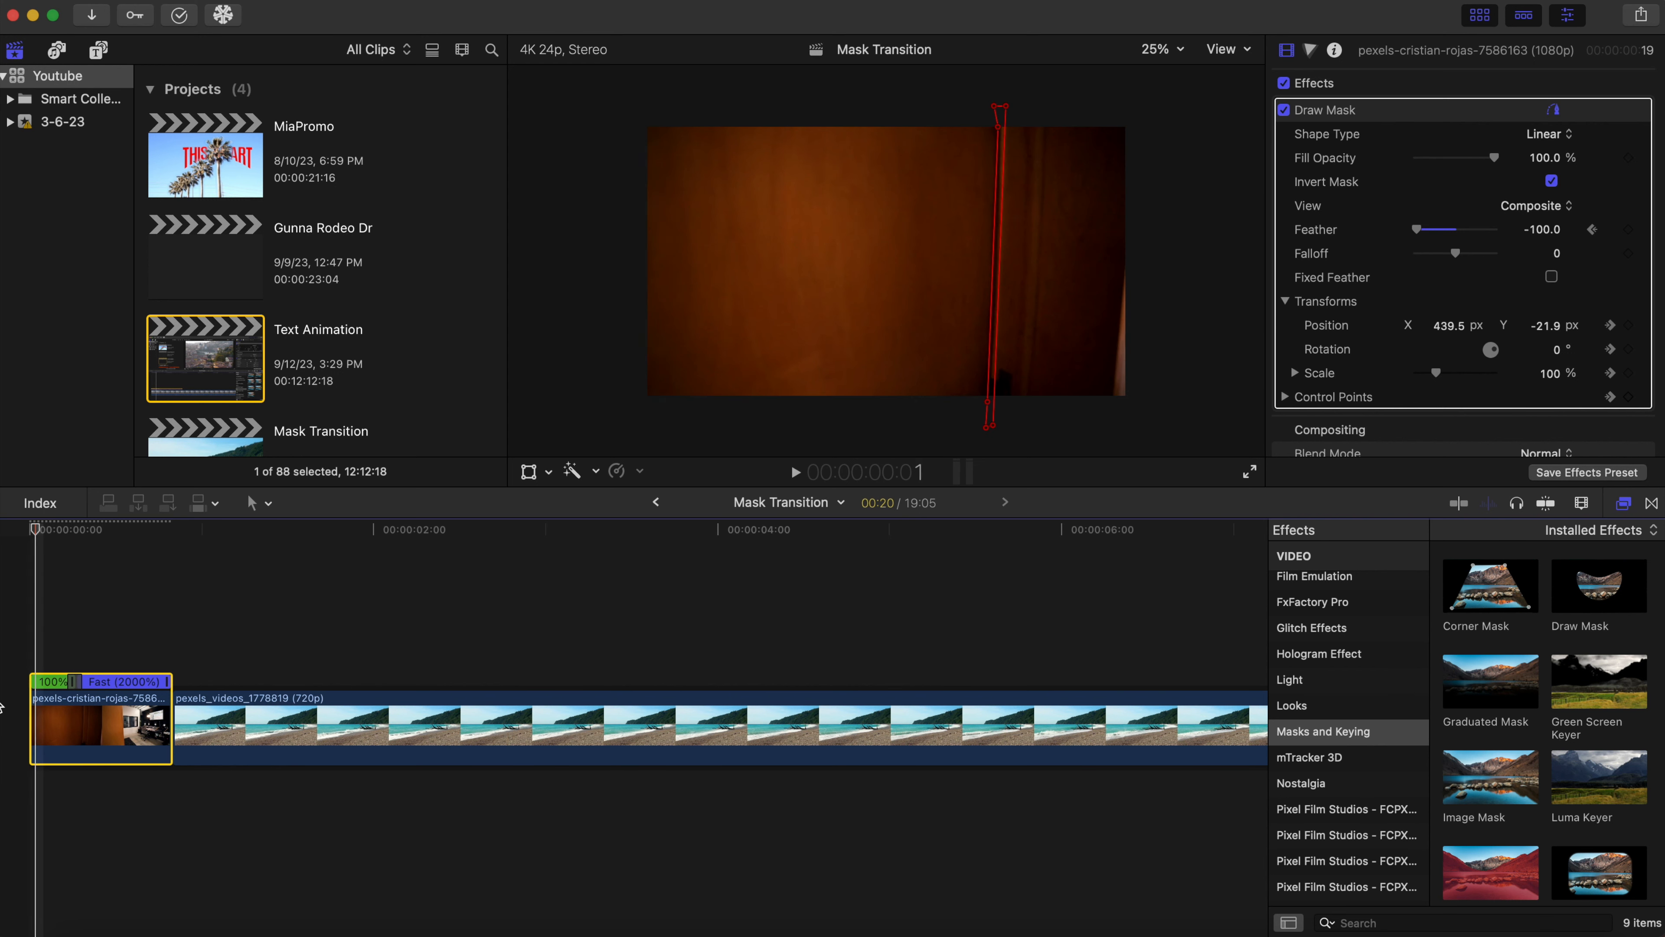
pyautogui.press('Right')
pyautogui.press('Right')
pyautogui.press('Right')
pyautogui.press('Right')
pyautogui.press('Right')
pyautogui.press('Right')
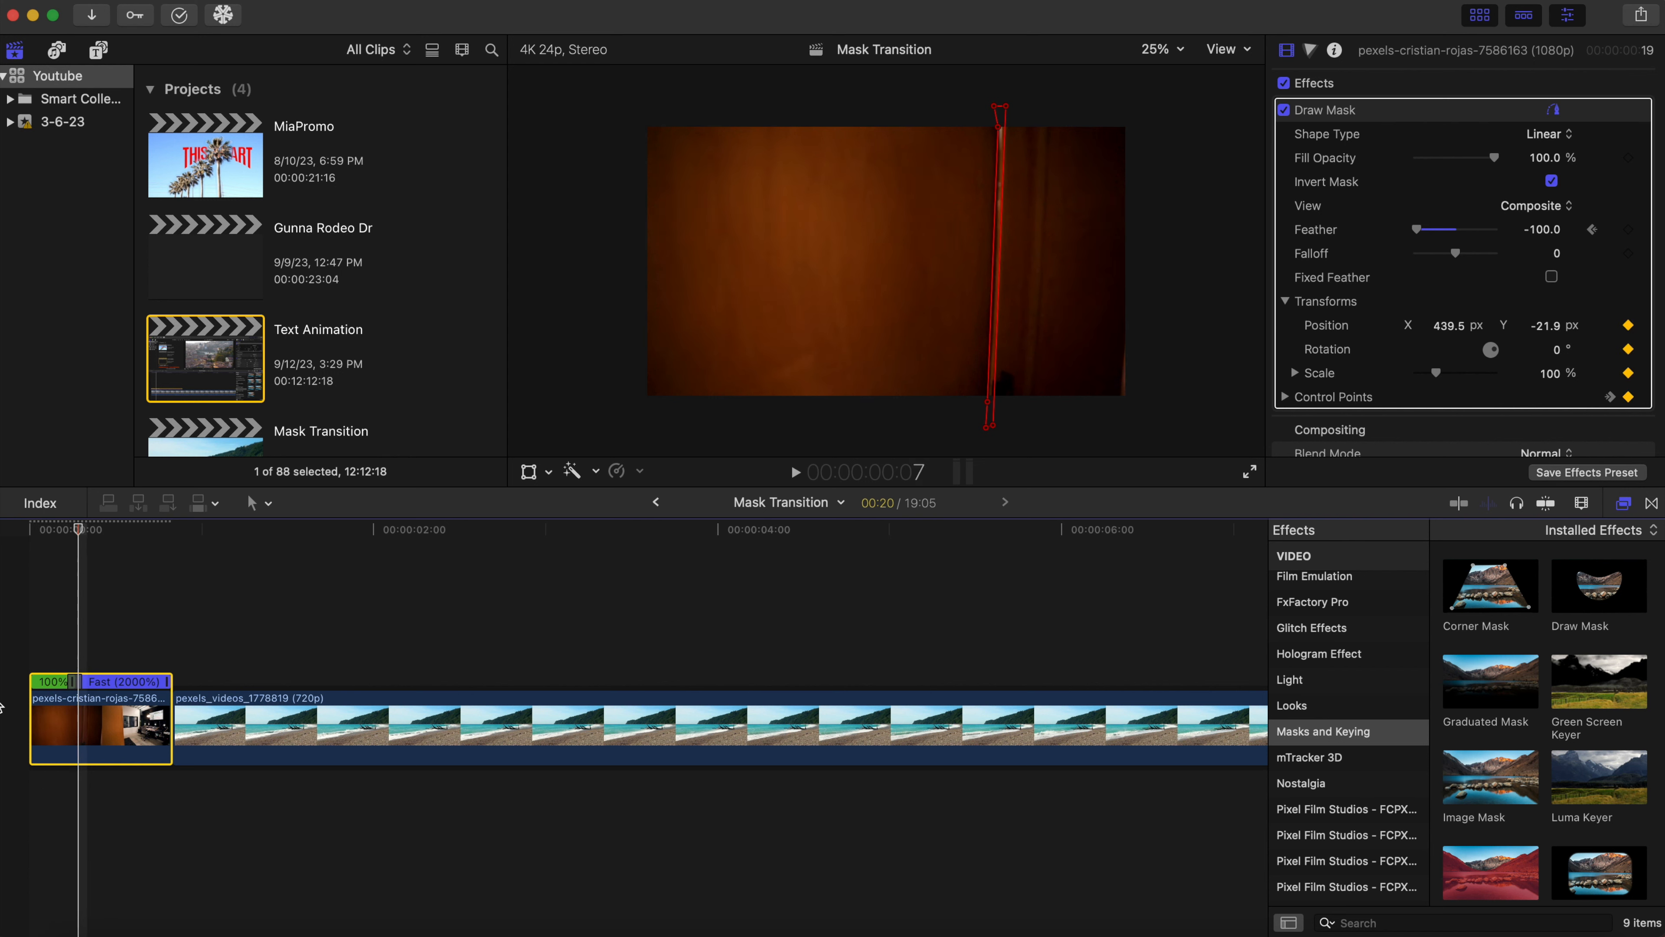
pyautogui.press('Left')
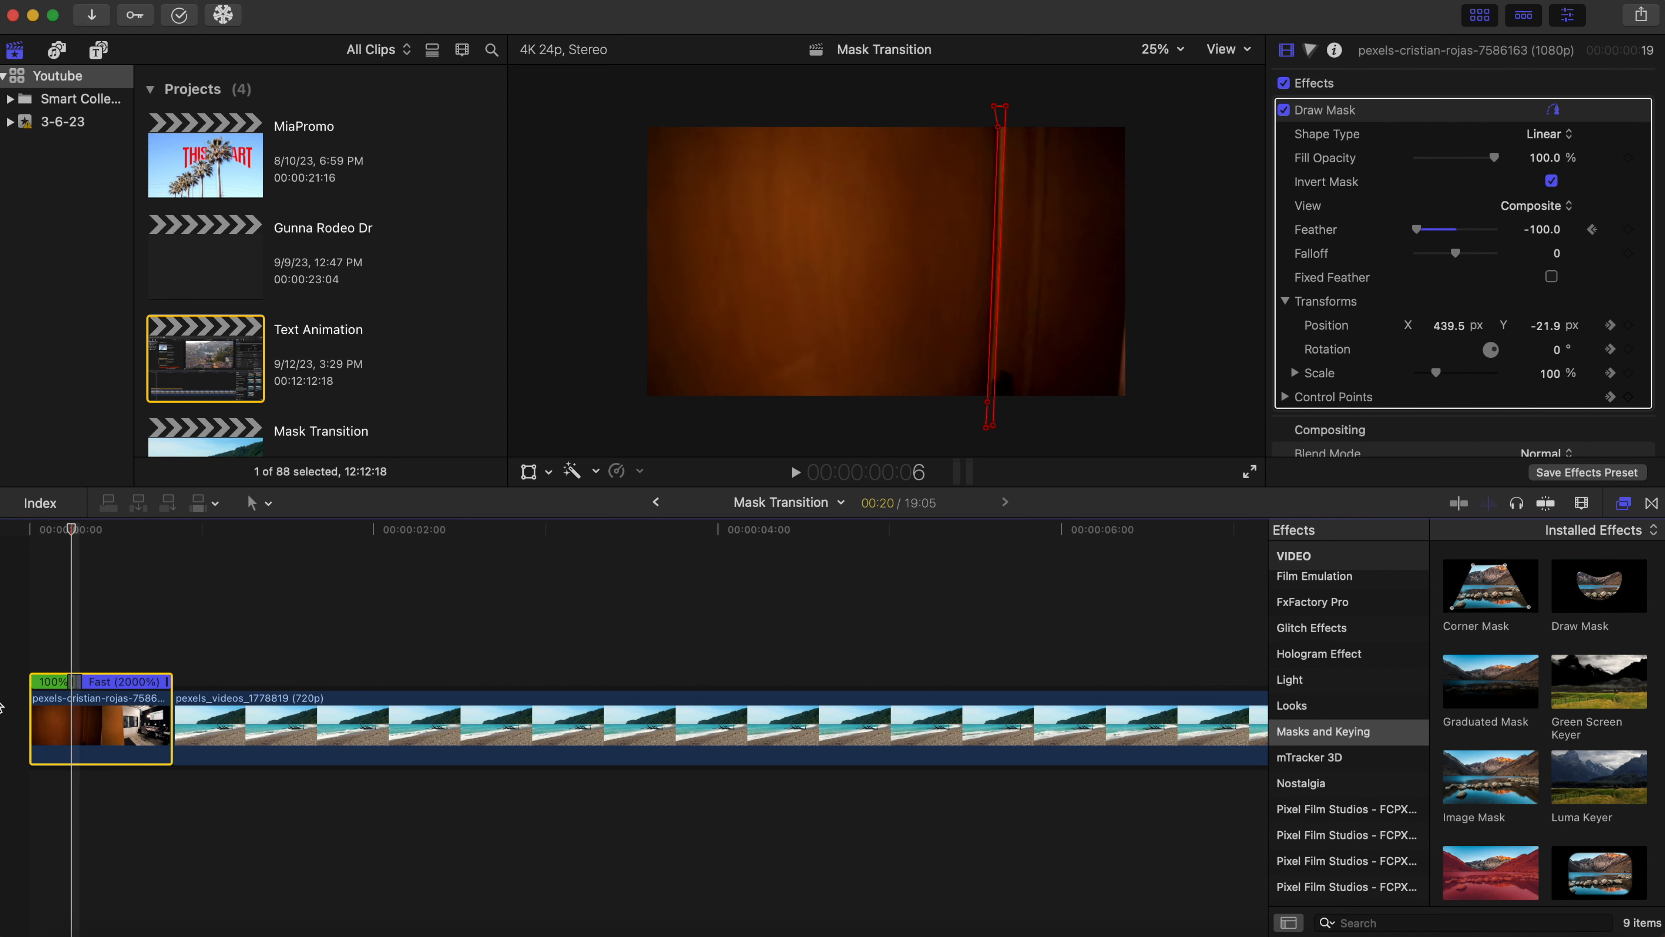
pyautogui.press('Right')
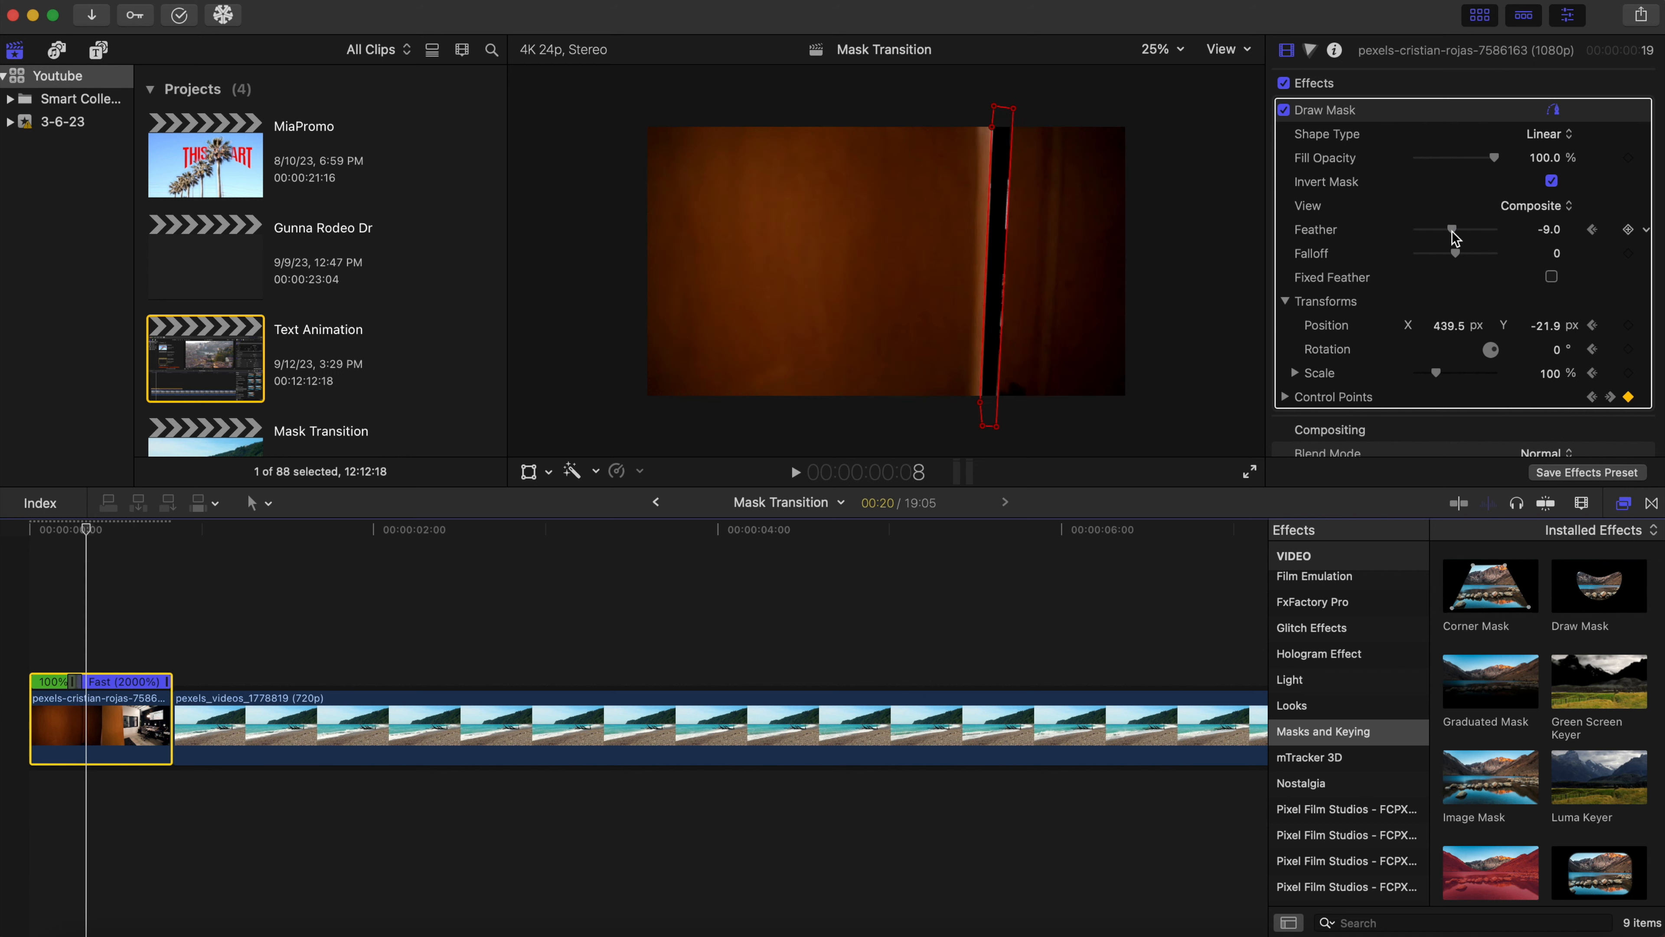
pyautogui.press('Right')
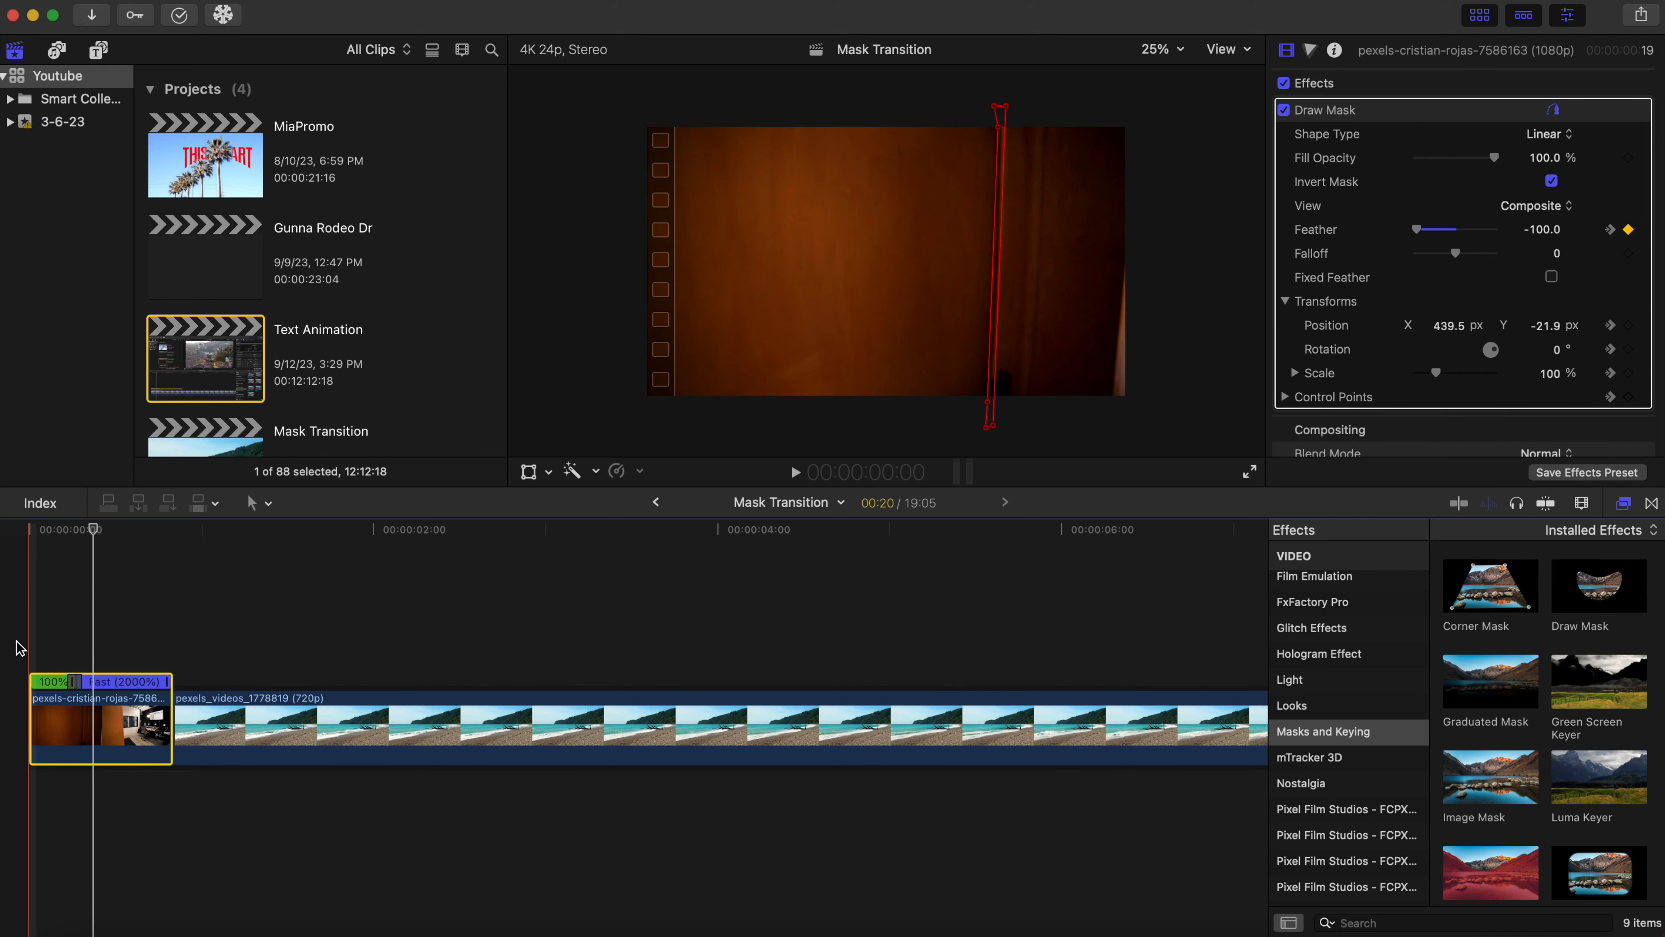
# Play back the masked door opening from the start of the timeline, then return the playhead to the beginning.
pyautogui.press('space')
pyautogui.click(5, 706)
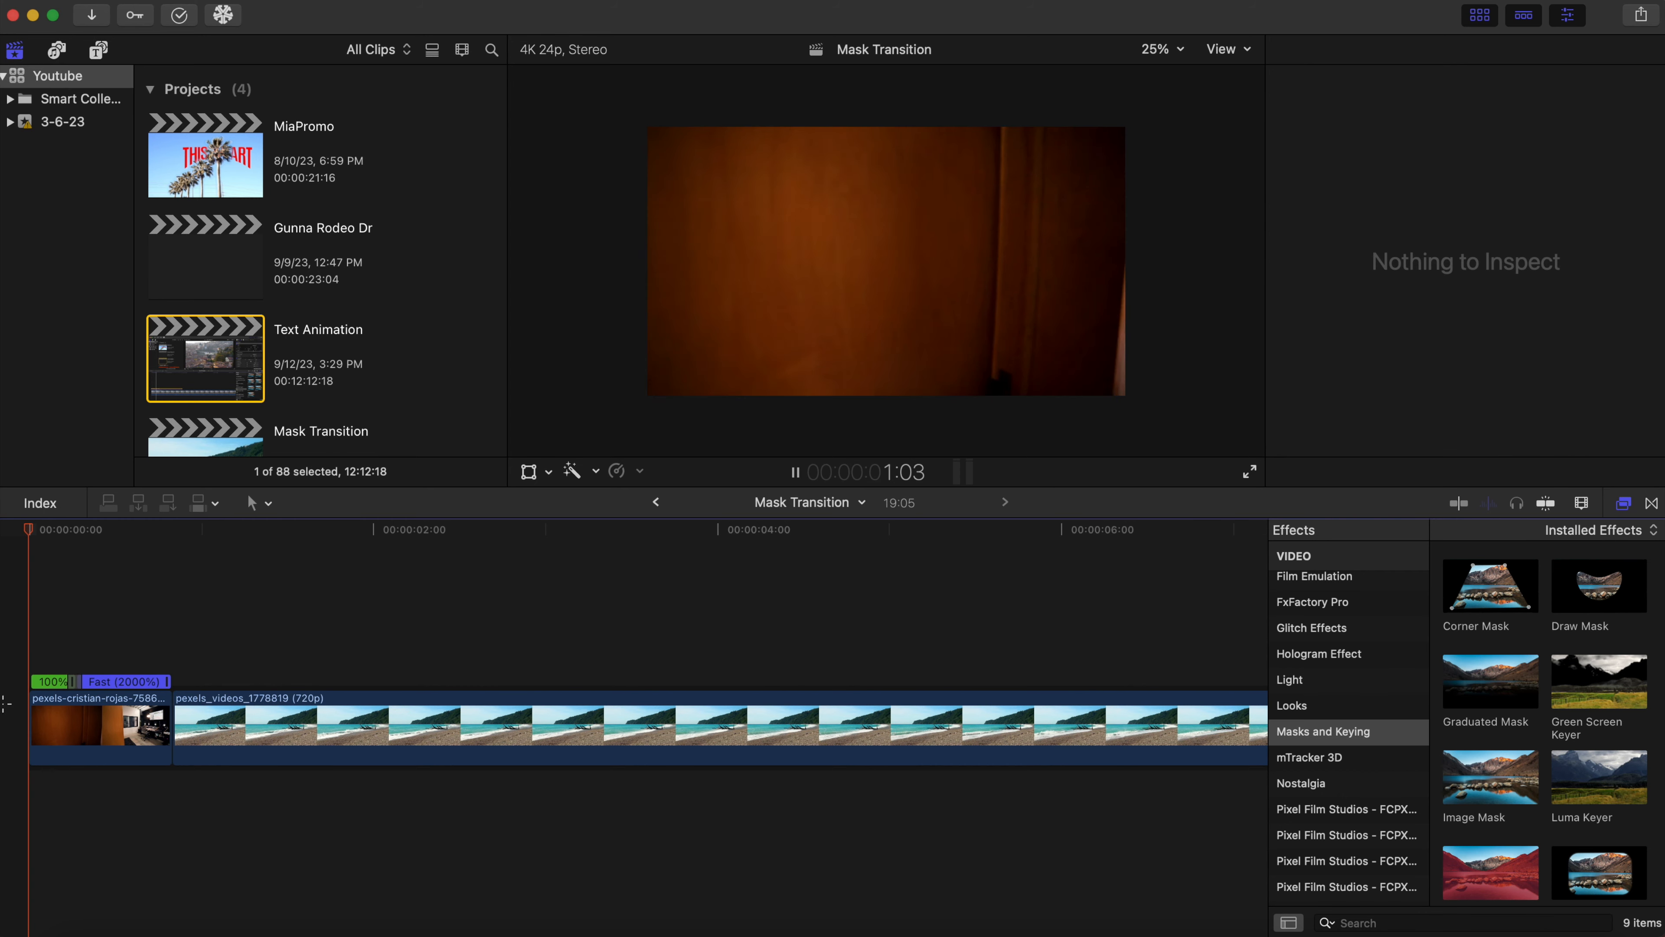
pyautogui.press('space')
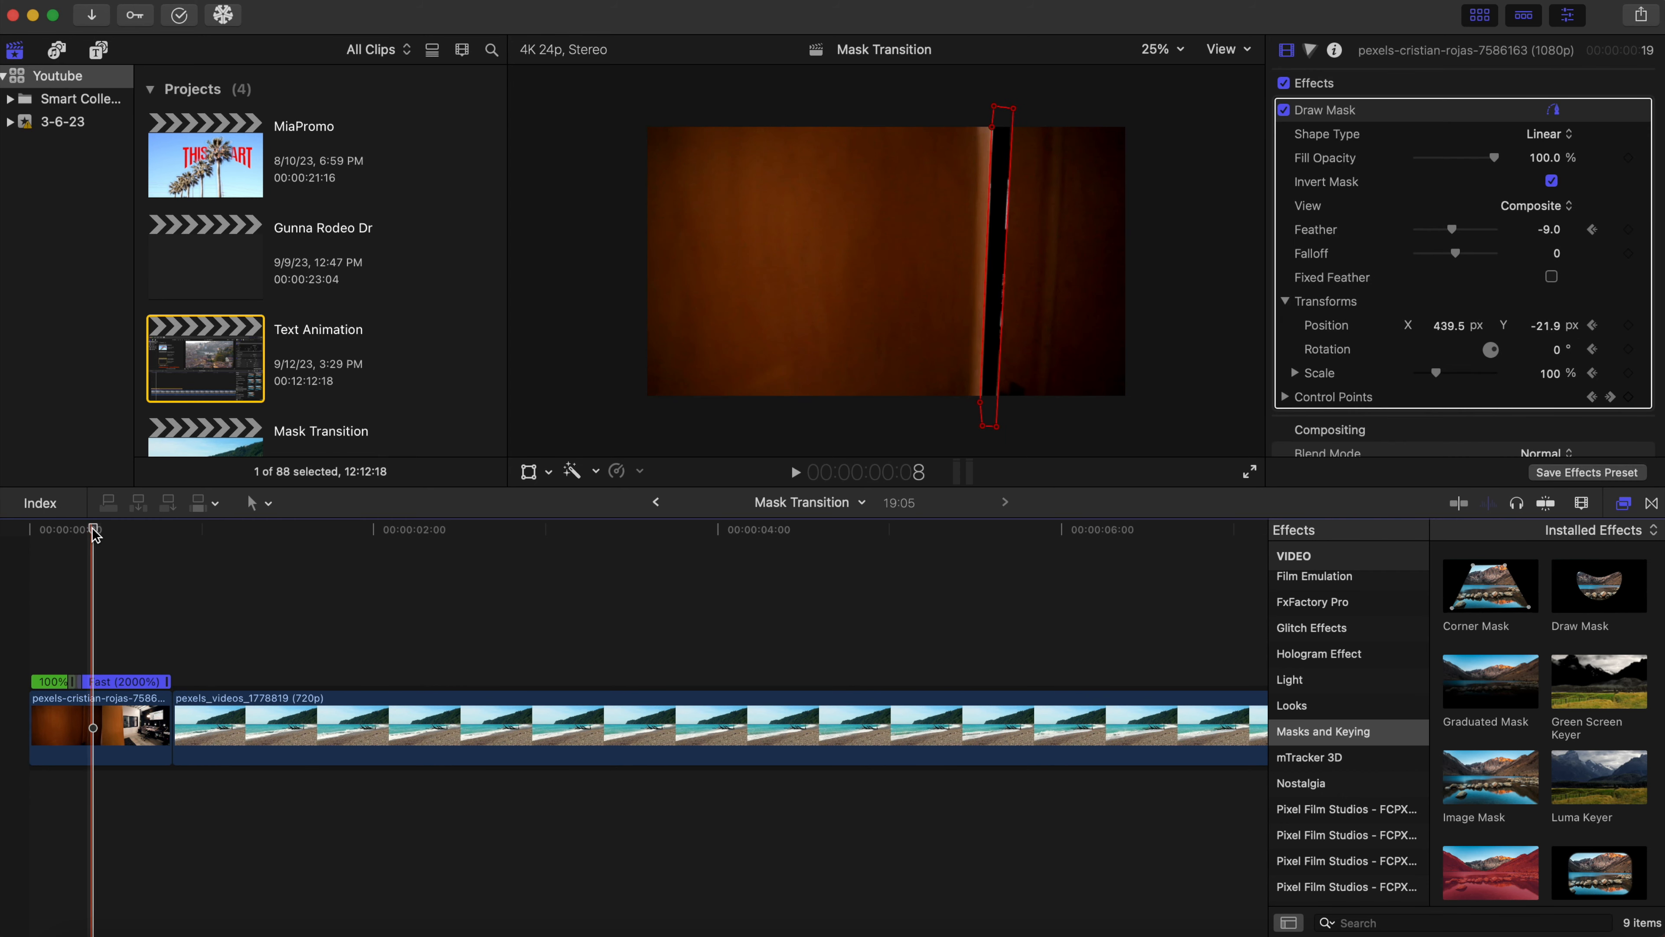
pyautogui.moveTo(93, 530); pyautogui.dragTo(4, 559)
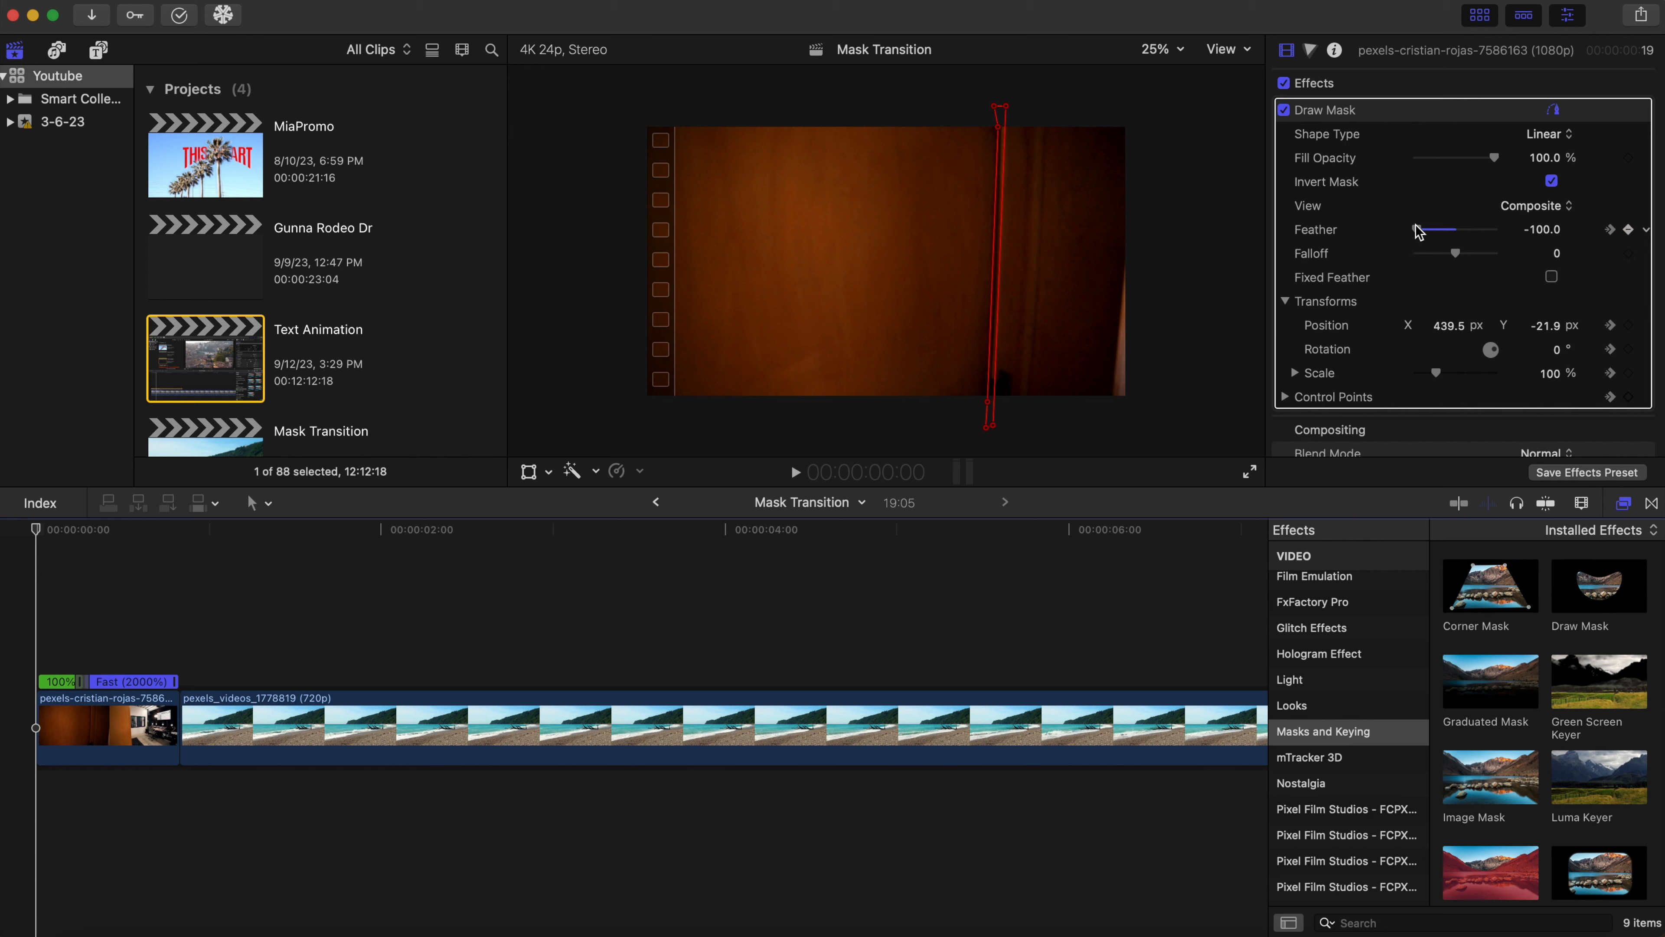
# Set the door mask's Feather to 24 at frame 7, just as the door starts to open.
pyautogui.click(59, 721)
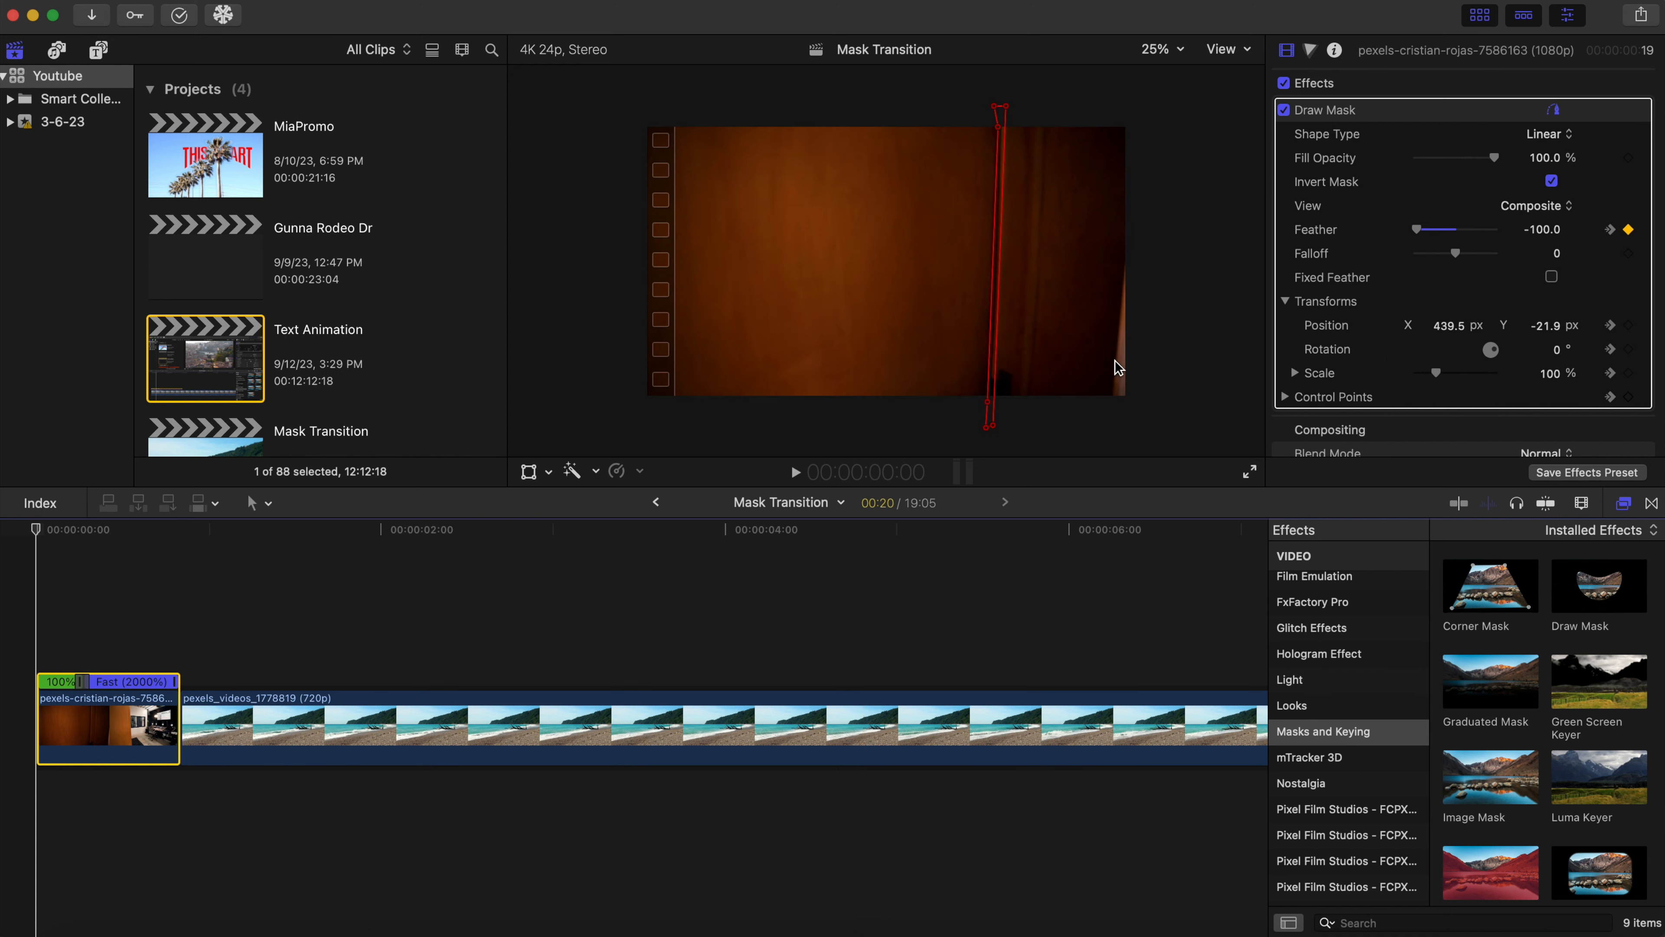
pyautogui.click(90, 657)
pyautogui.click(95, 715)
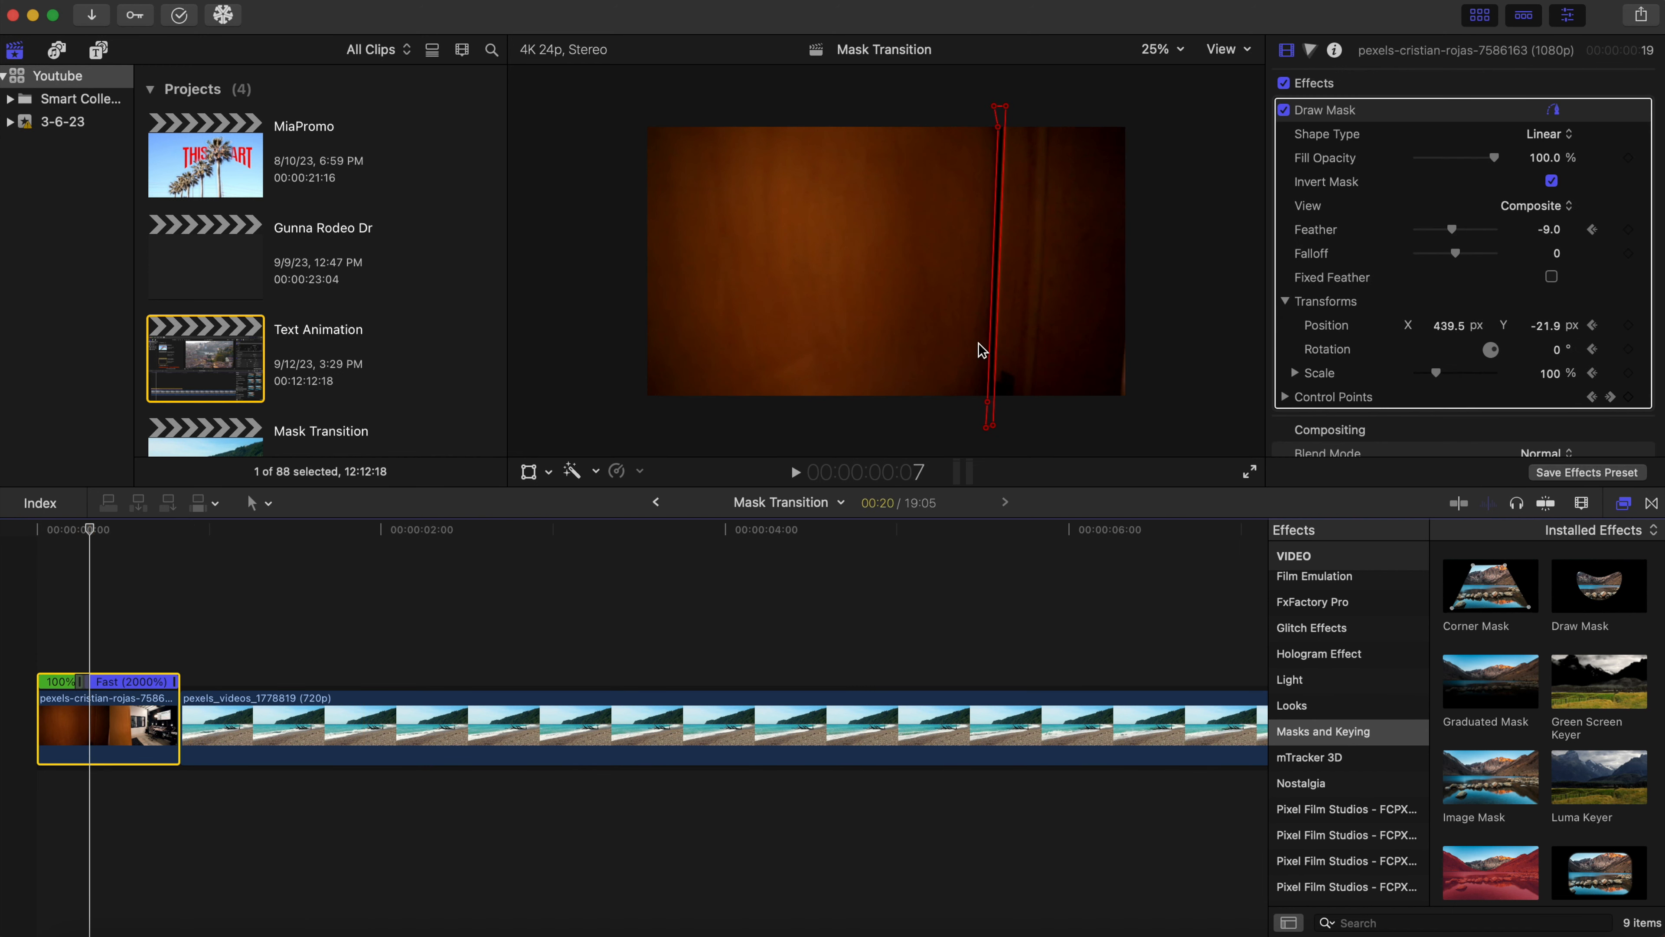
pyautogui.press('Left')
pyautogui.moveTo(1445, 231); pyautogui.dragTo(1440, 230)
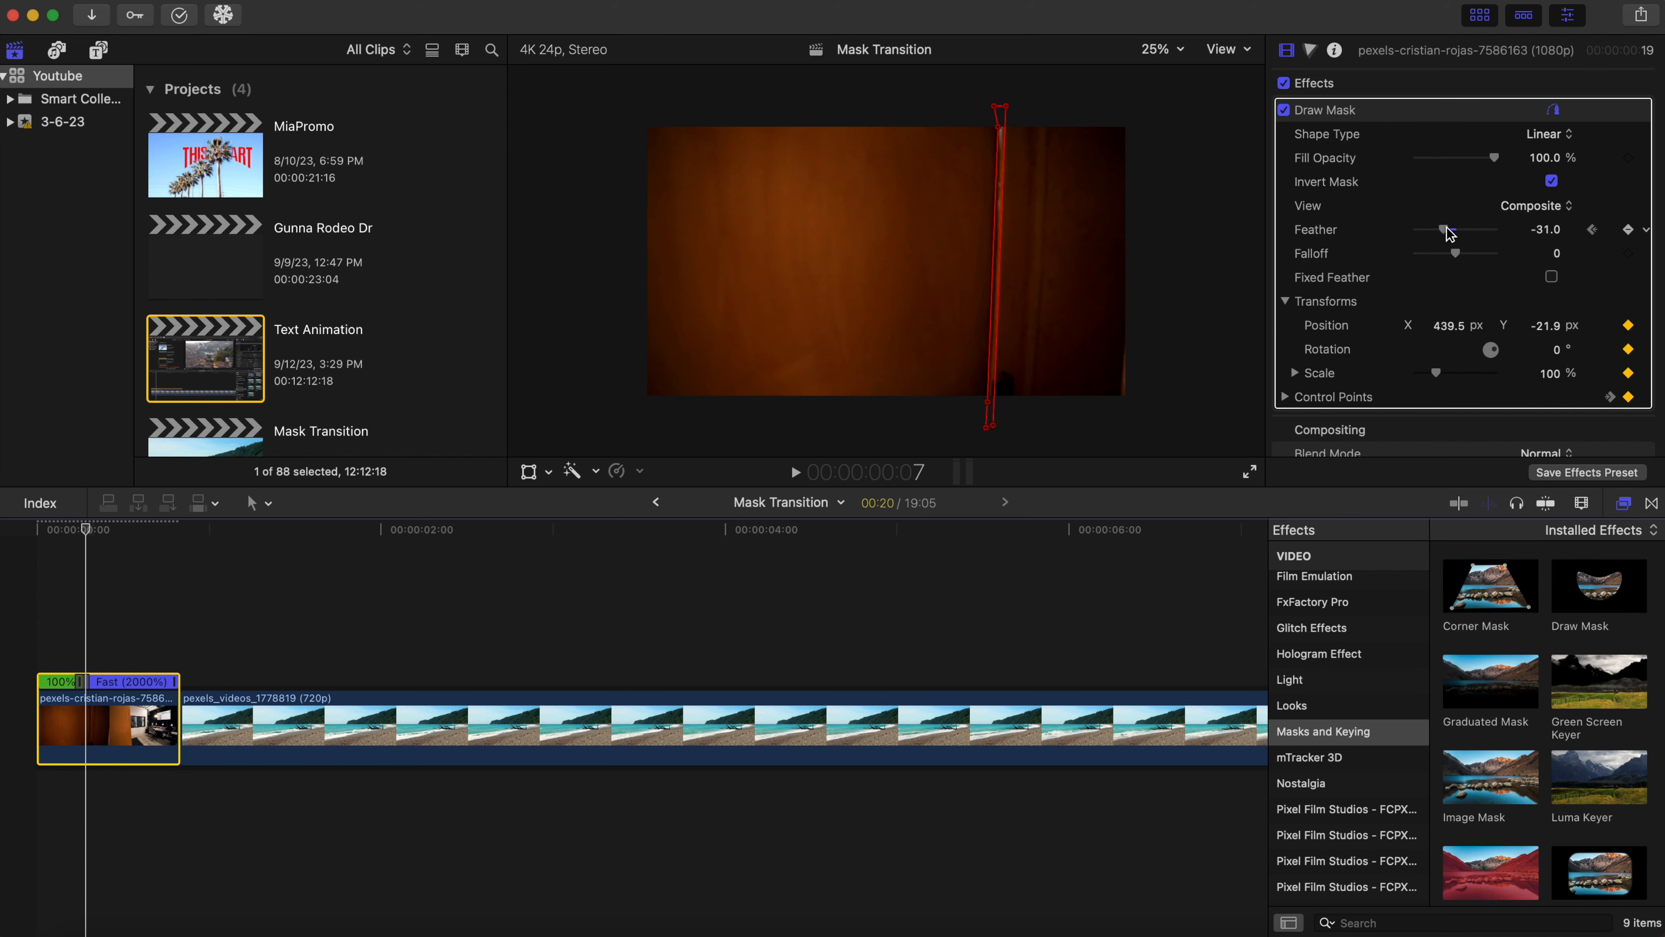
pyautogui.moveTo(1448, 233); pyautogui.dragTo(1460, 236)
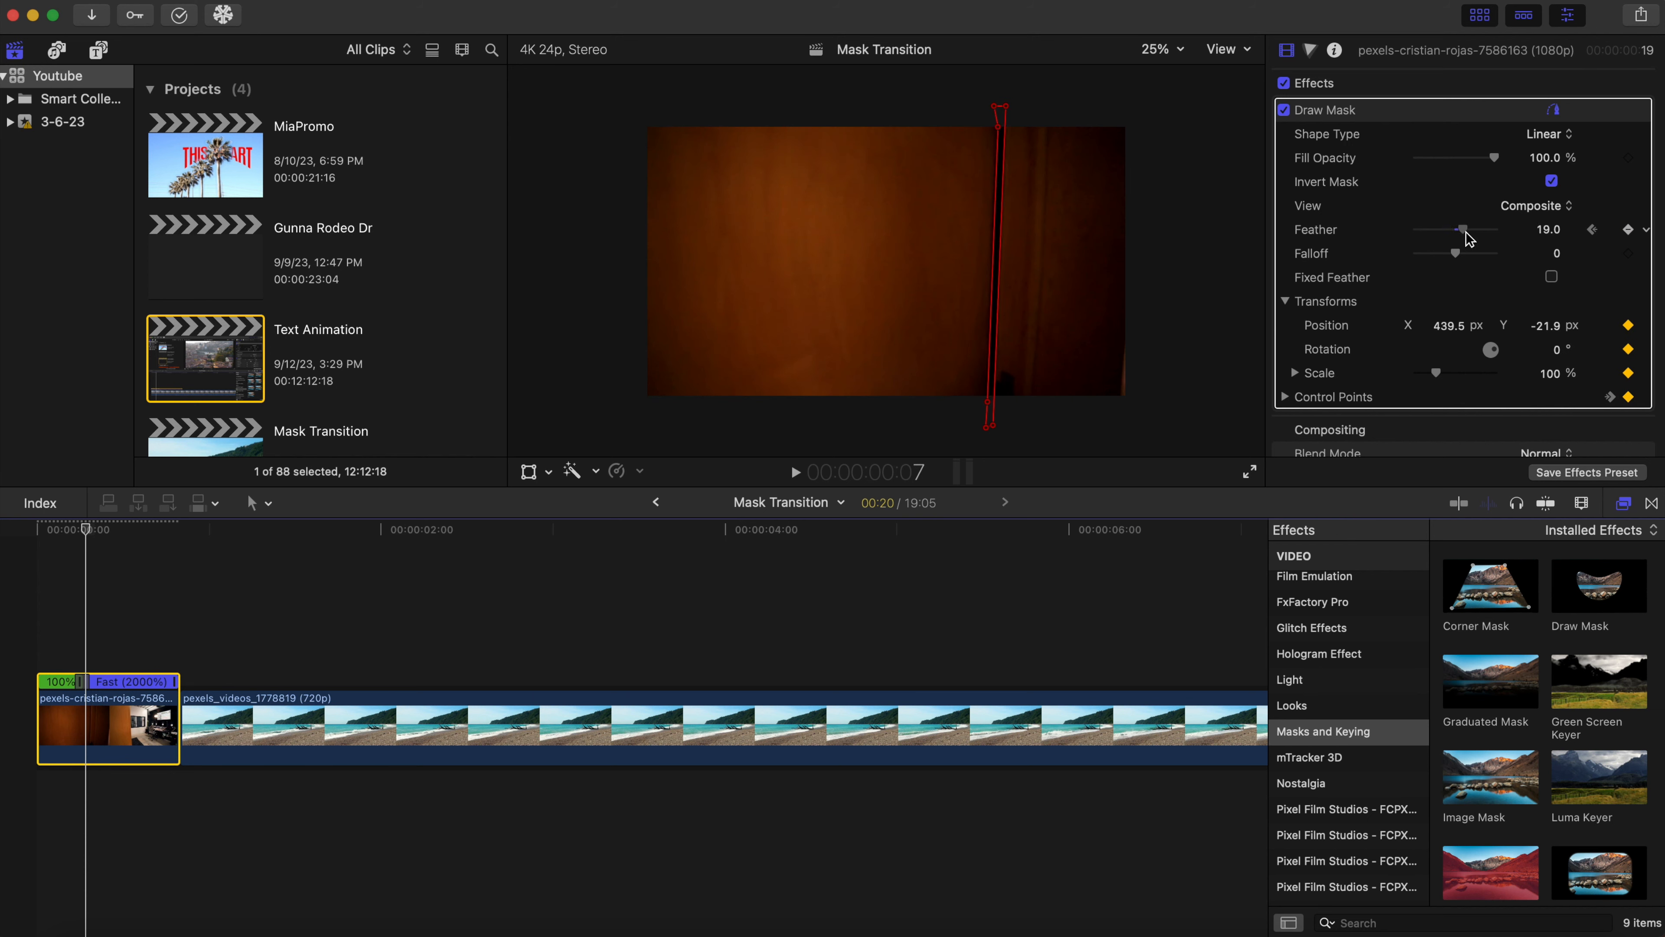
# Replay the door opening from the start several times to check the mask's feathered edge.
pyautogui.click(4, 663)
pyautogui.press('space')
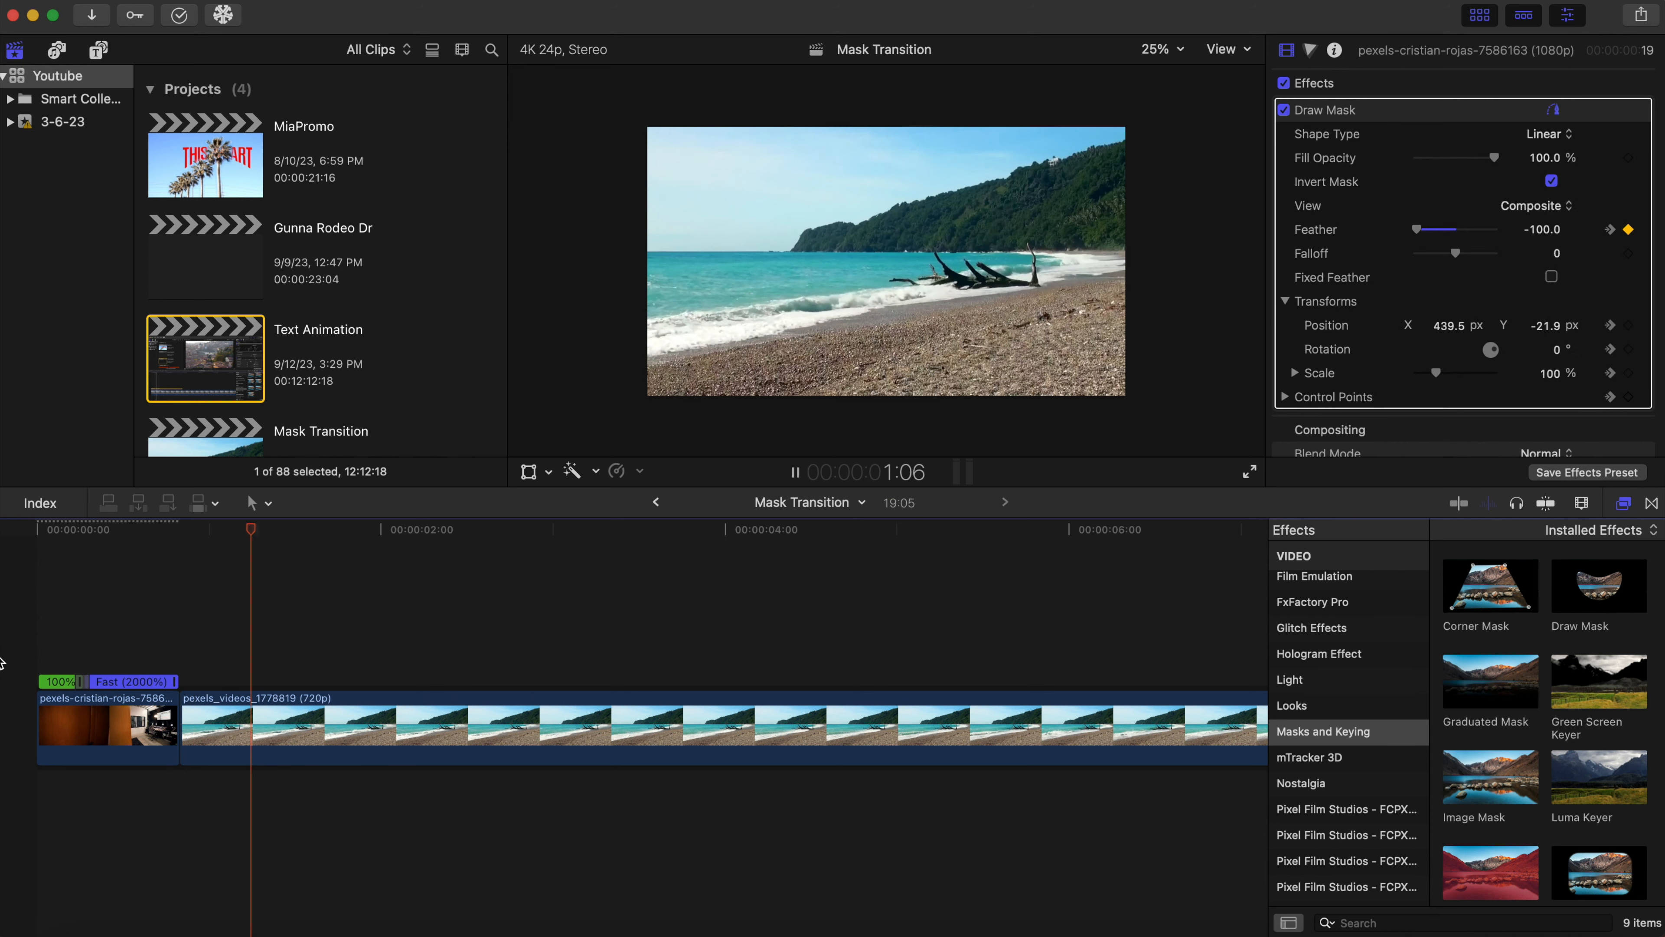
pyautogui.click(2, 662)
pyautogui.click(3, 657)
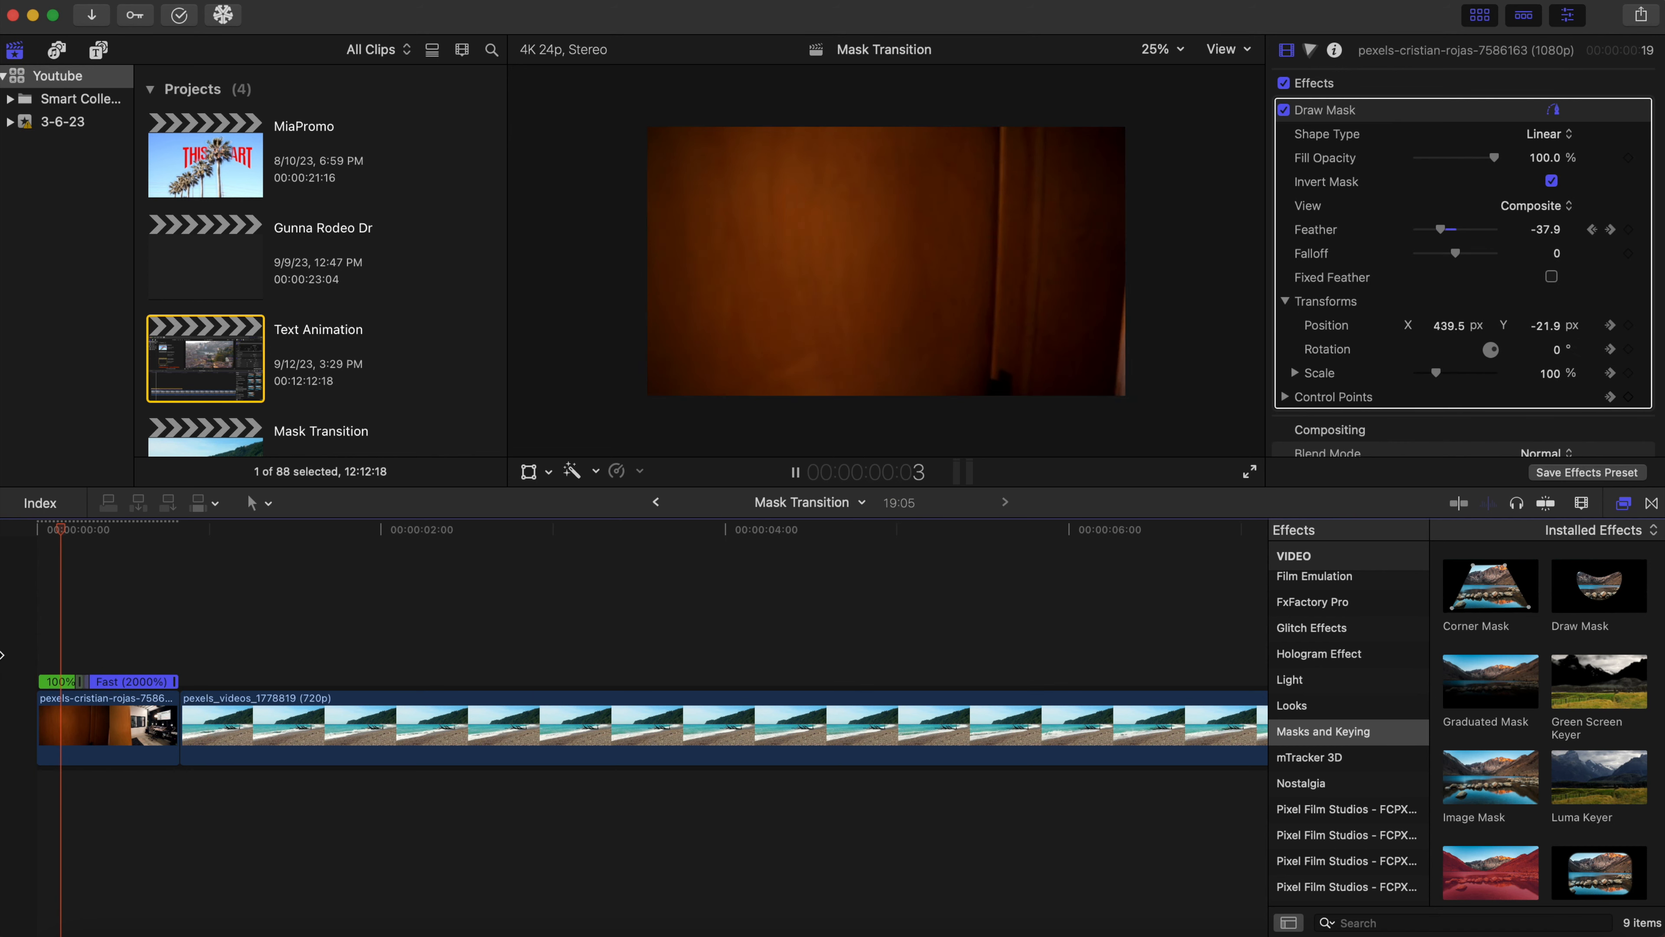
pyautogui.click(2, 662)
pyautogui.click(2, 657)
pyautogui.click(2, 659)
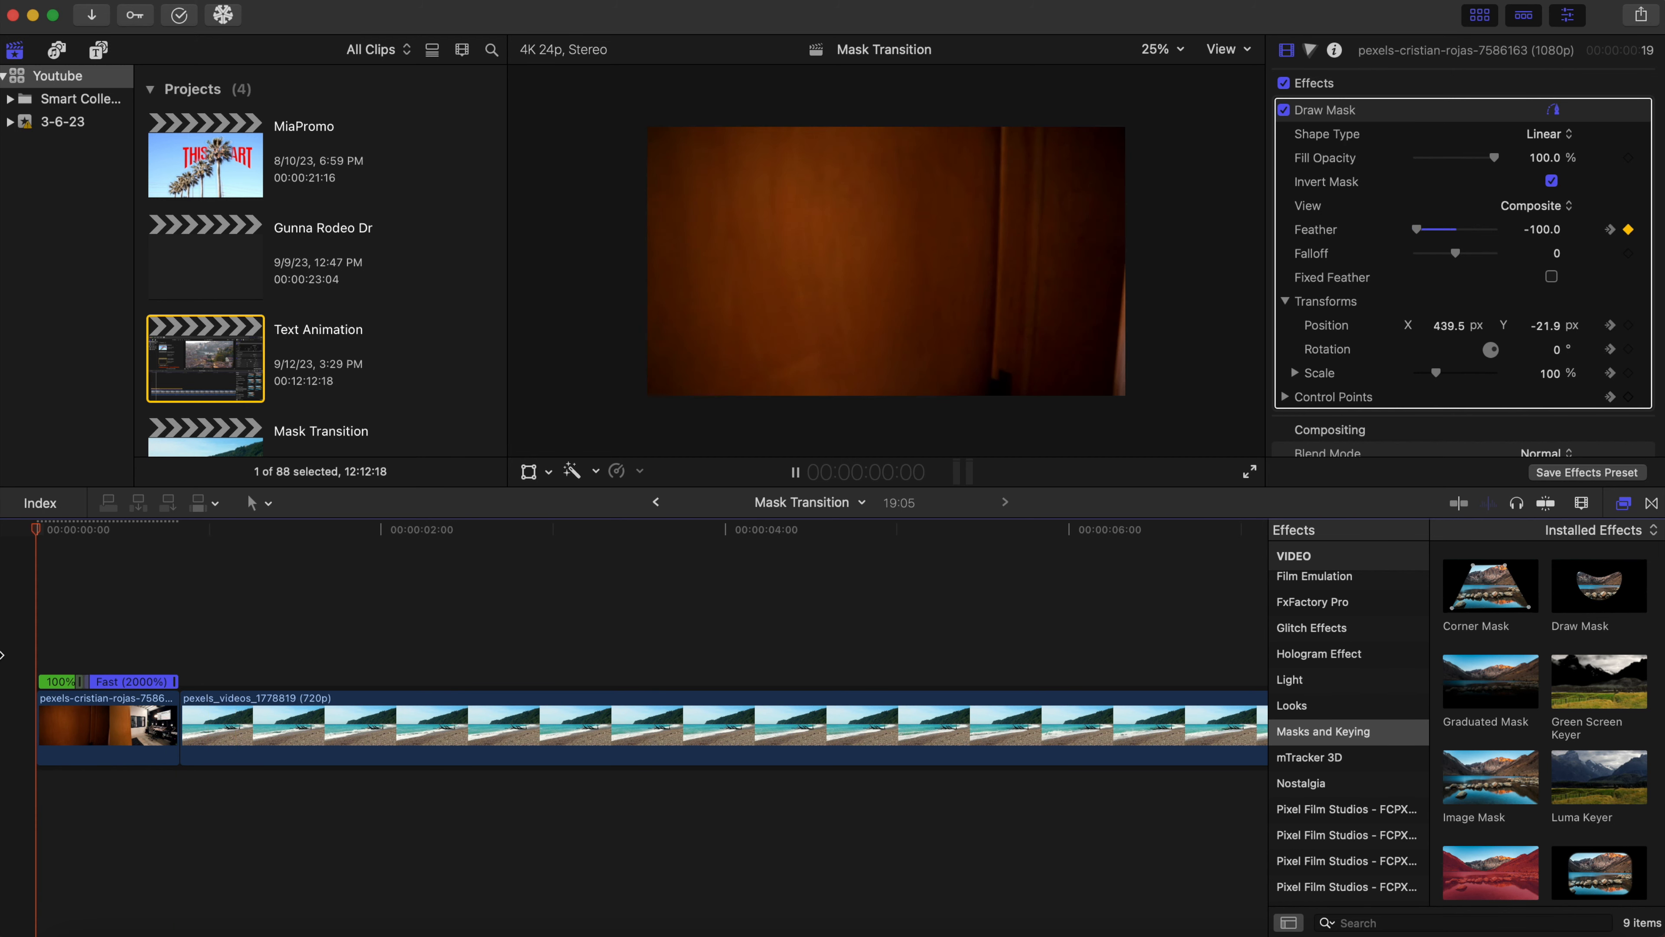
pyautogui.press('space')
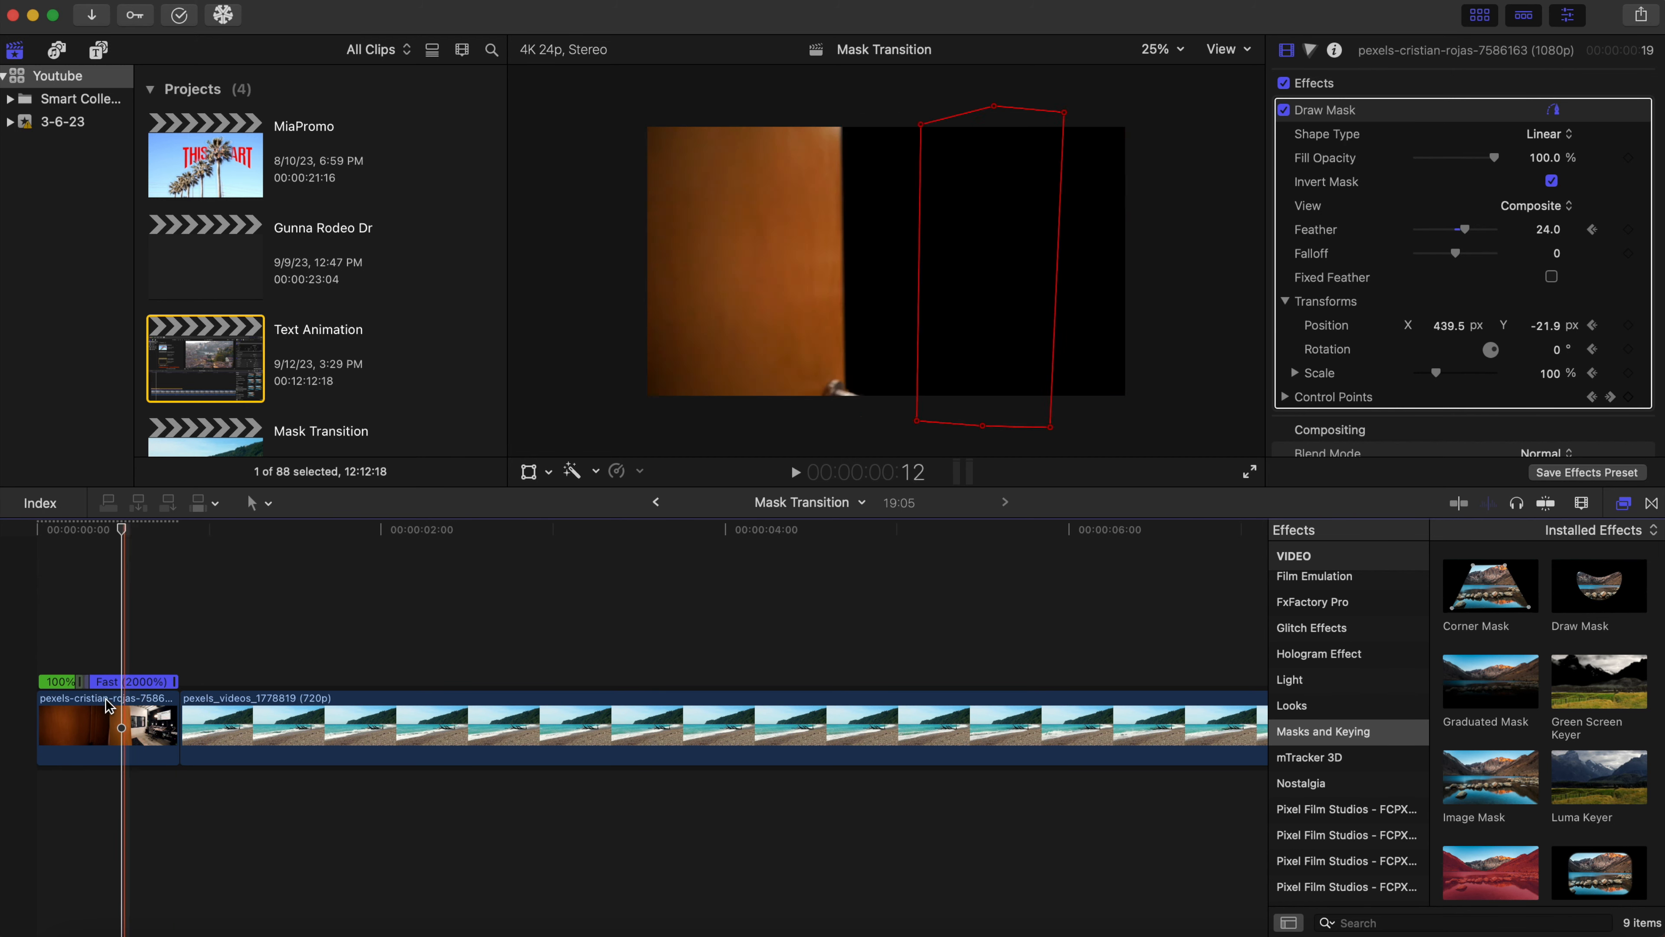
# Go through the frames around the door opening and keyframe the mask's Feather at 29 on frame 8.
pyautogui.click(92, 669)
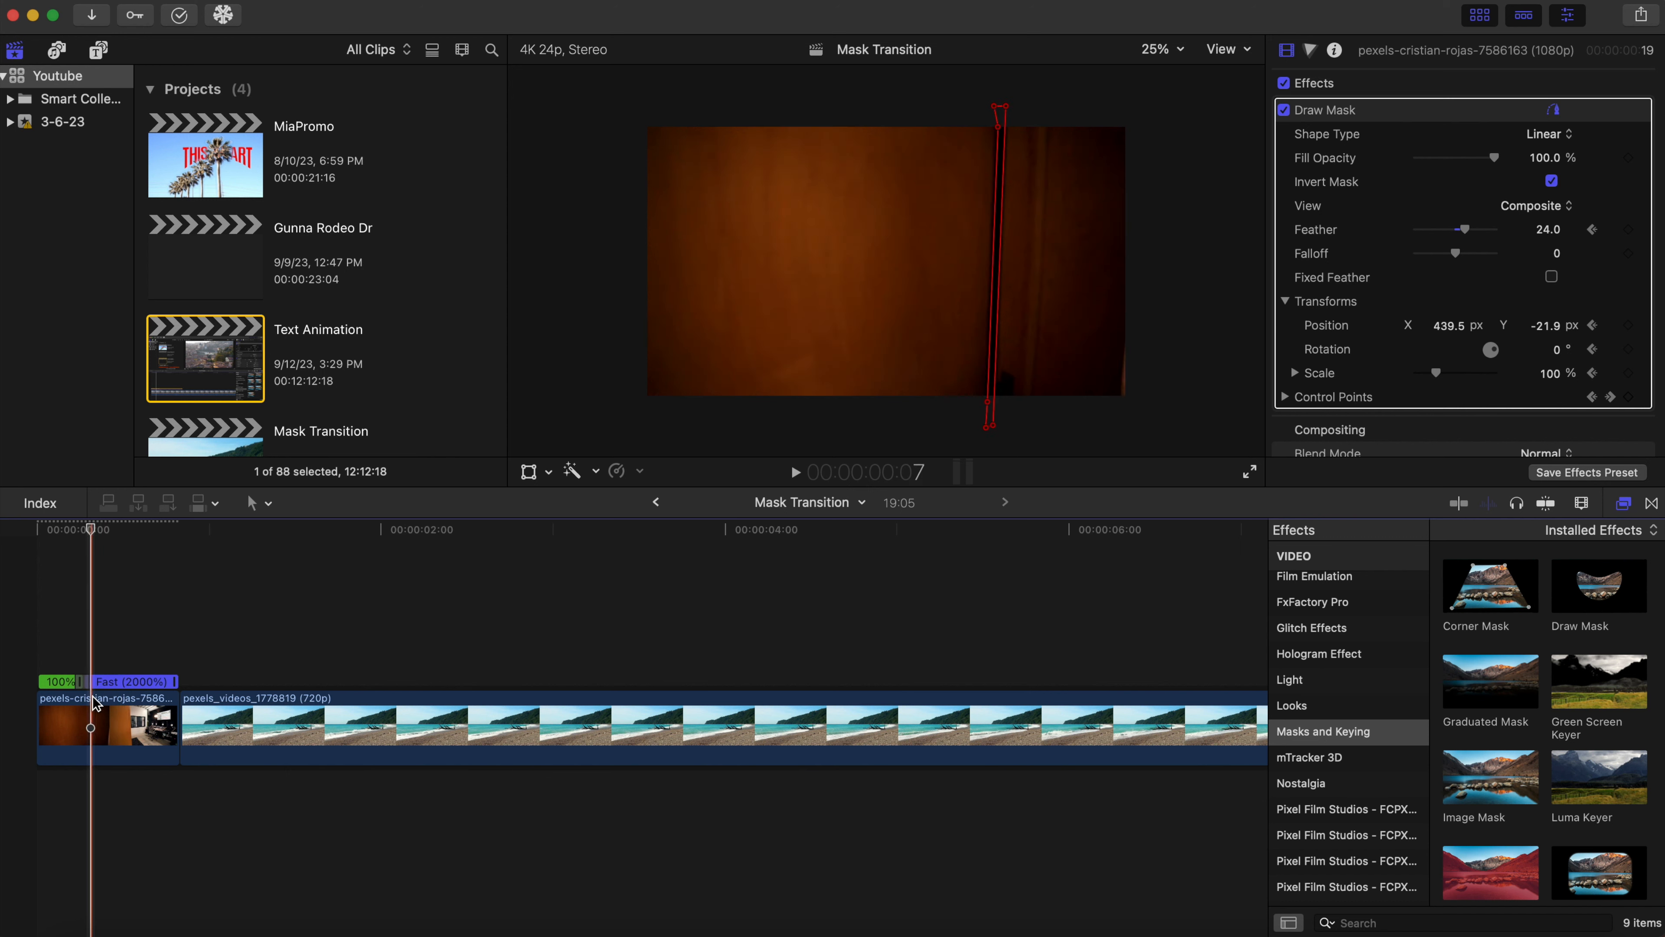
pyautogui.press('Left')
pyautogui.press('Left')
pyautogui.press('Left')
pyautogui.press('Left')
pyautogui.press('Right')
pyautogui.press('Right')
pyautogui.press('Right')
pyautogui.press('Right')
pyautogui.press('Right')
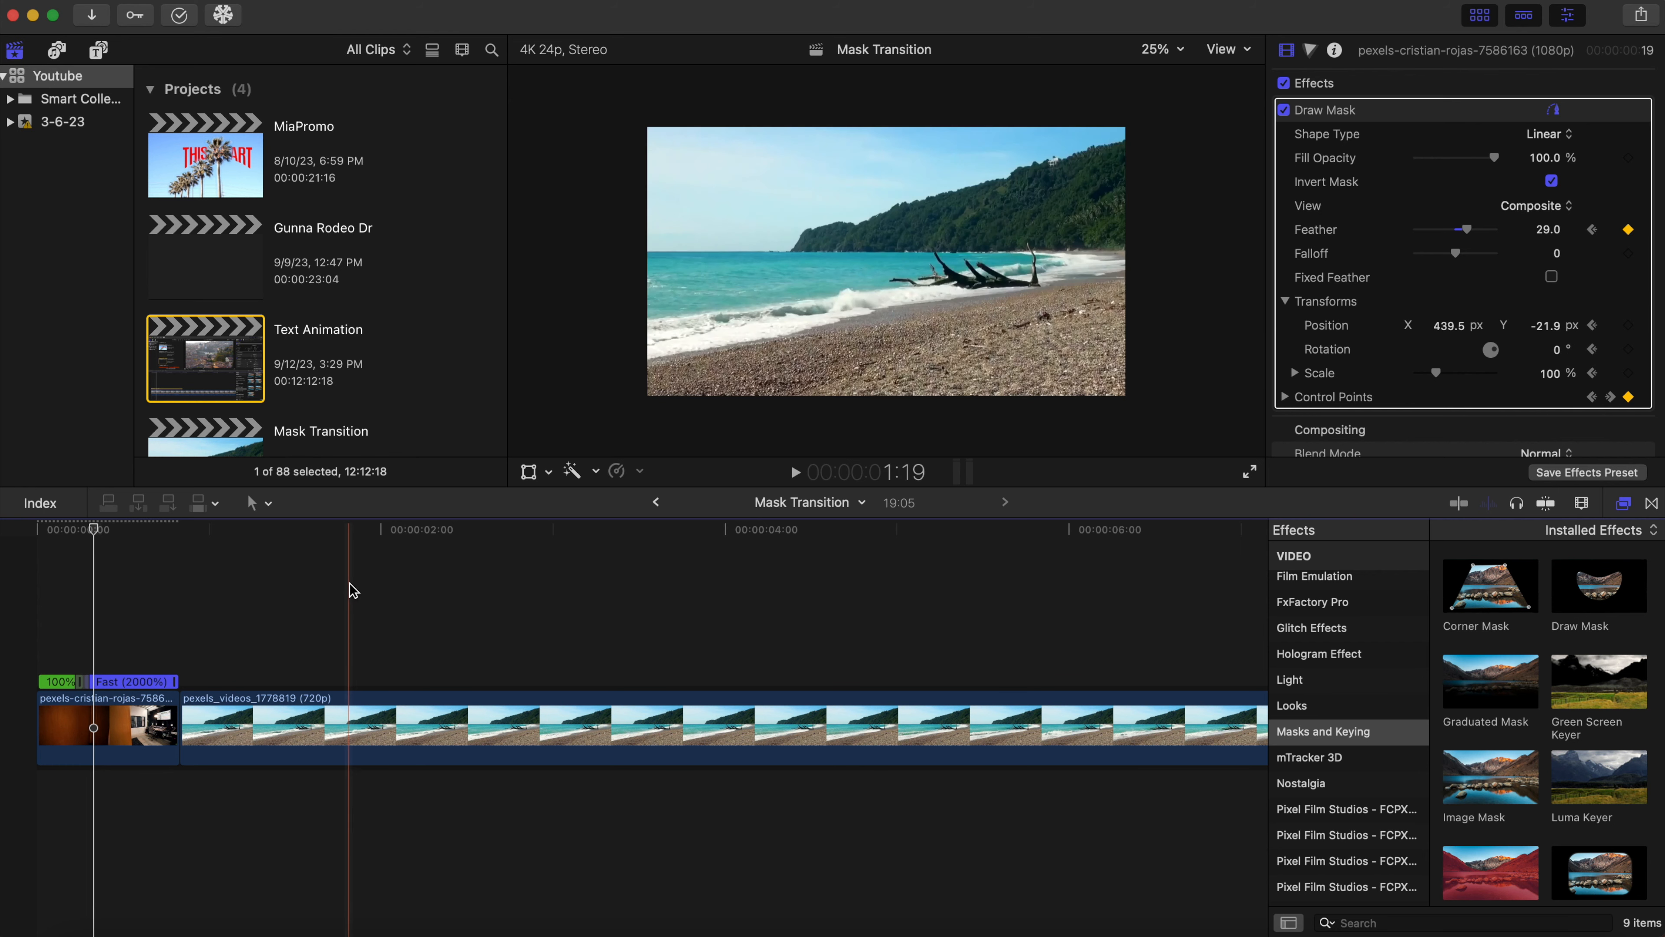
# Play the door clip from its first frame to review the adjusted Feather keyframes.
pyautogui.click(8, 615)
pyautogui.press('space')
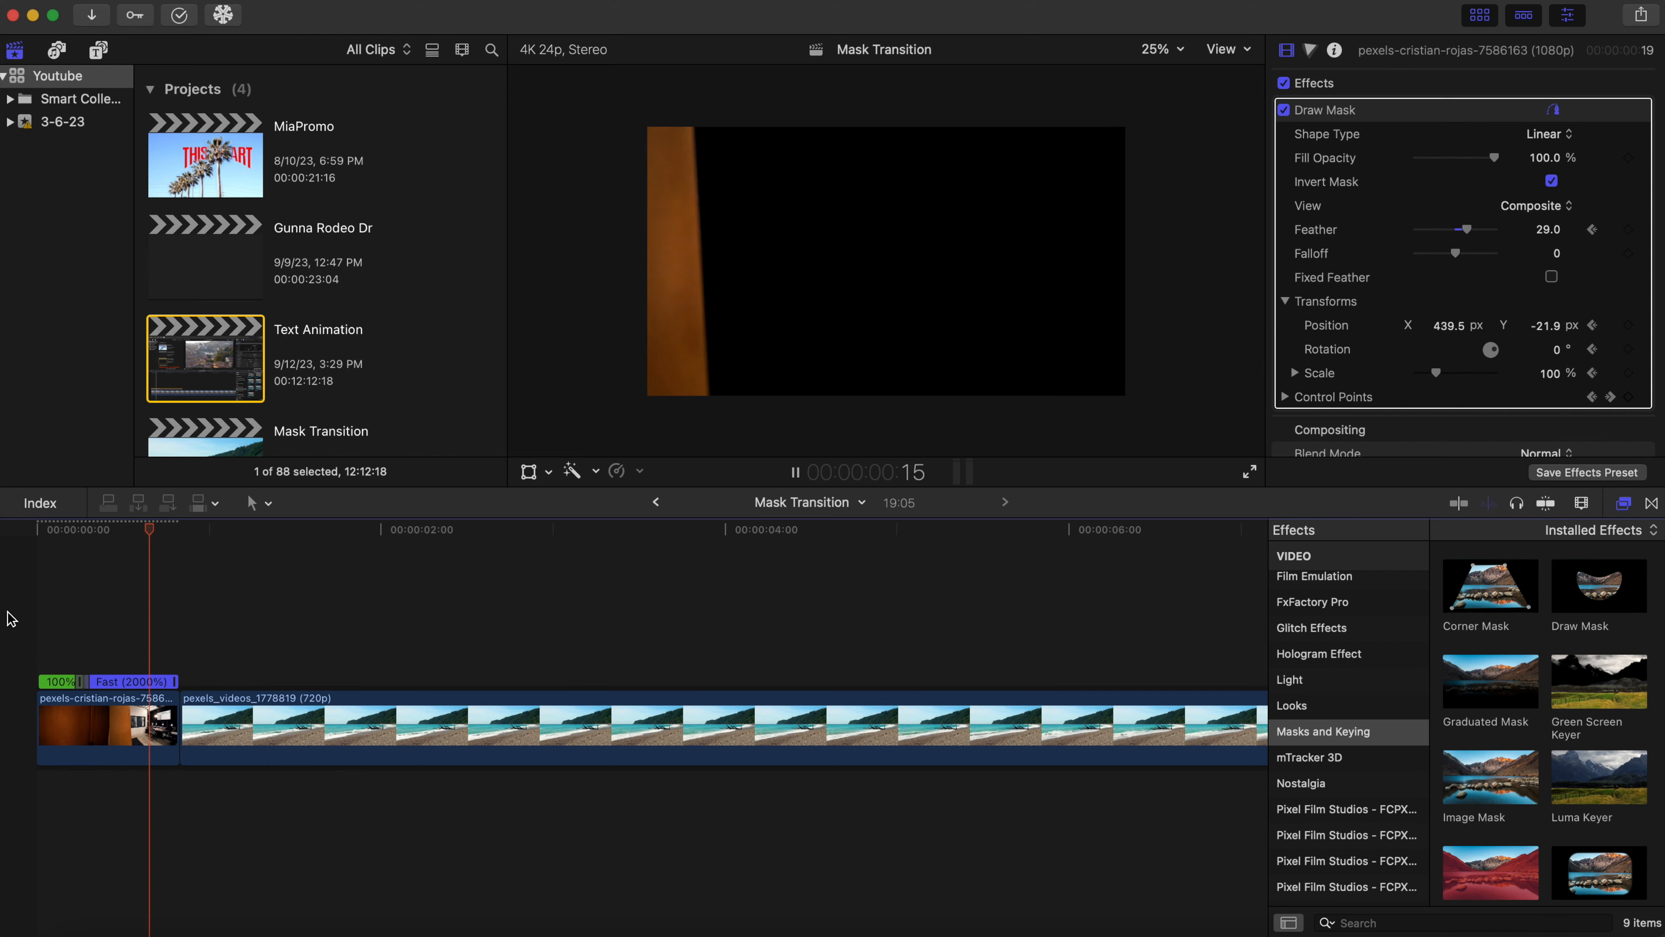
pyautogui.press('space')
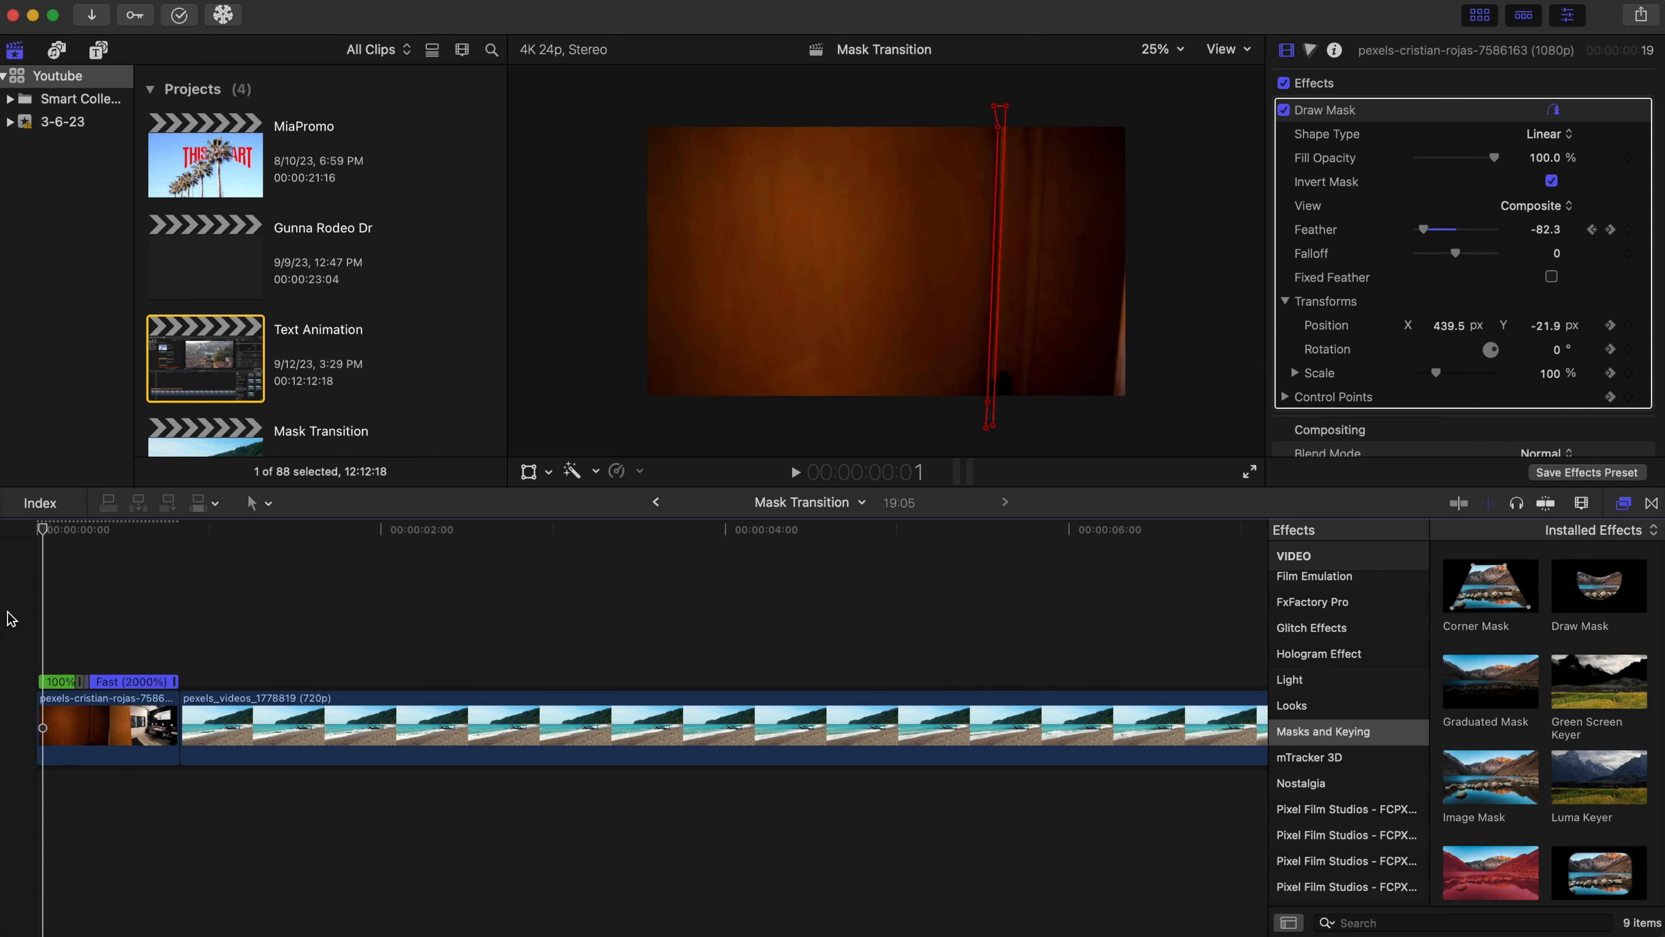
pyautogui.press('Left')
pyautogui.press('space')
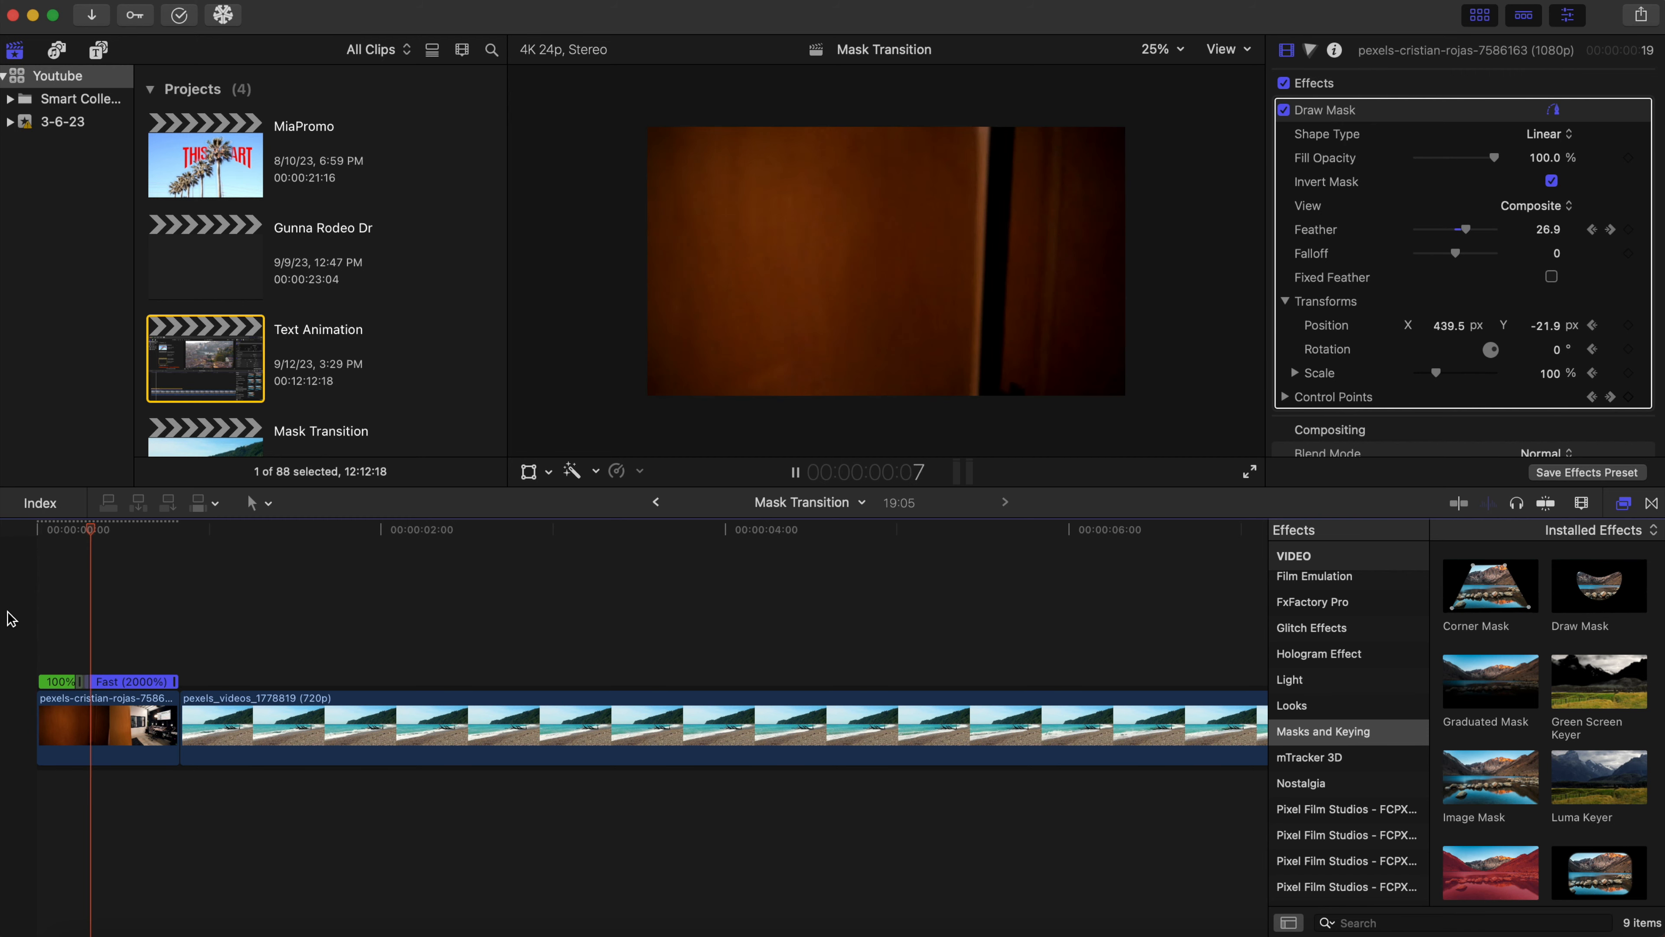
pyautogui.press('space')
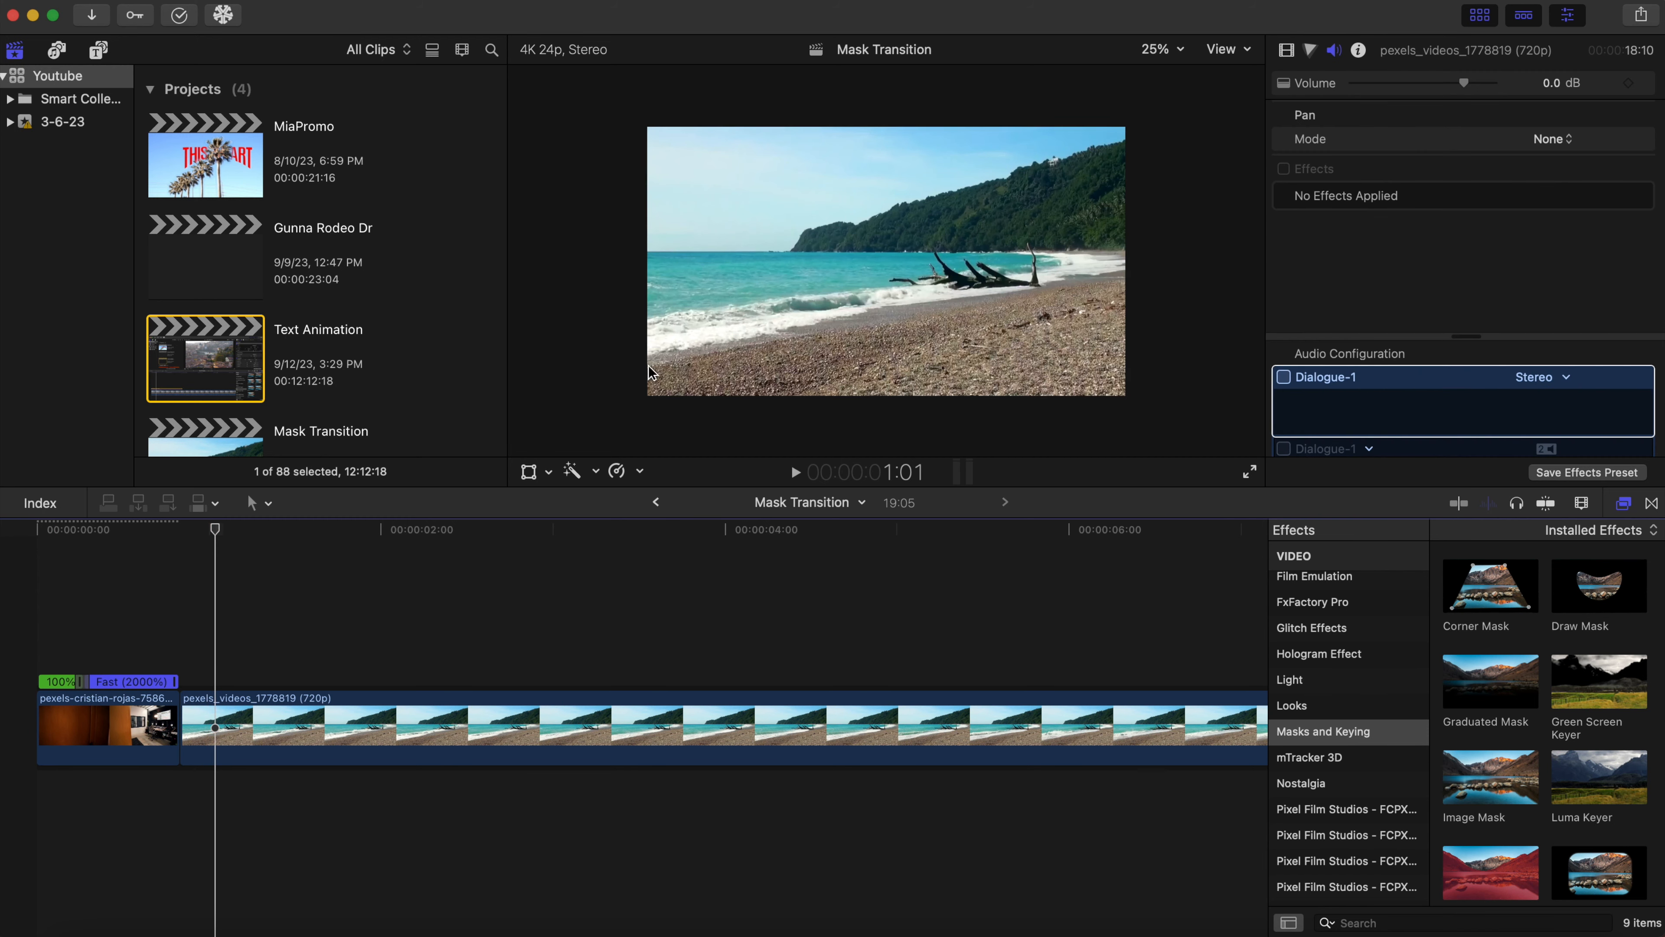
# Place the beach clip beneath the door clip so that it starts about 6 frames in, just before the door opens.
pyautogui.click(299, 730)
pyautogui.moveTo(299, 731); pyautogui.dragTo(218, 827)
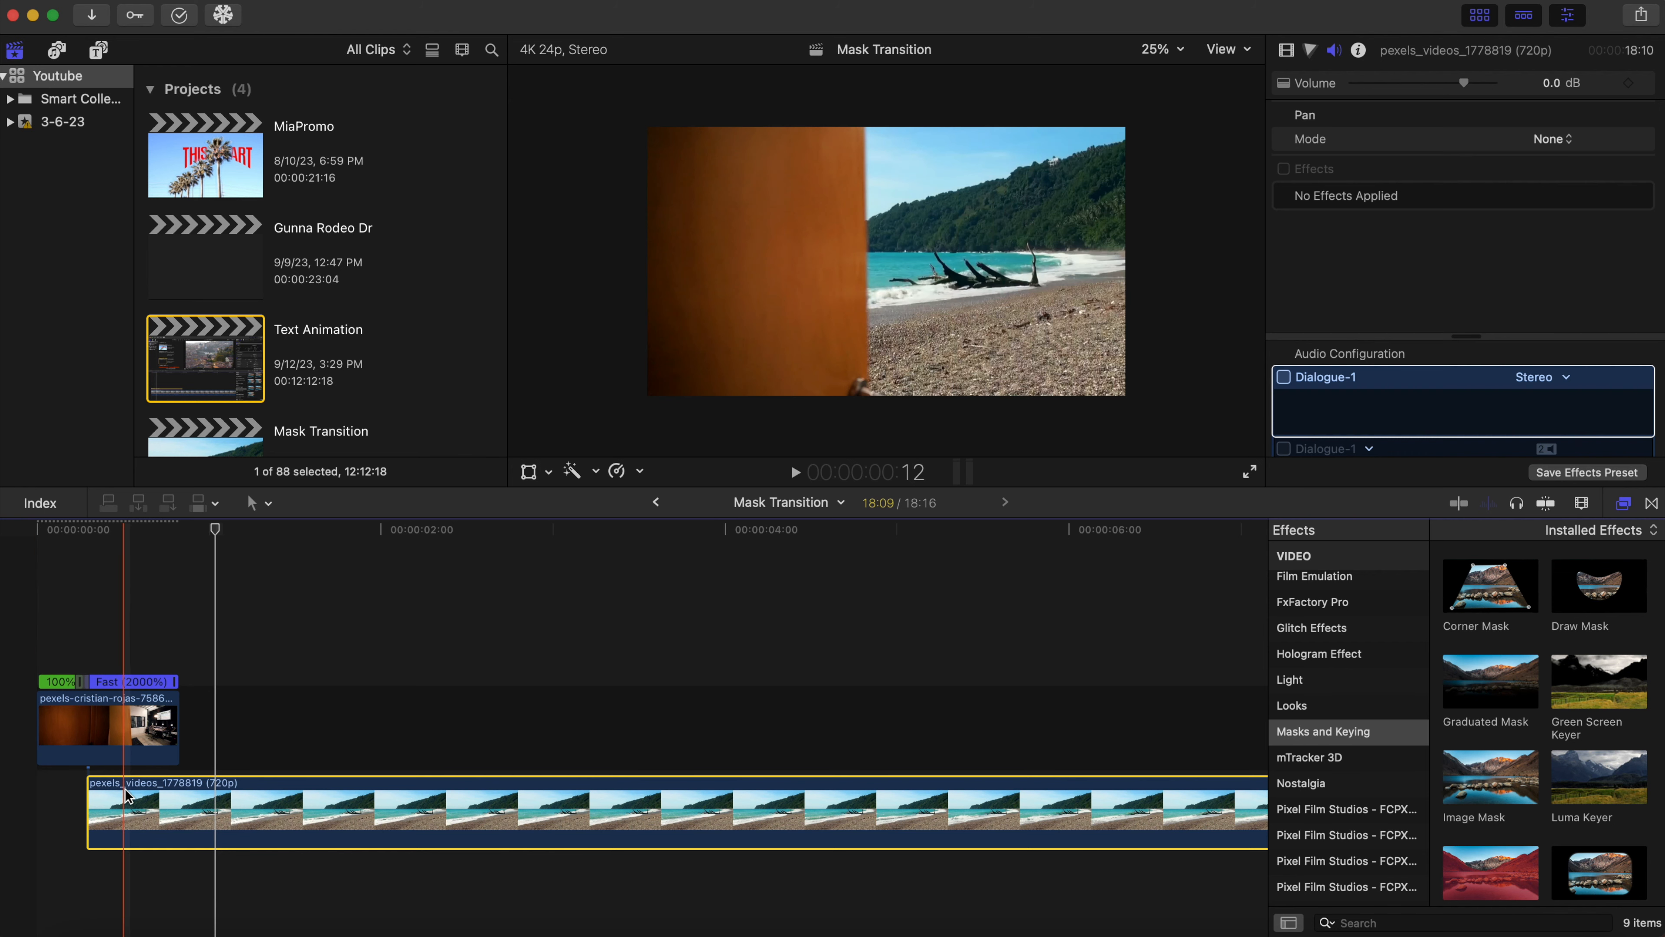
pyautogui.moveTo(130, 796); pyautogui.dragTo(123, 796)
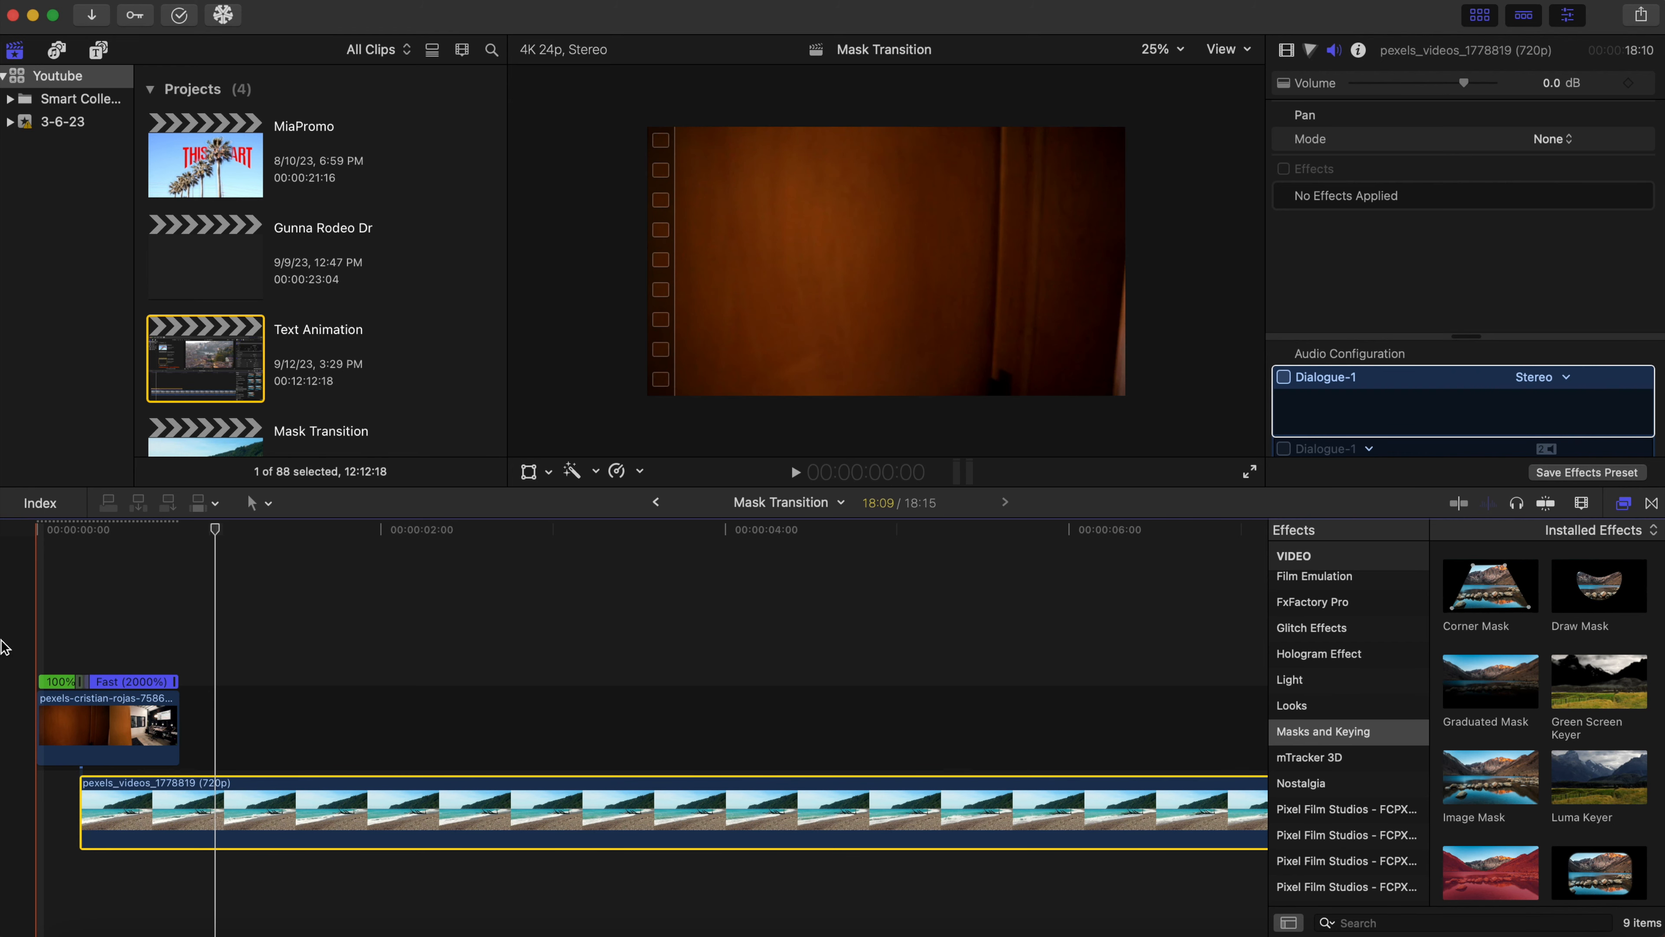
# Fit the viewer to the frame and play back the door-to-beach transition from the start.
pyautogui.click(18, 627)
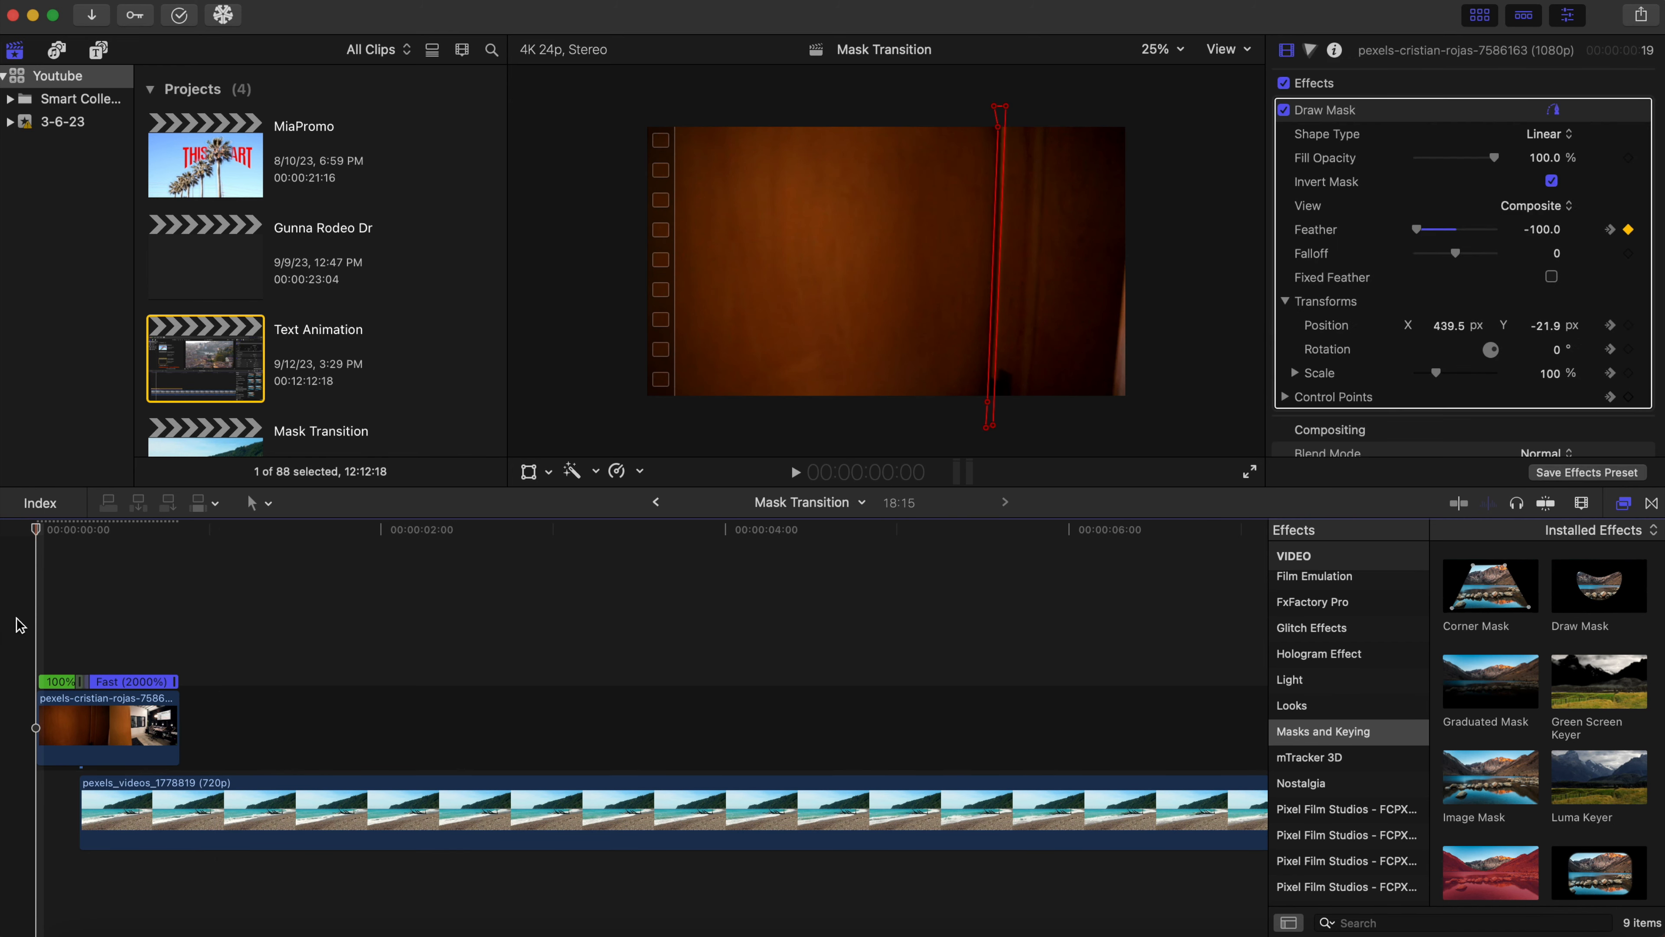
pyautogui.click(1188, 52)
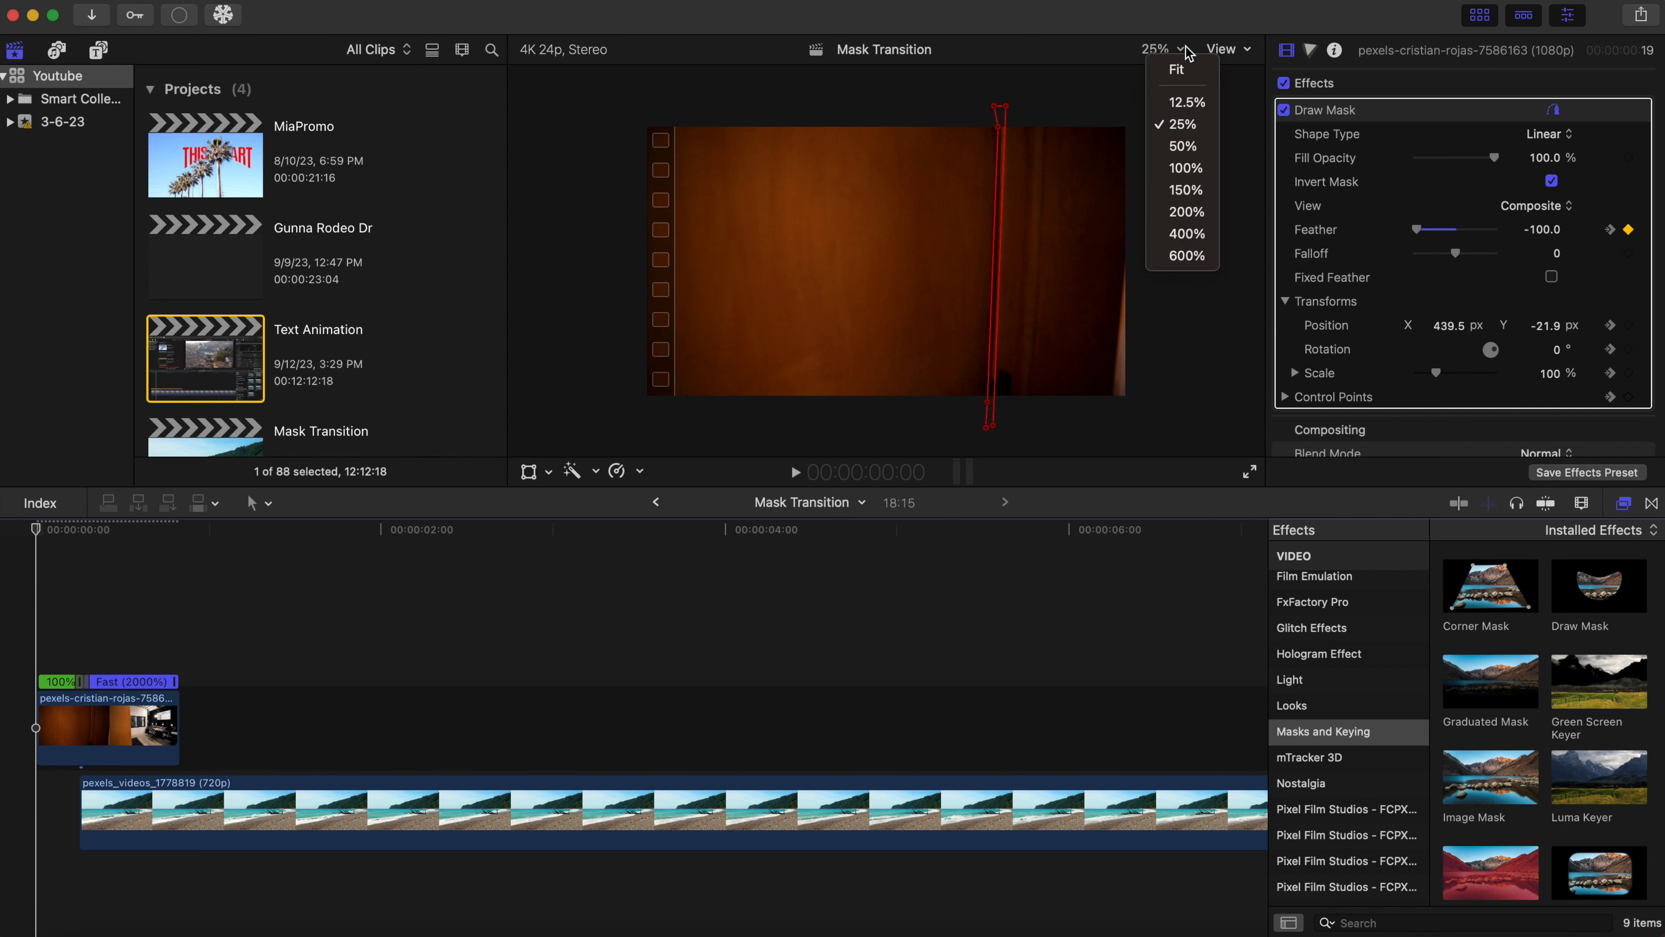
pyautogui.click(1181, 70)
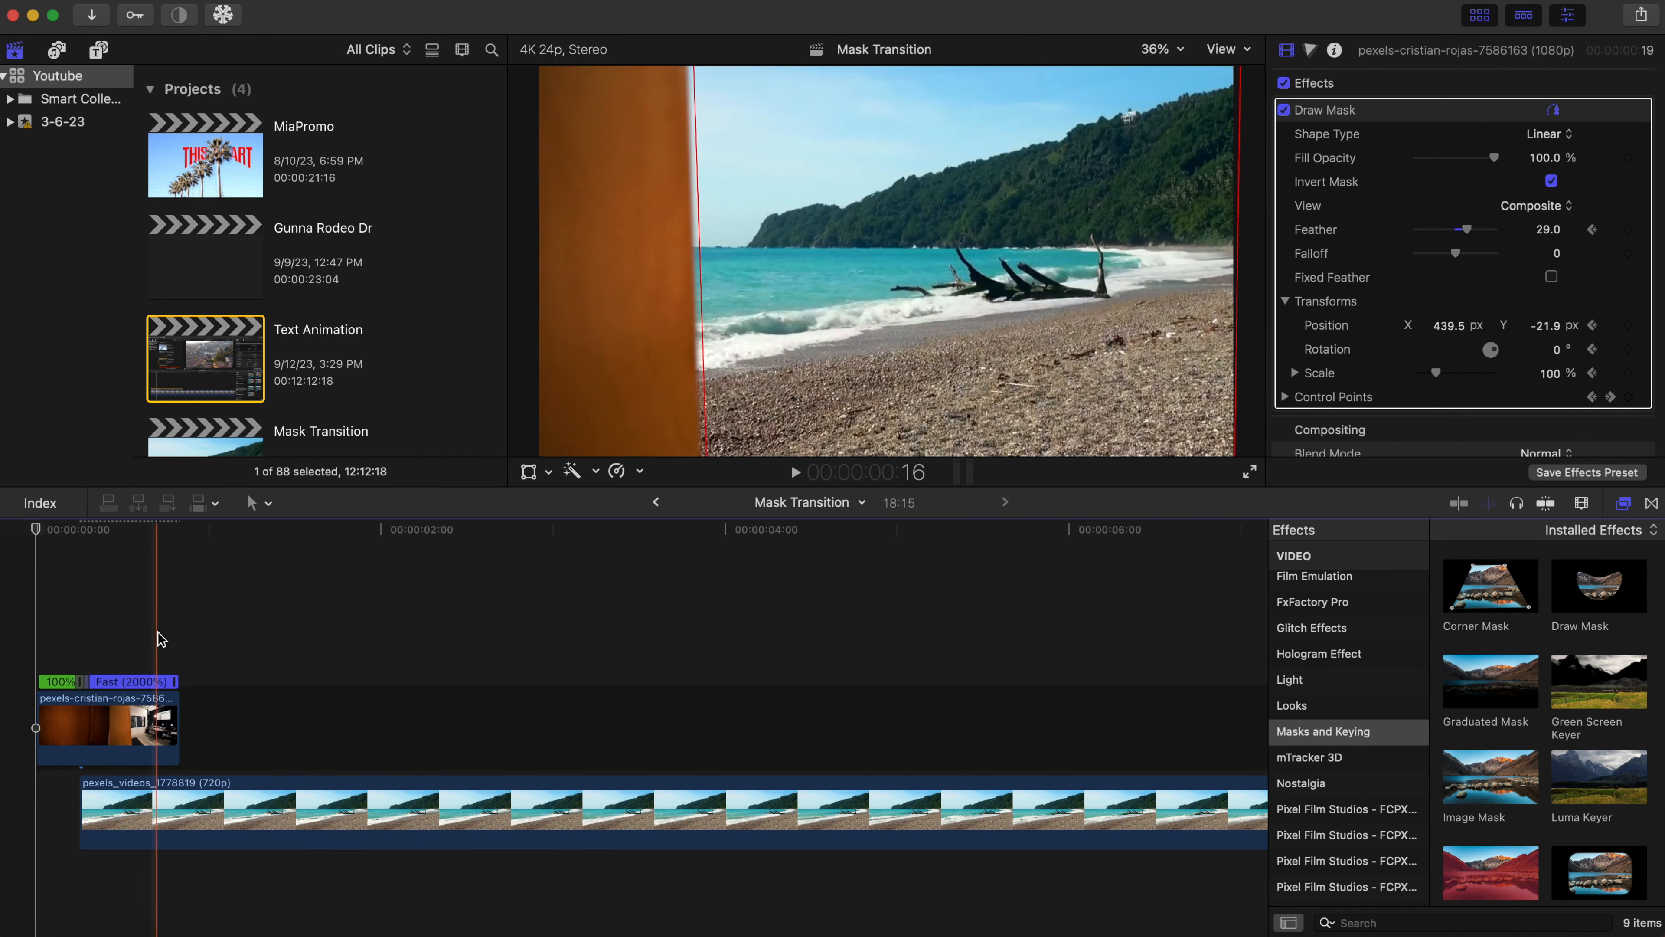
pyautogui.press('space')
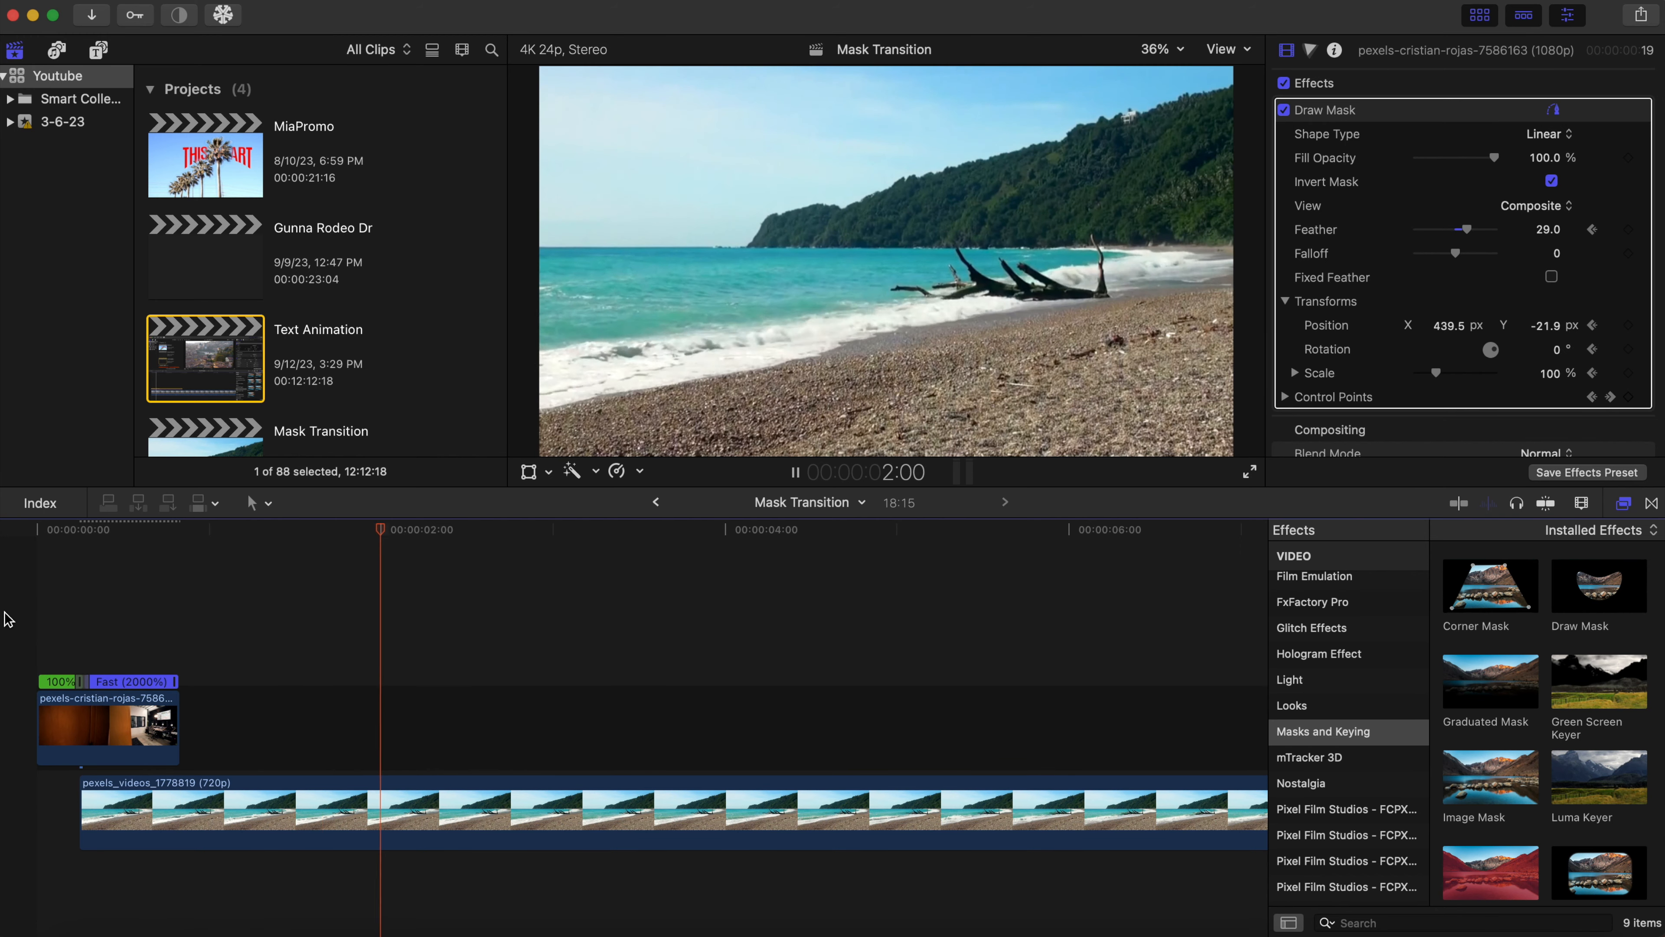
pyautogui.press('Home')
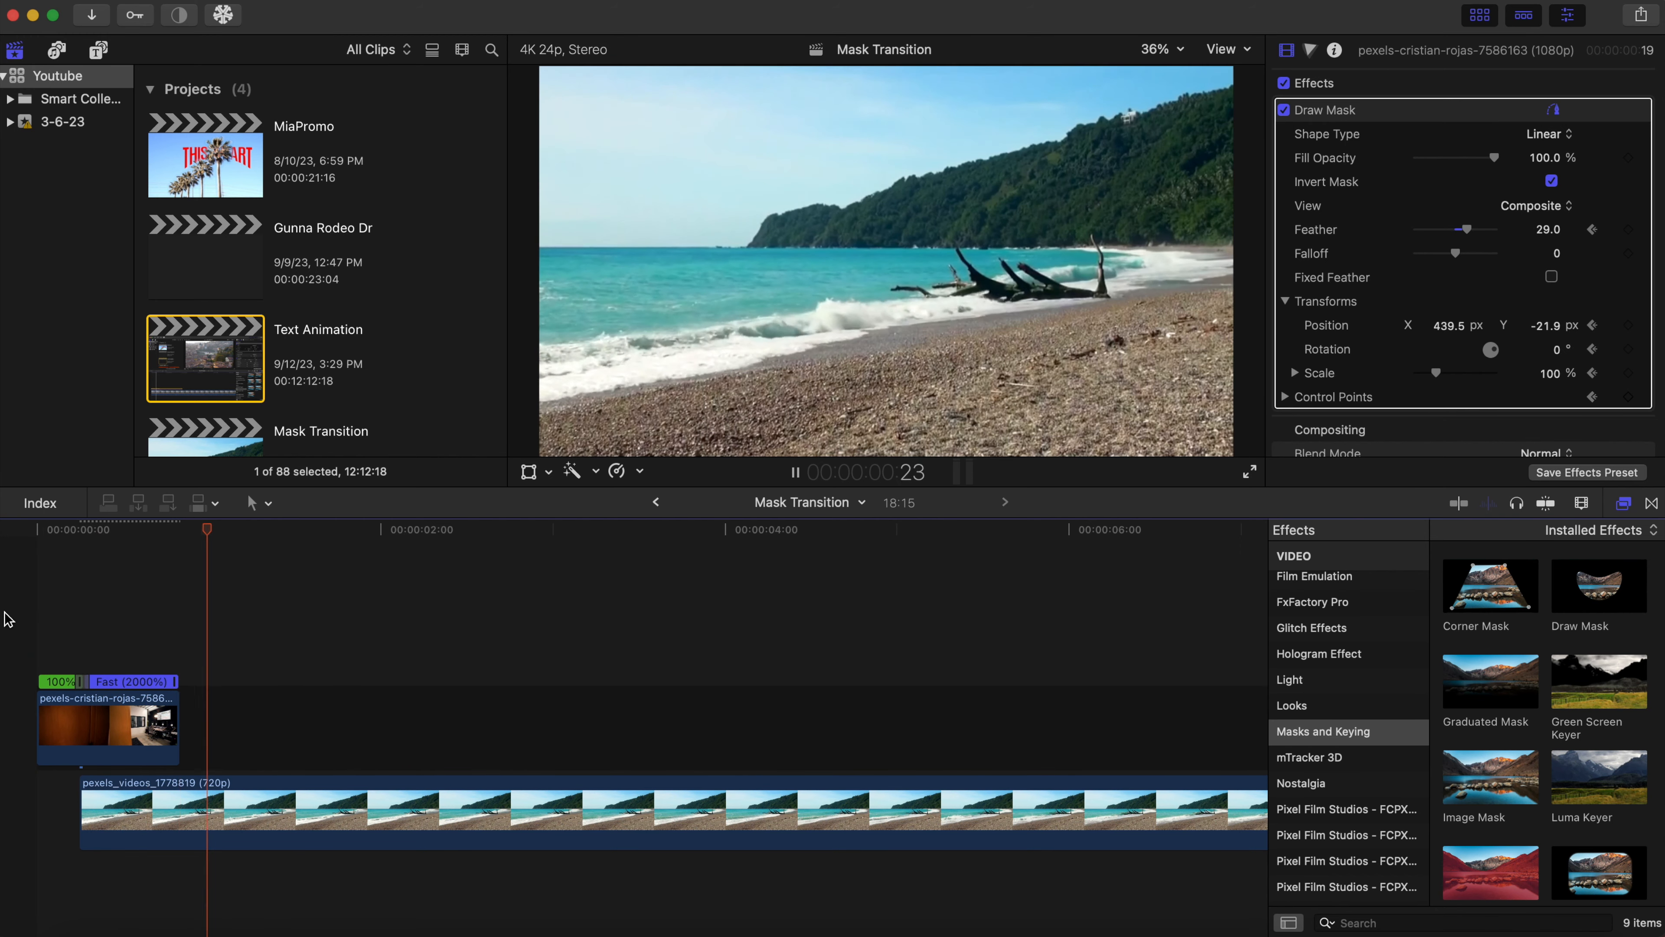
pyautogui.press('Home')
pyautogui.press('space')
pyautogui.press('Home')
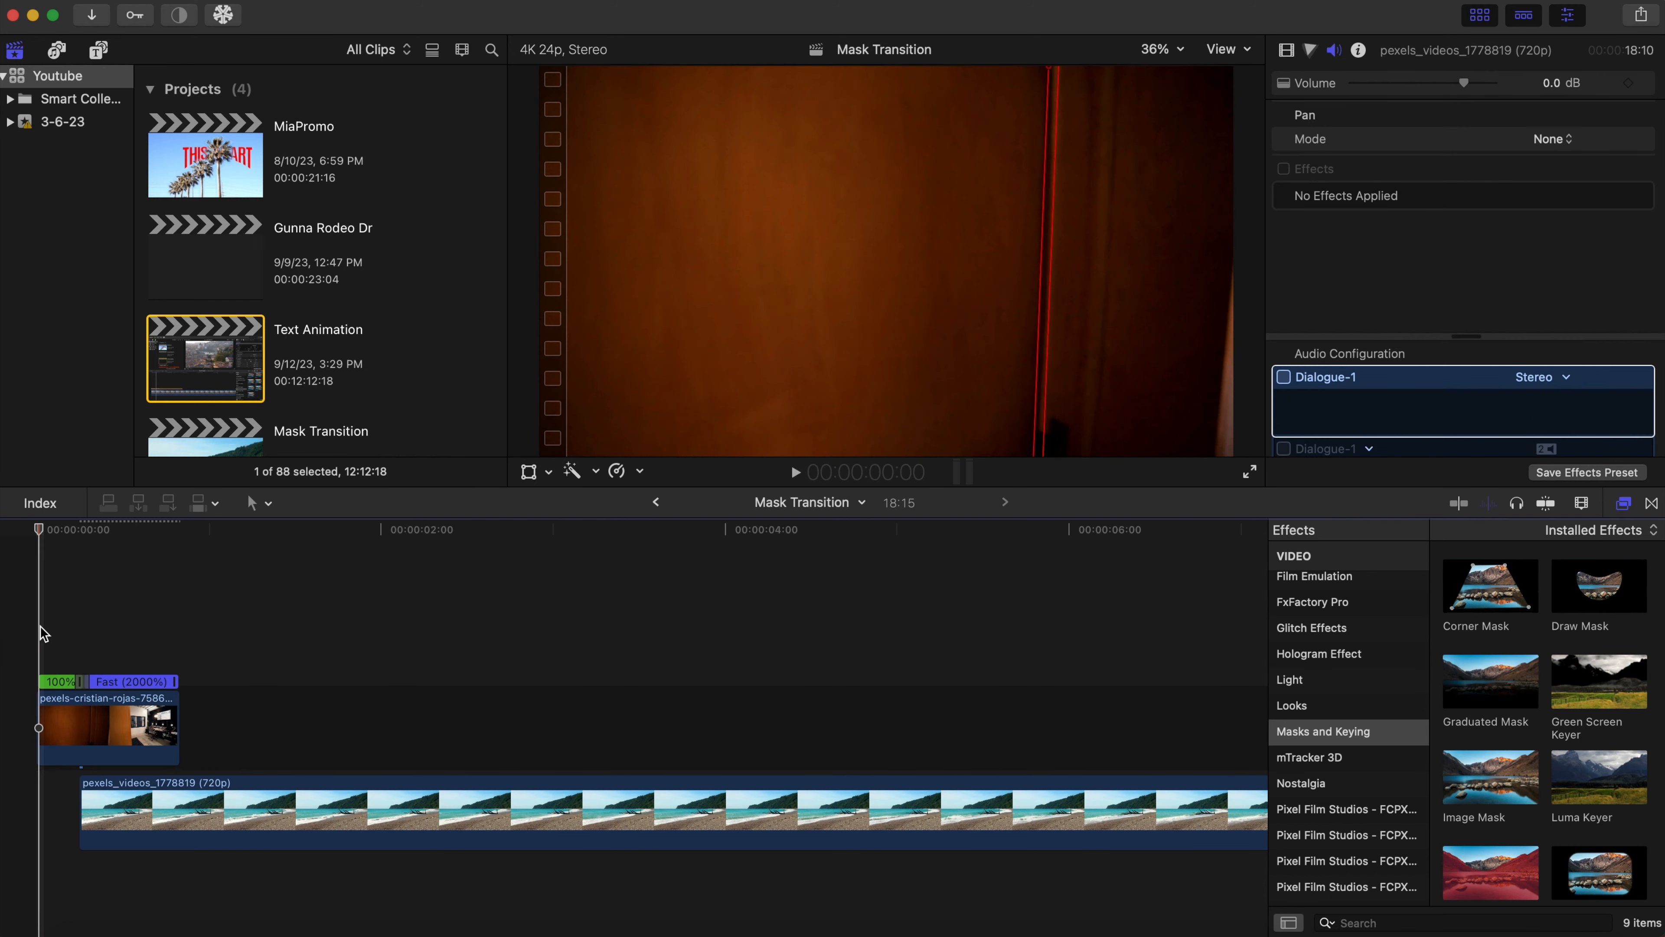
pyautogui.press('space')
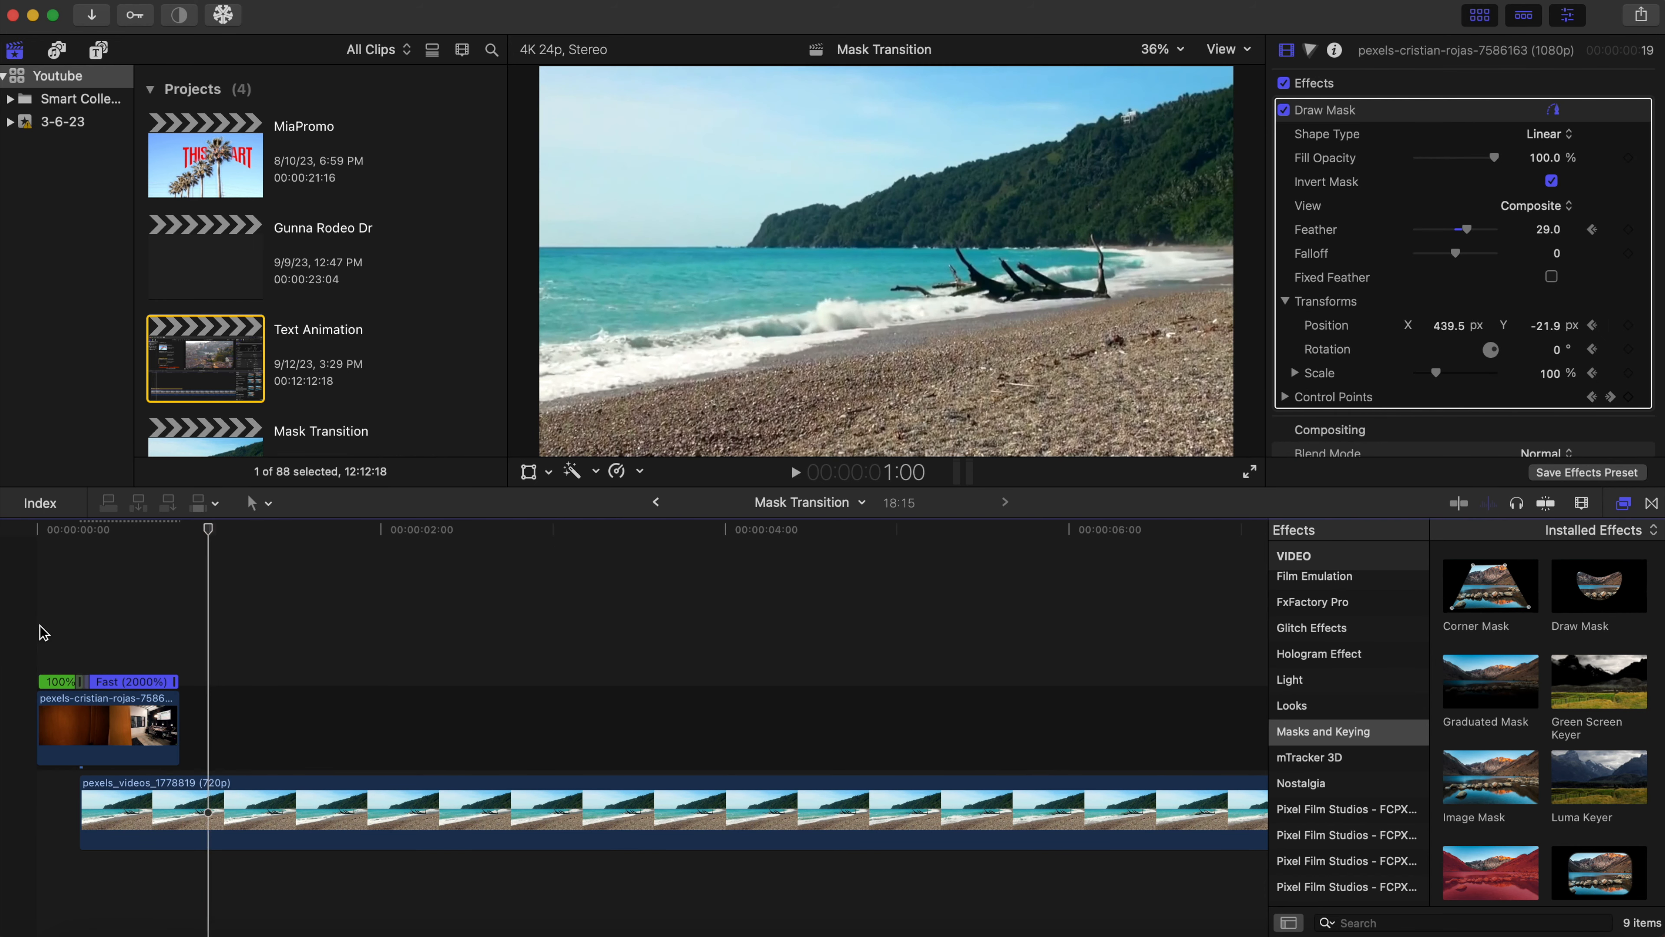
# Apply the Gaussian blur effect to the beach clip beneath the door clip.
pyautogui.press('Home')
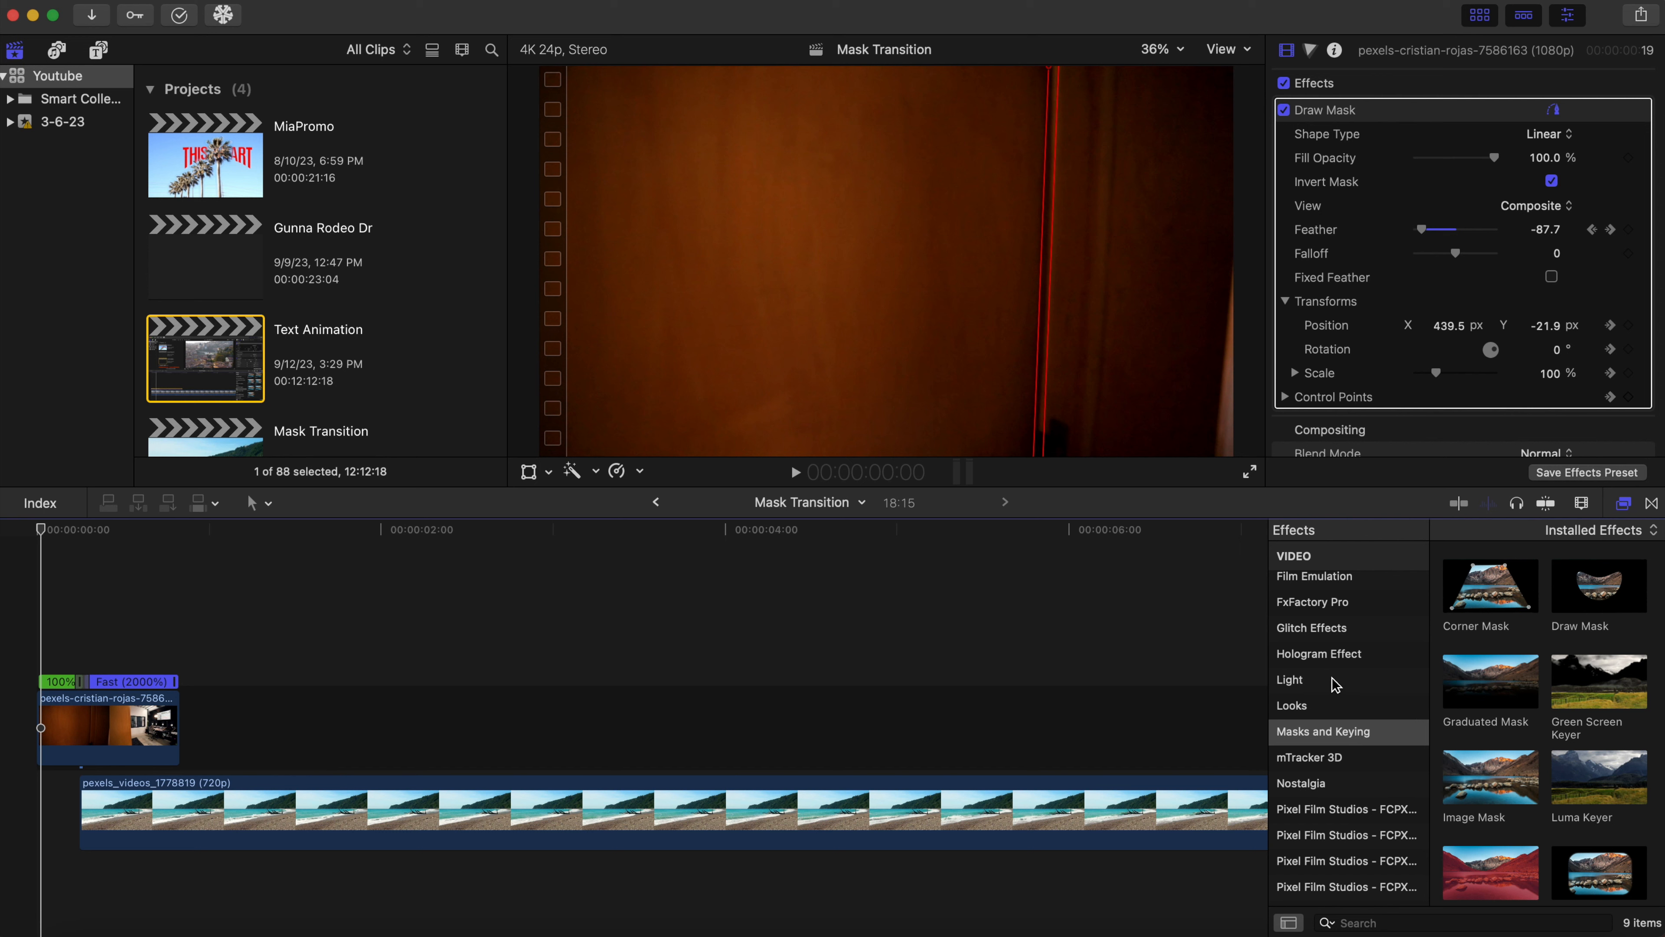
pyautogui.scroll(4, 1341, 636)
pyautogui.scroll(2, 1341, 636)
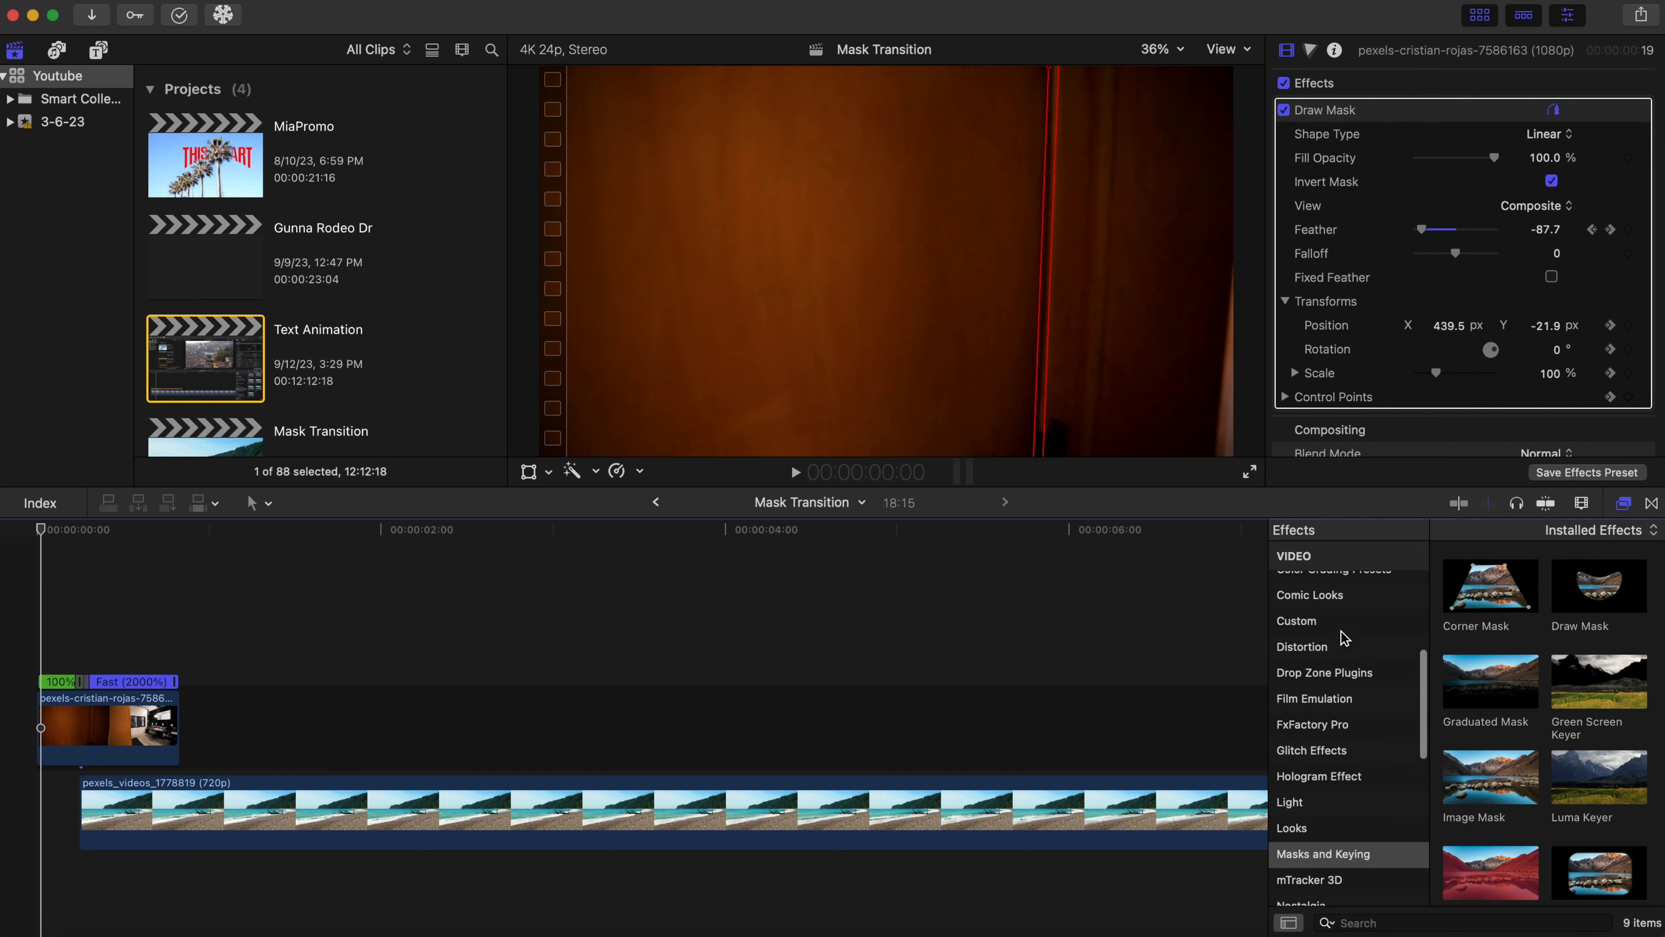
pyautogui.scroll(10, 1340, 730)
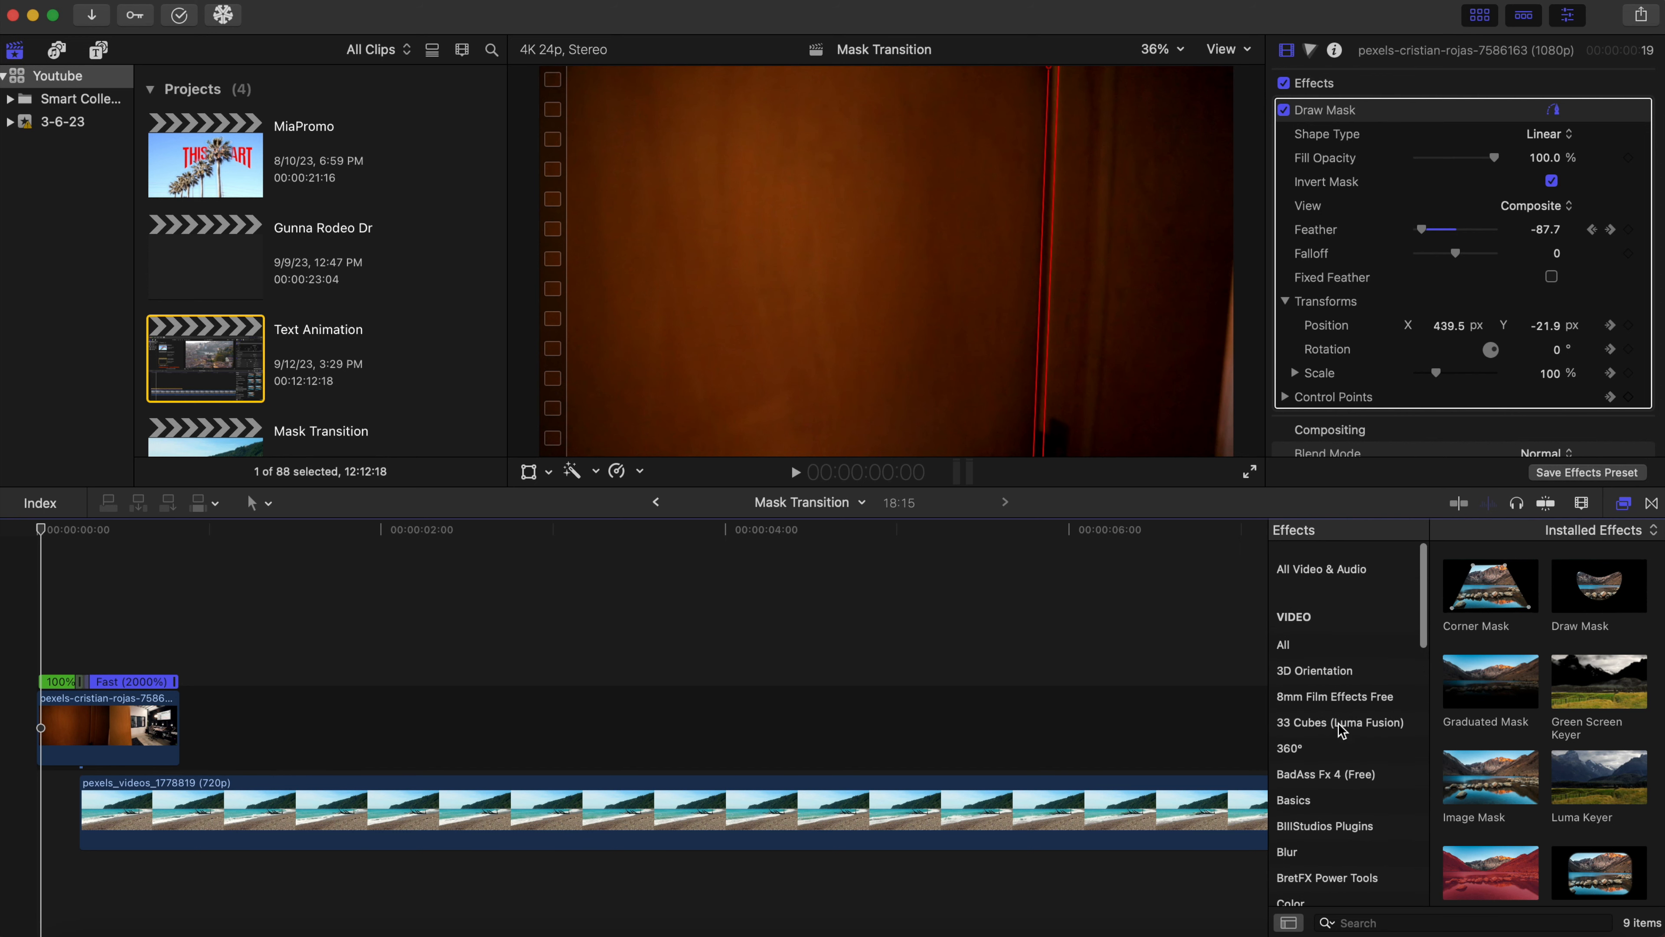
pyautogui.click(1314, 840)
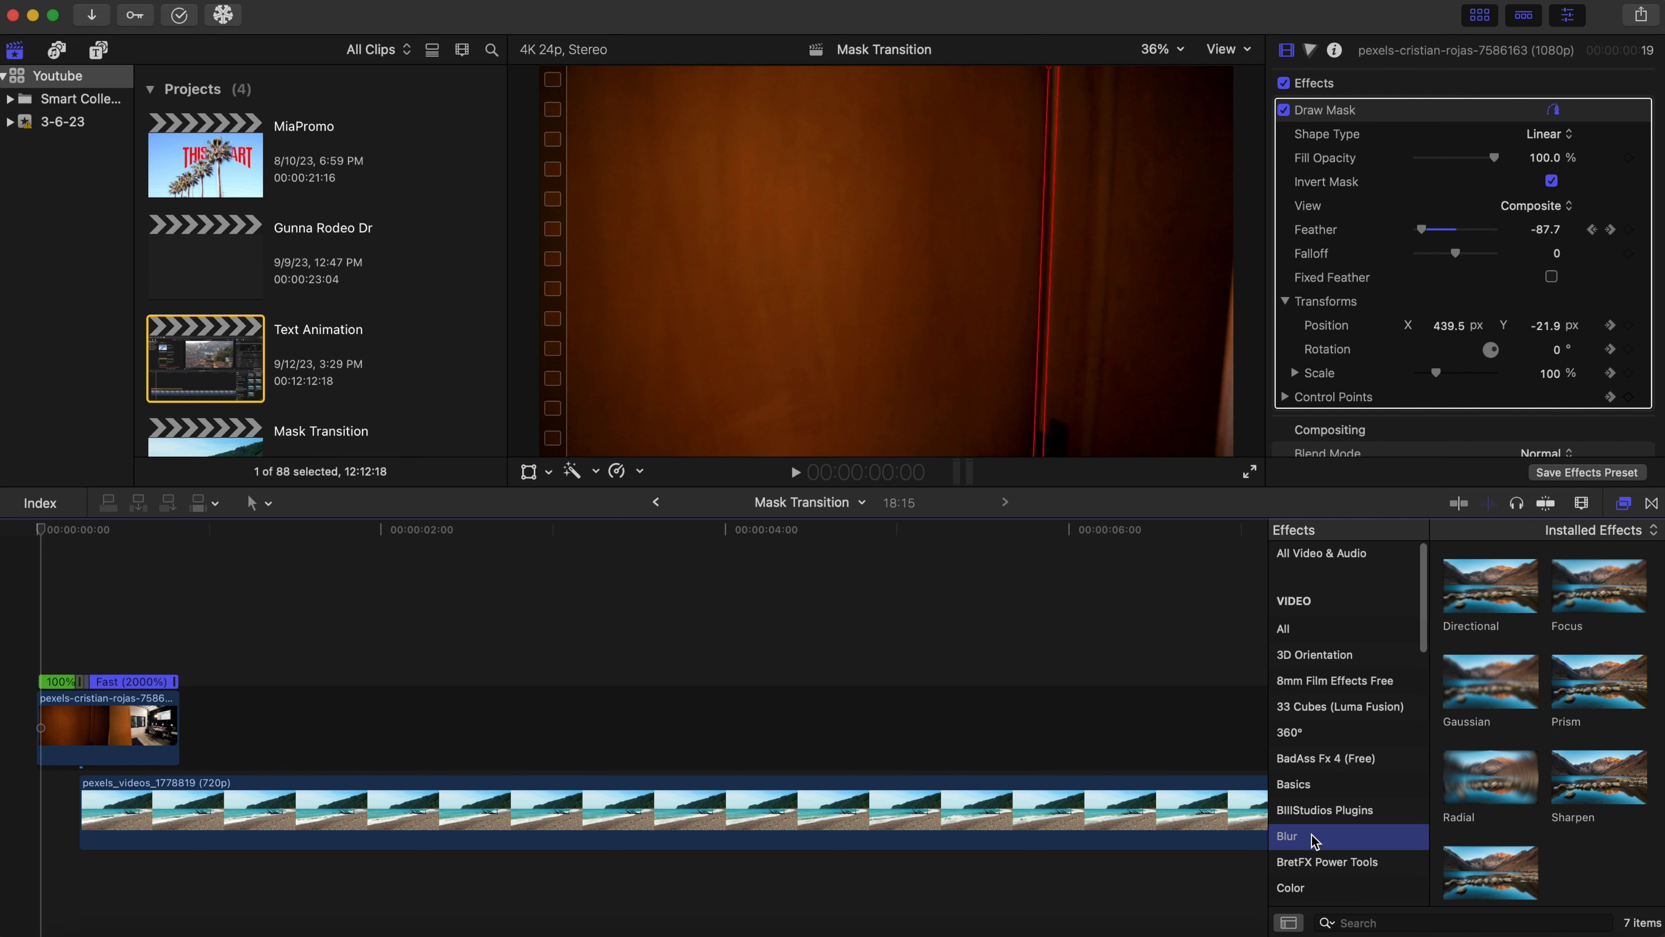
pyautogui.moveTo(1499, 679)
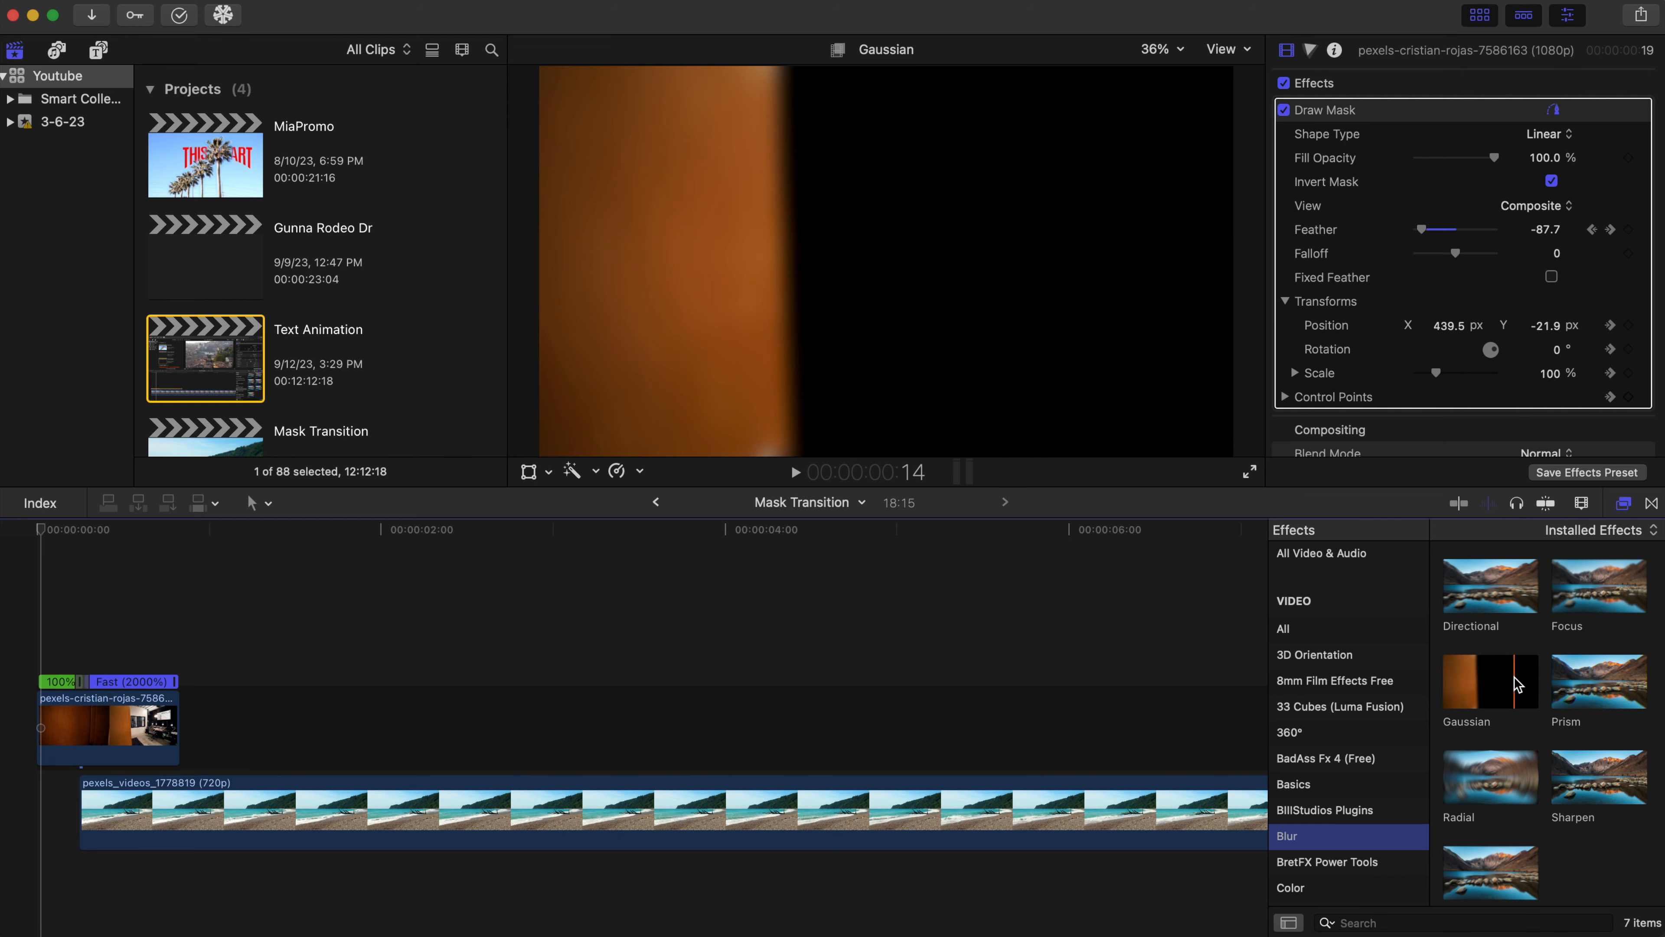
pyautogui.moveTo(1514, 677); pyautogui.dragTo(719, 827)
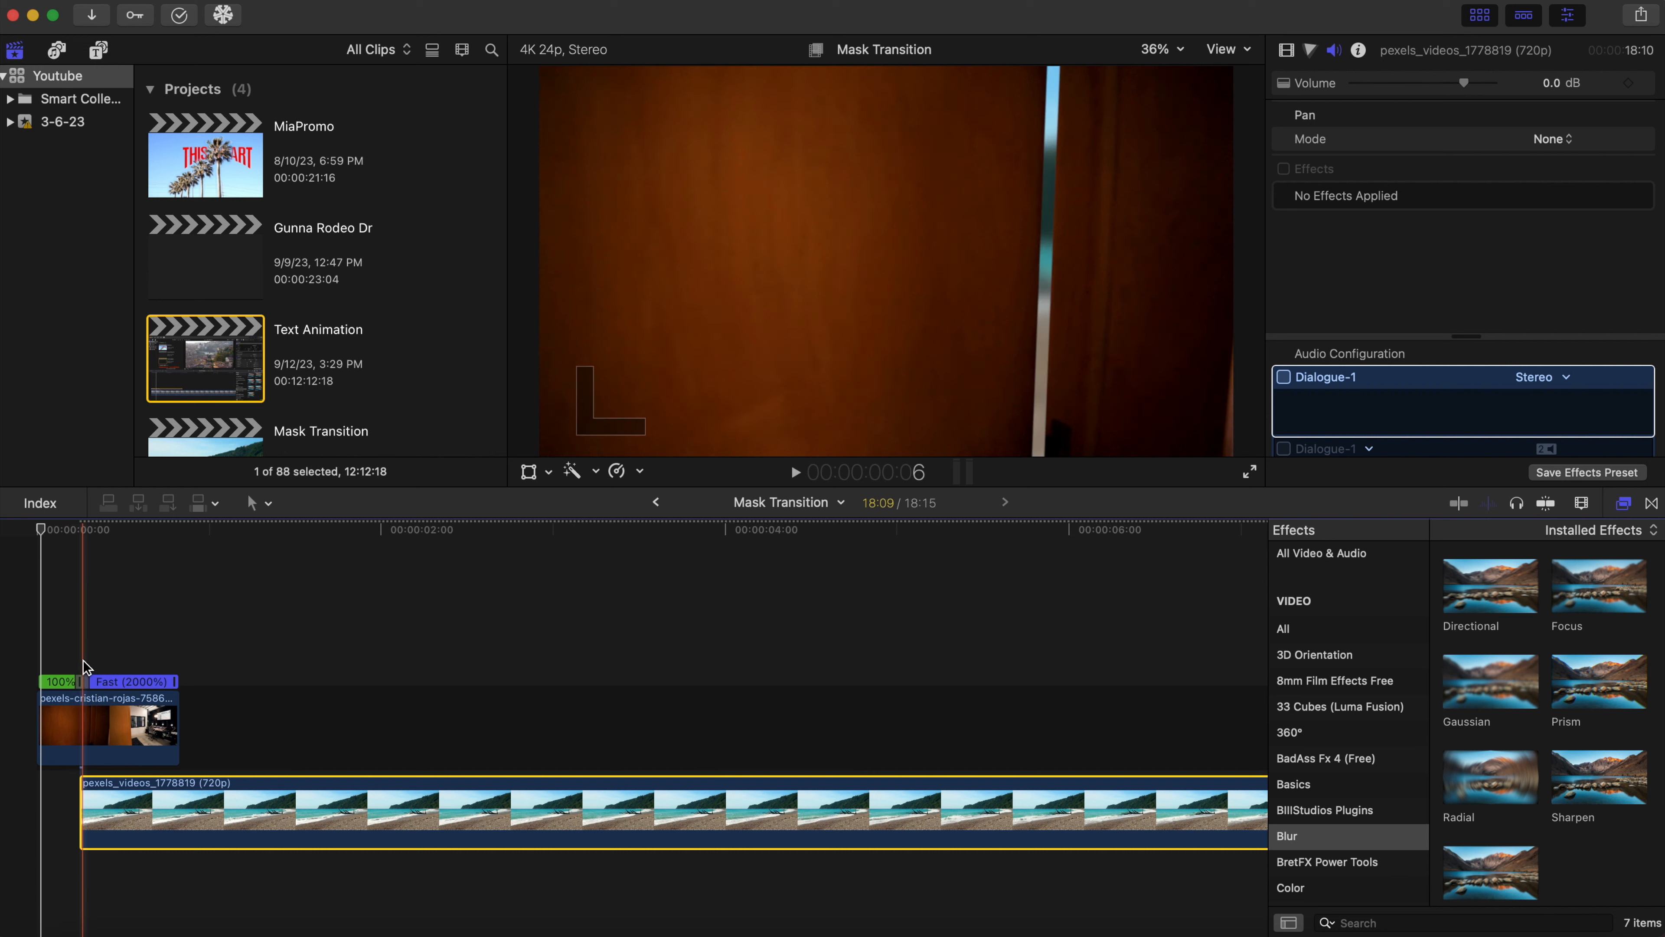
# Keyframe the beach clip's Gaussian Amount at 50 on frame 6, where the clip begins.
pyautogui.click(83, 660)
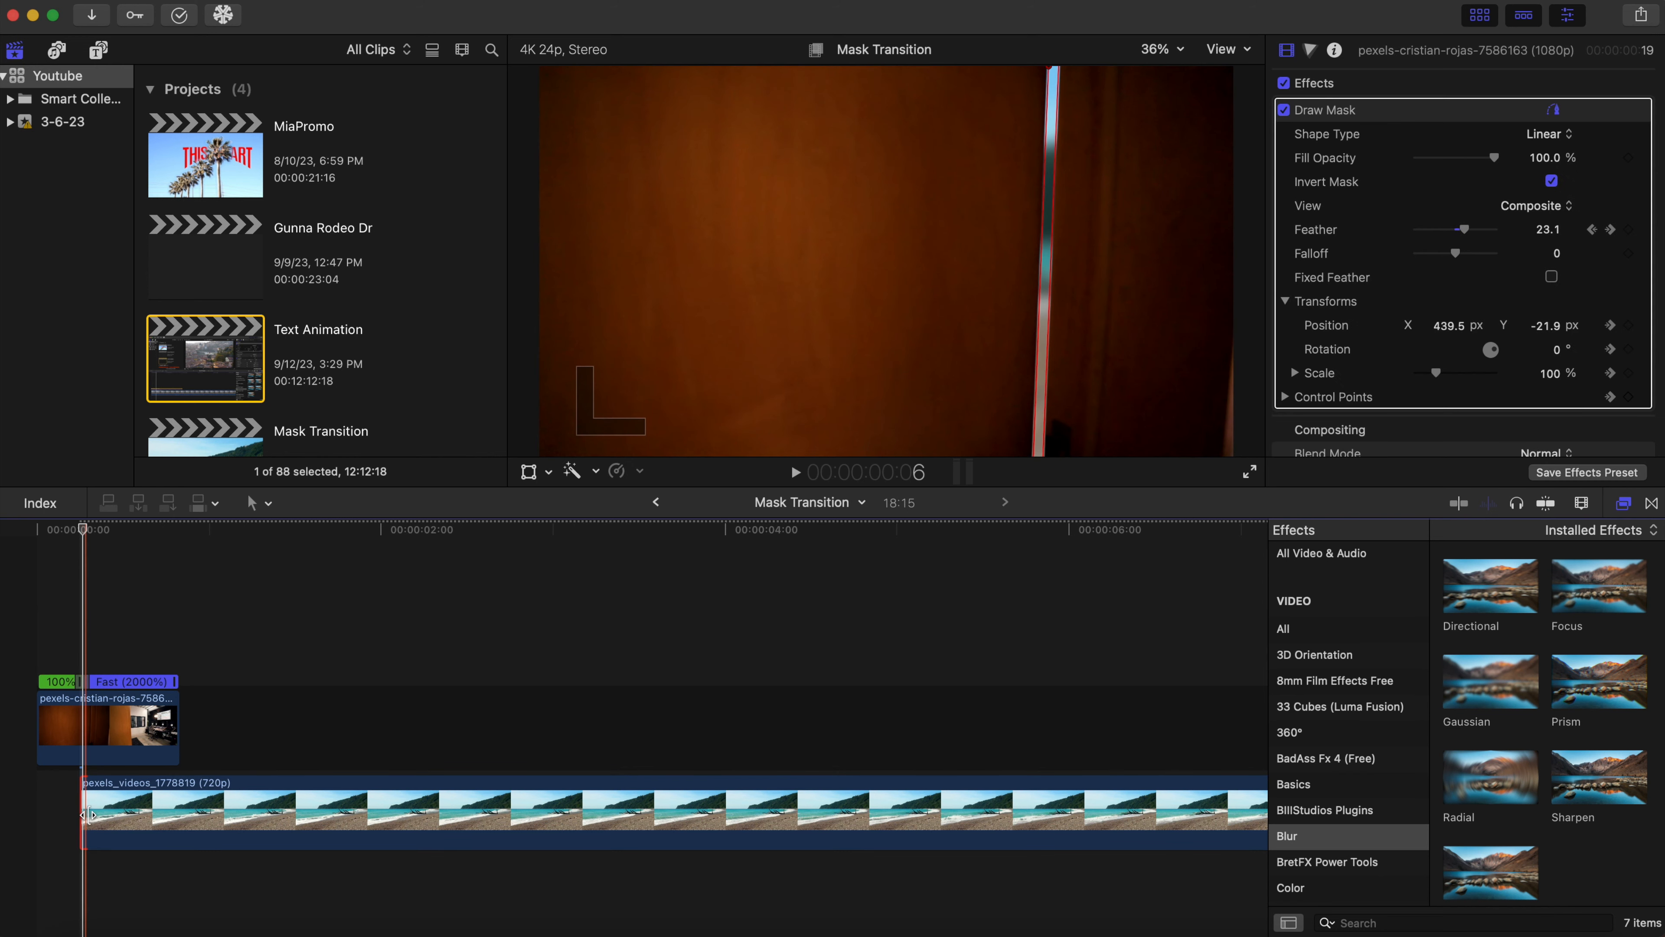
pyautogui.click(107, 813)
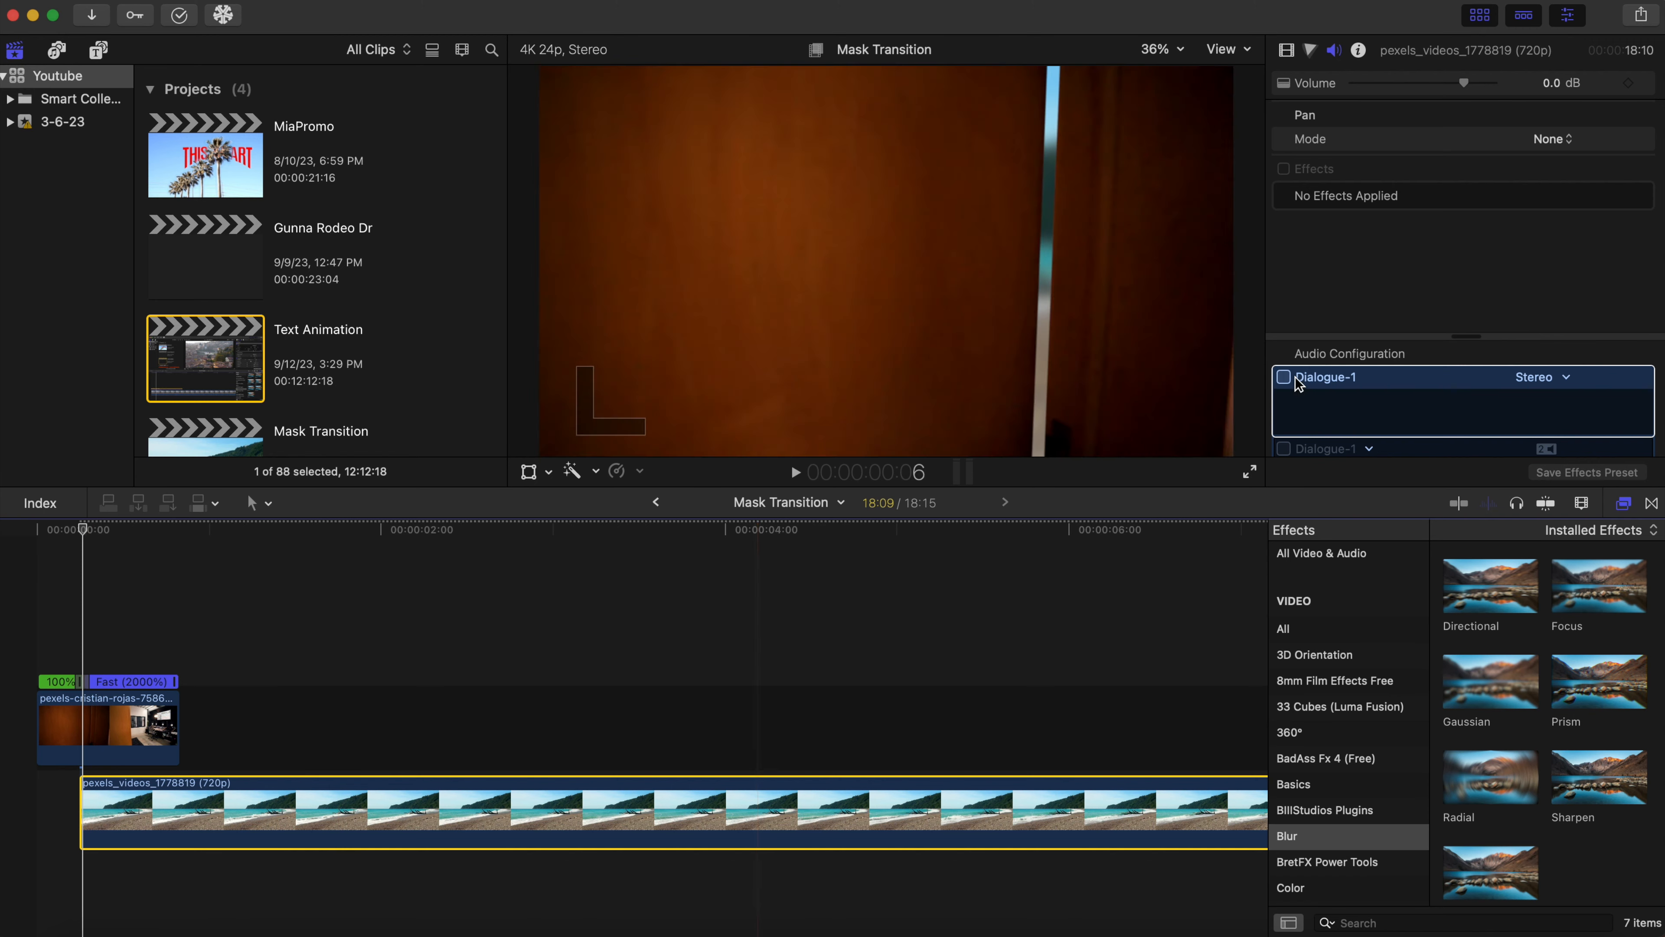
pyautogui.click(1288, 54)
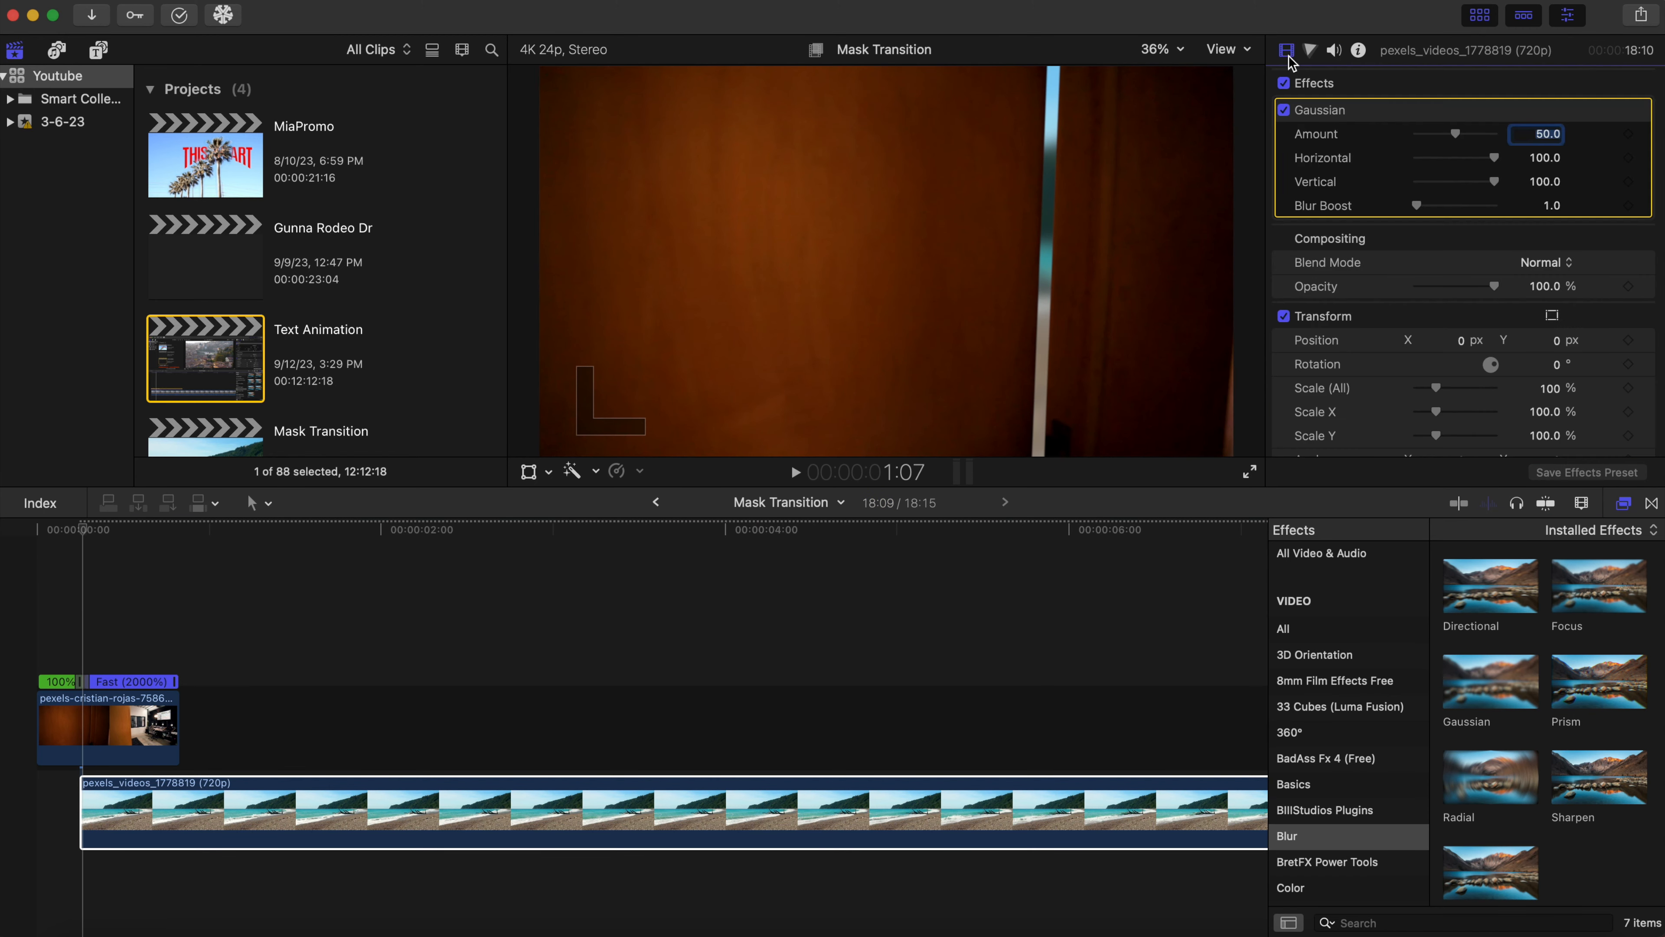
pyautogui.click(1629, 136)
# Keyframe the beach clip's Gaussian Amount down to about 15 on frame 11 and 3.32 on frame 13.
pyautogui.click(78, 567)
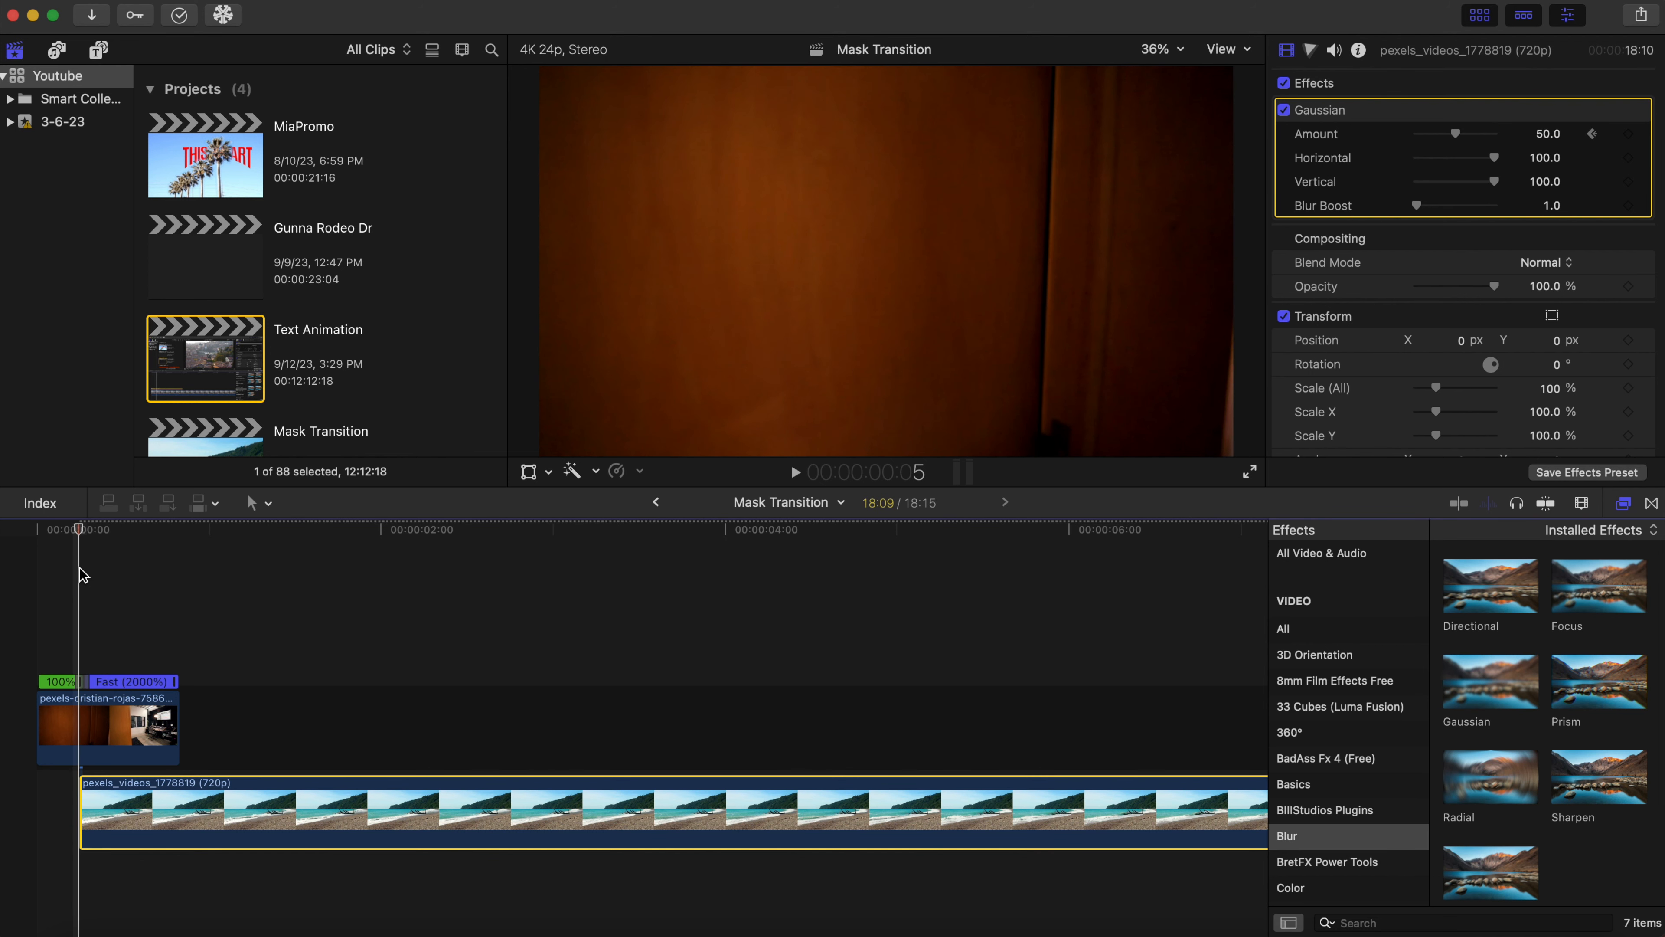
pyautogui.press('Right')
pyautogui.press('Right')
pyautogui.press('Right')
pyautogui.press('Right')
pyautogui.press('Right')
pyautogui.press('Right')
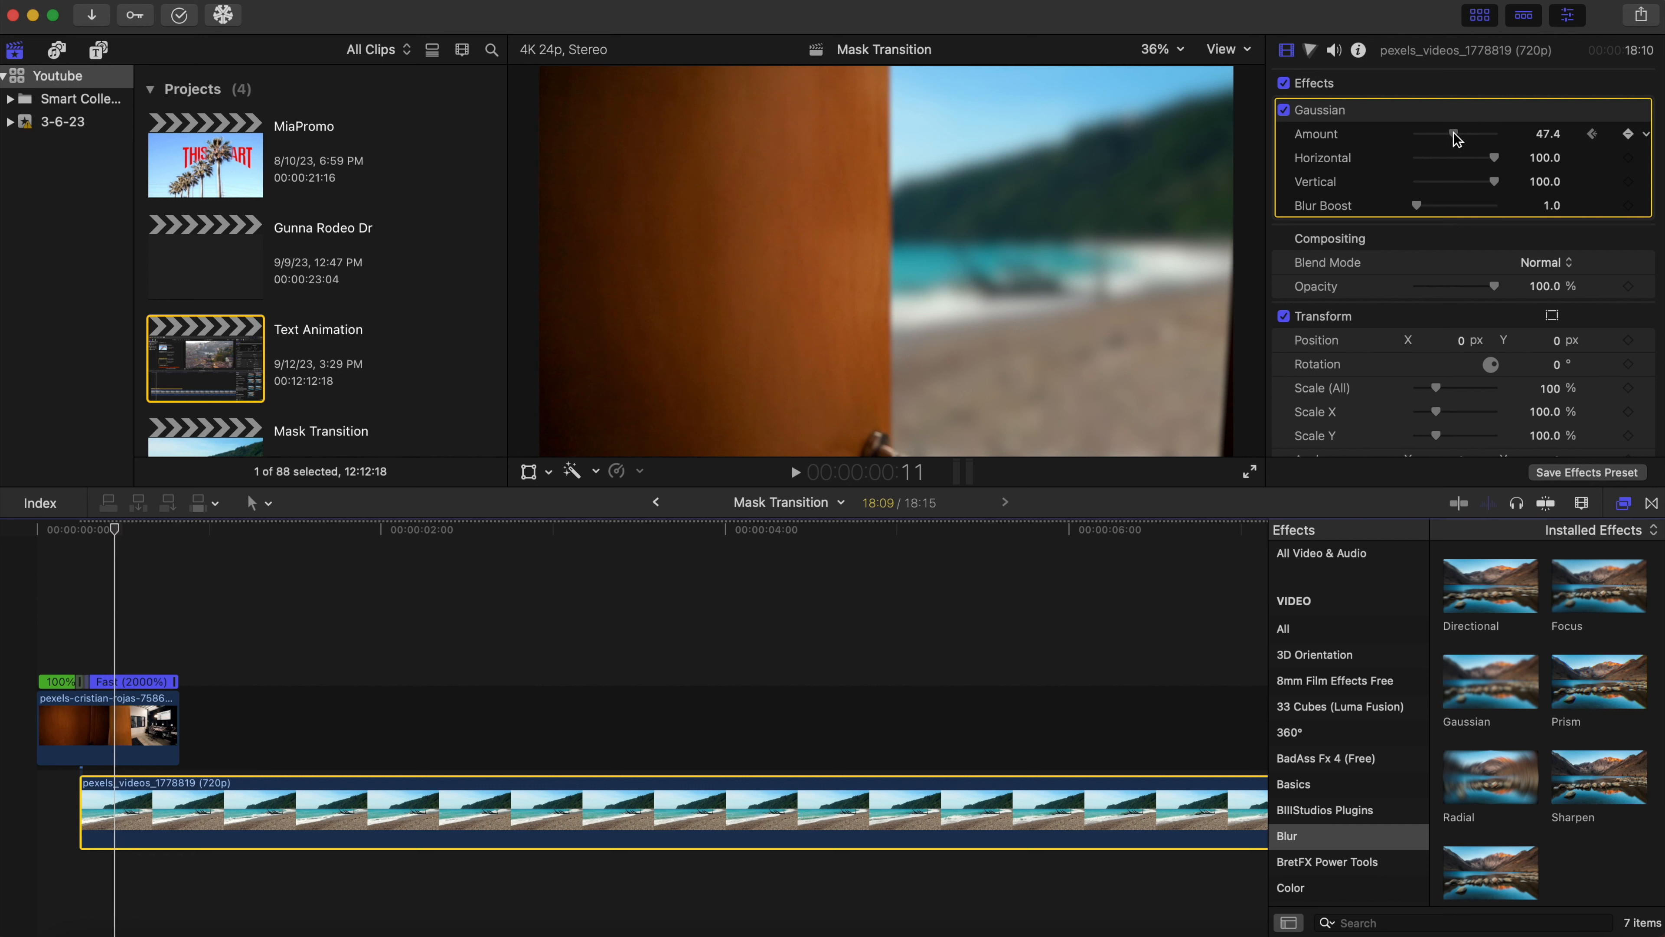
pyautogui.moveTo(1454, 135); pyautogui.dragTo(1434, 136)
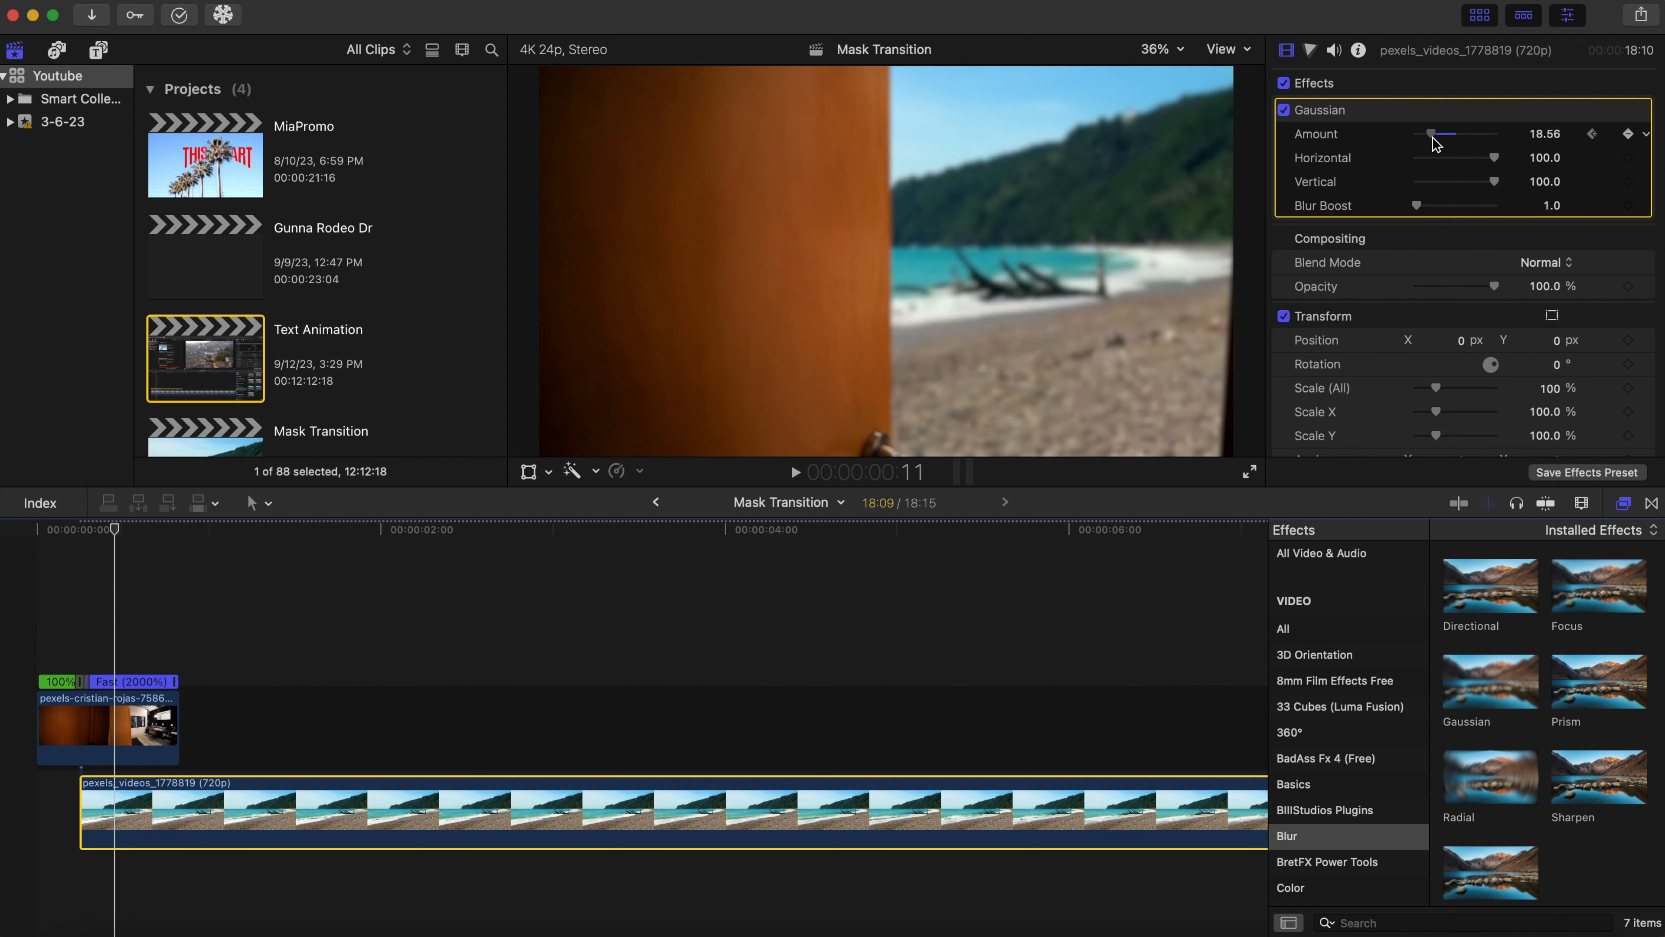
pyautogui.press('Right')
pyautogui.press('Right')
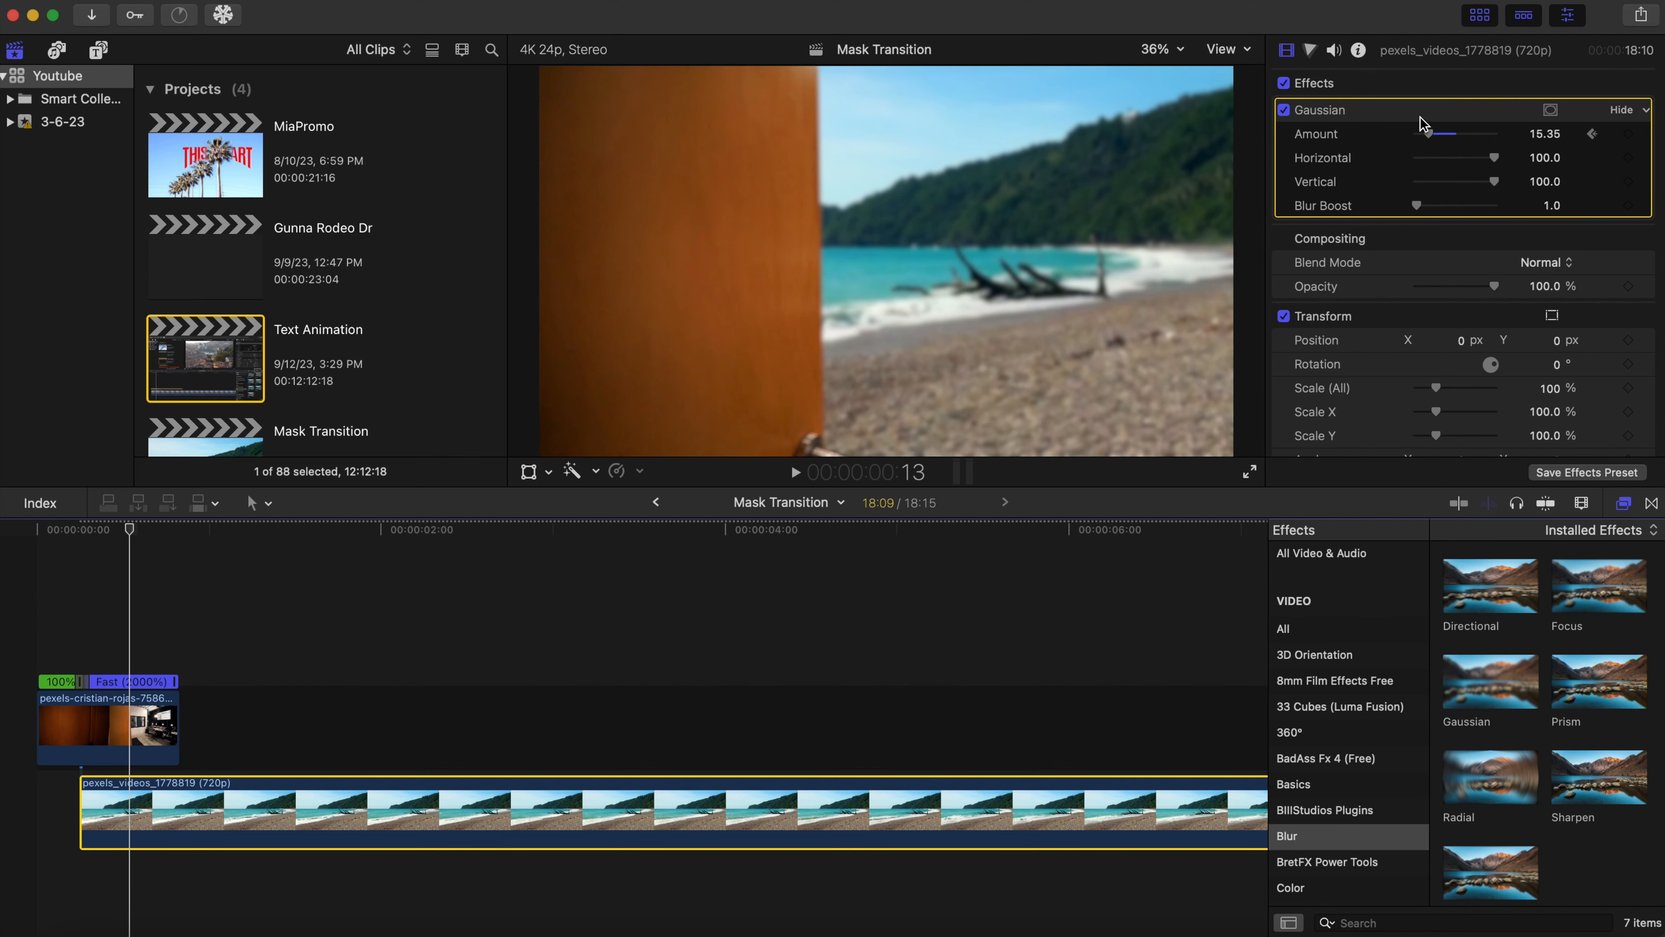
pyautogui.moveTo(1431, 138); pyautogui.dragTo(1421, 139)
# Play the transition from the first frame to review the beach clip coming into focus.
pyautogui.press('space')
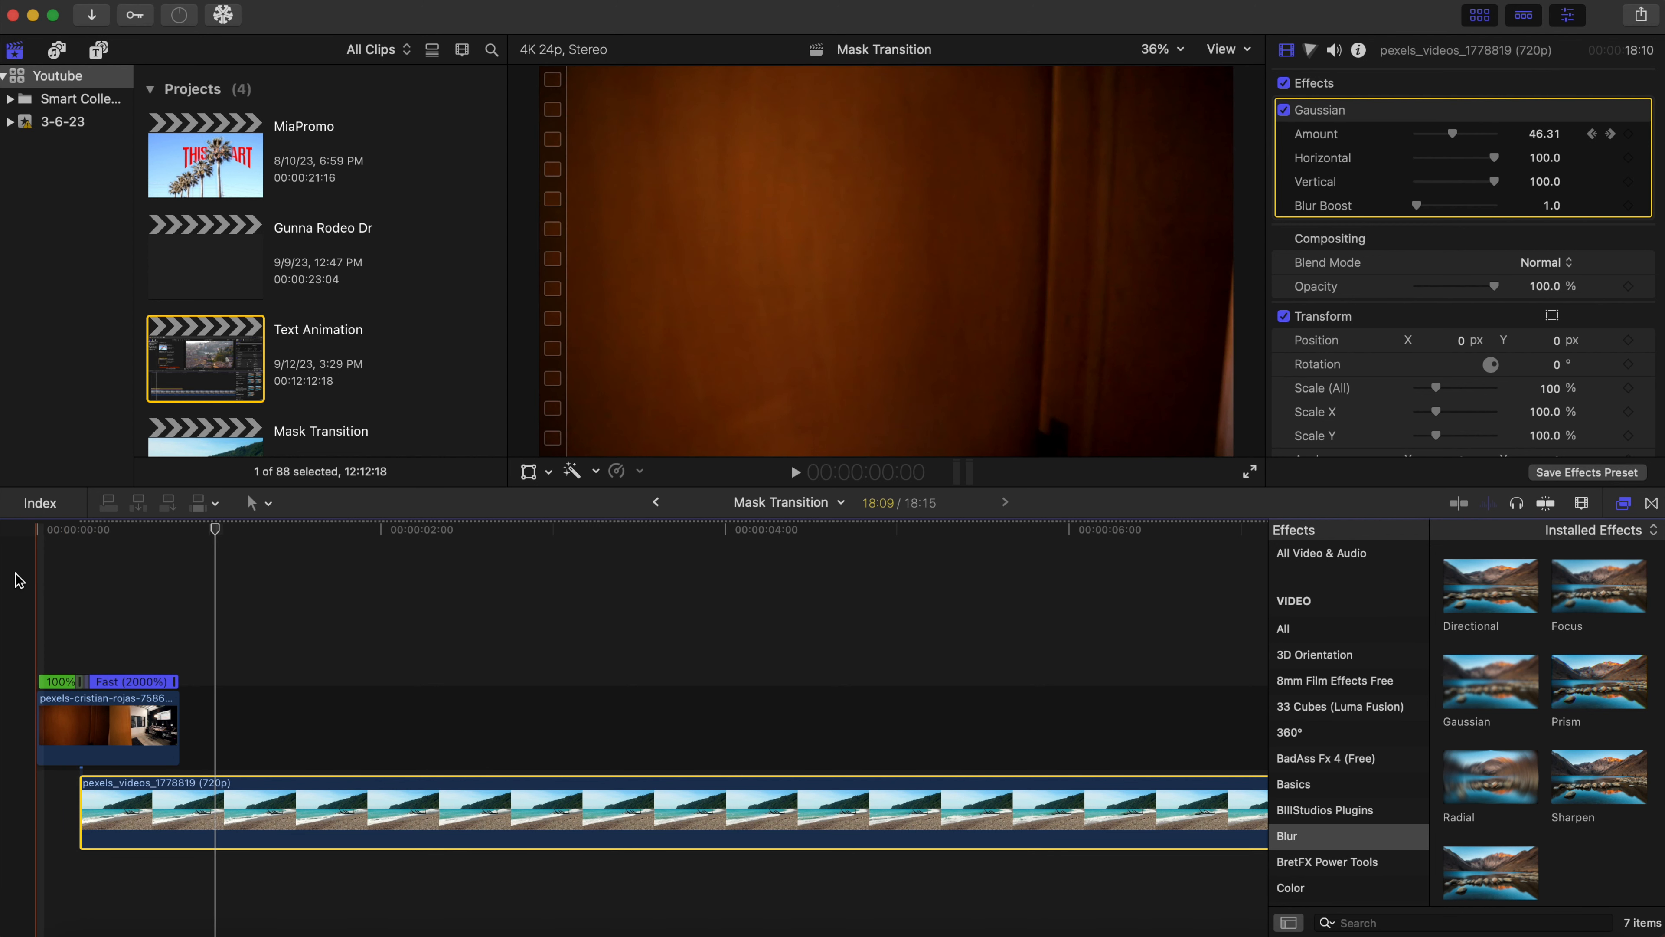
pyautogui.click(37, 570)
pyautogui.press('space')
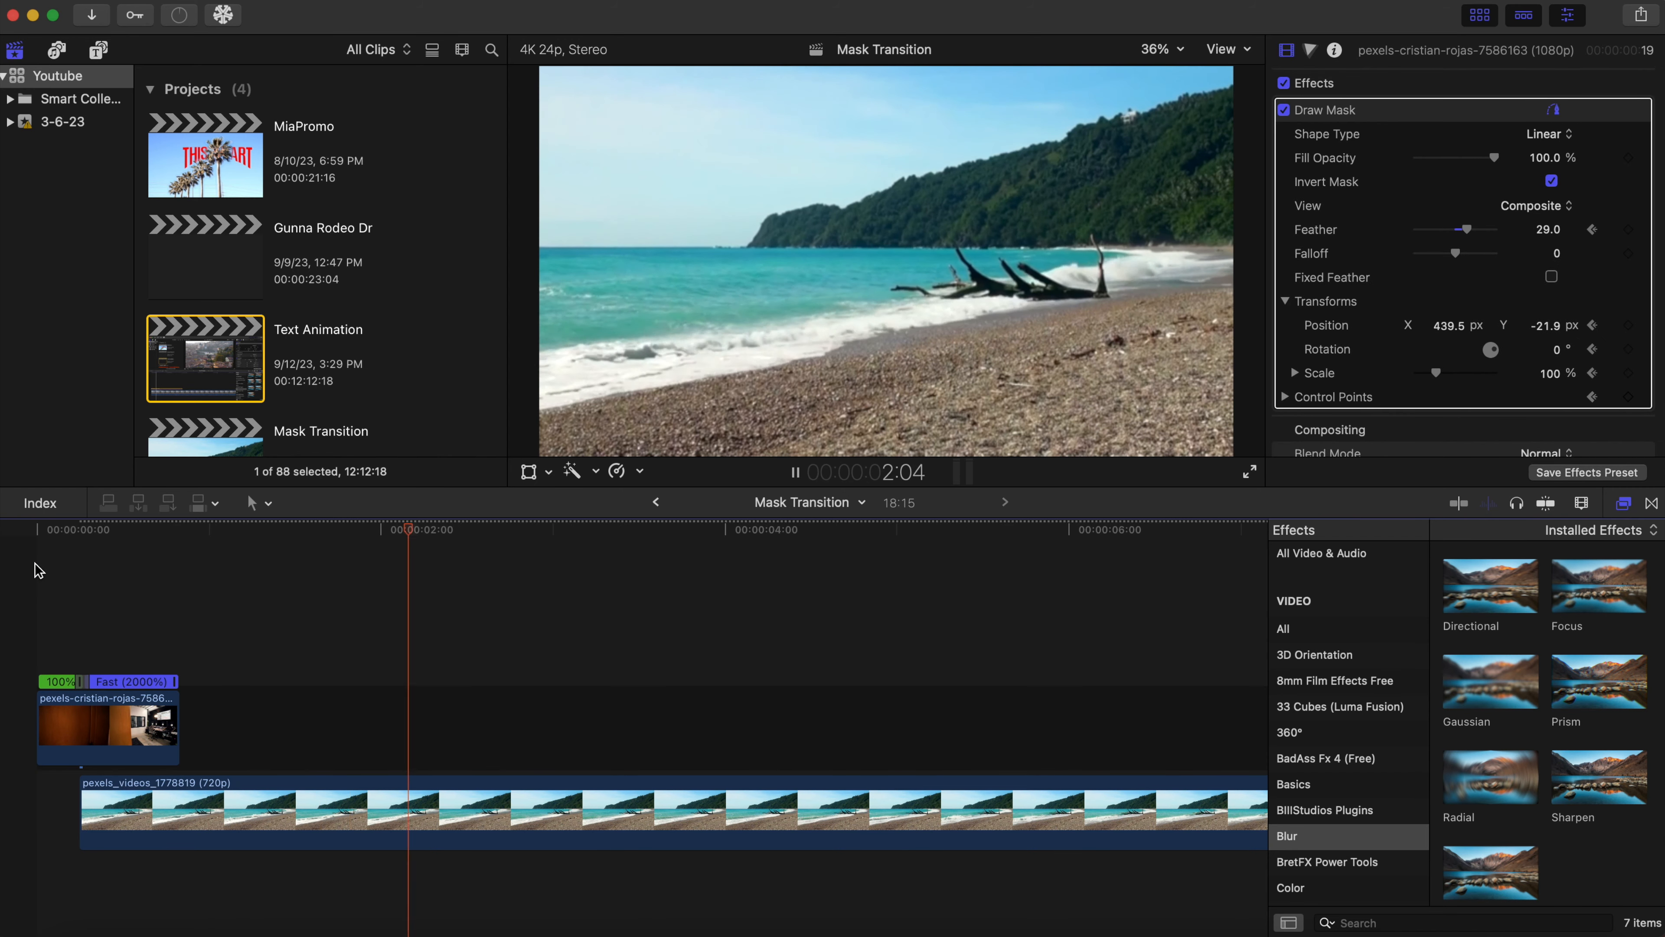
pyautogui.click(30, 565)
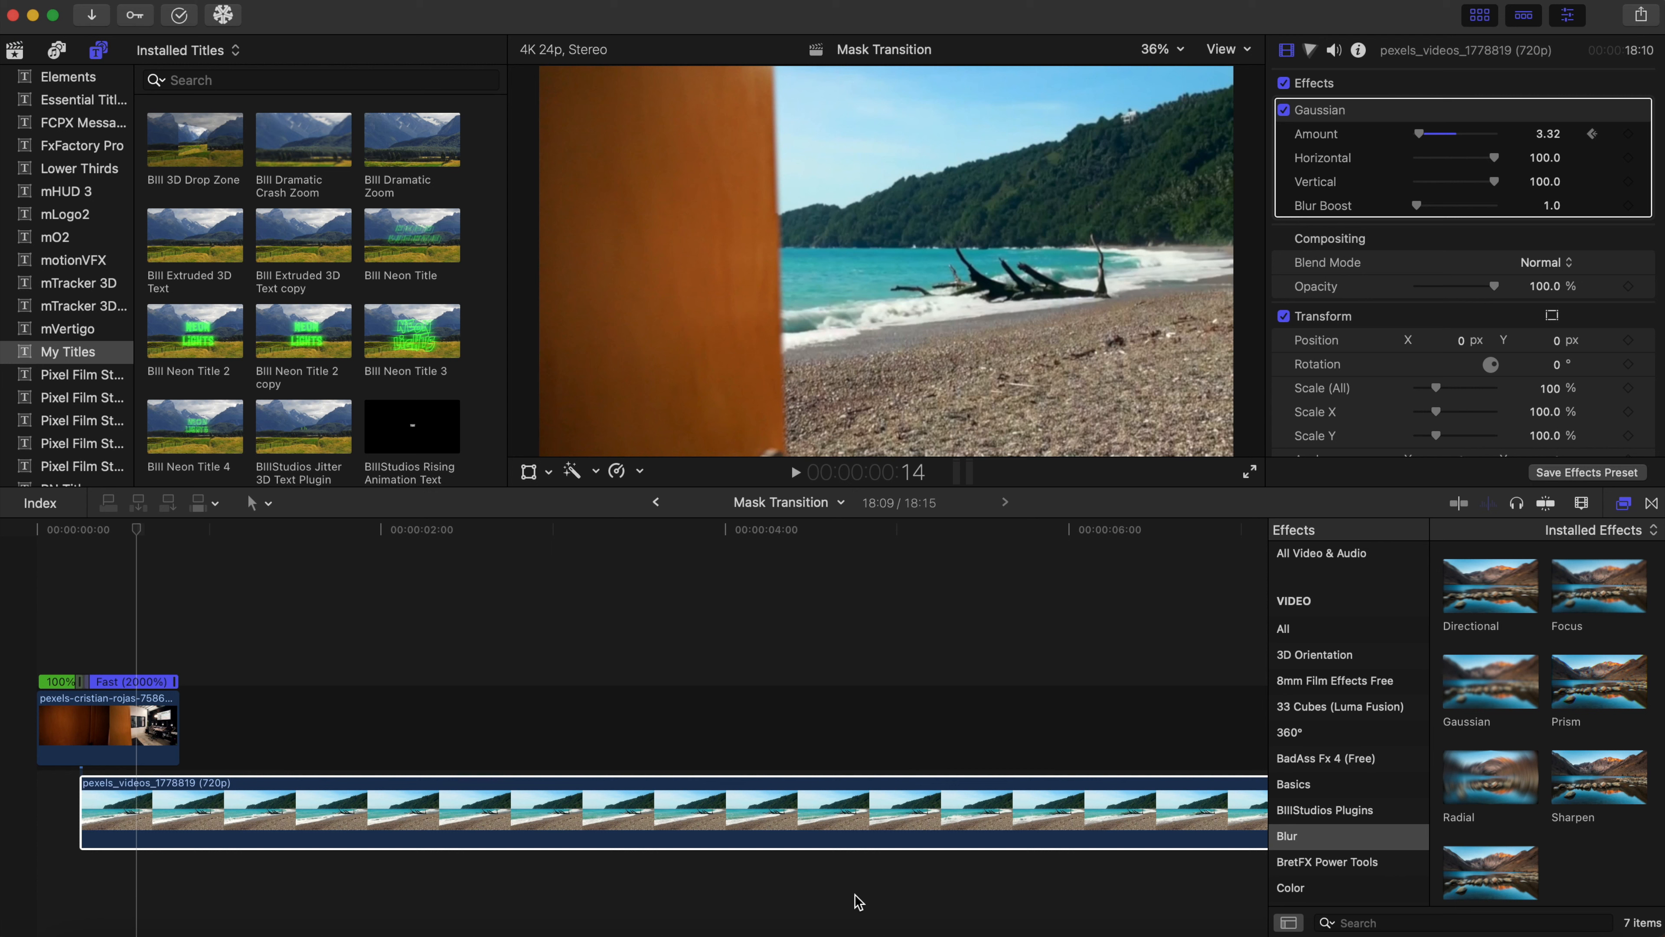
pyautogui.click(942, 824)
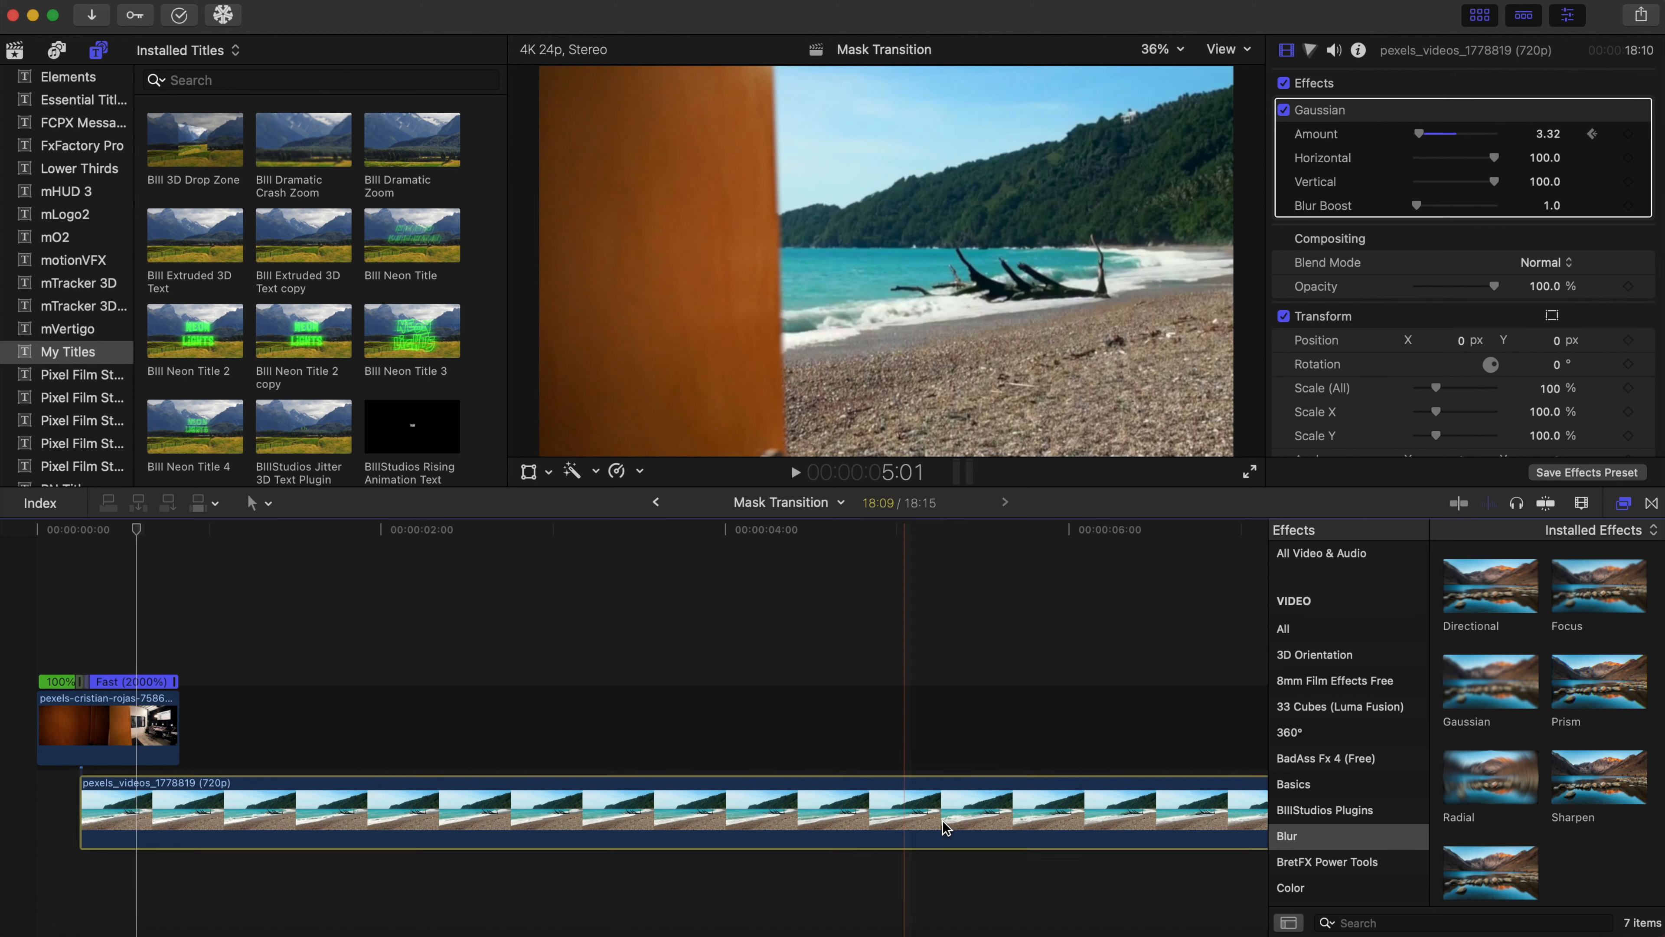
pyautogui.click(141, 760)
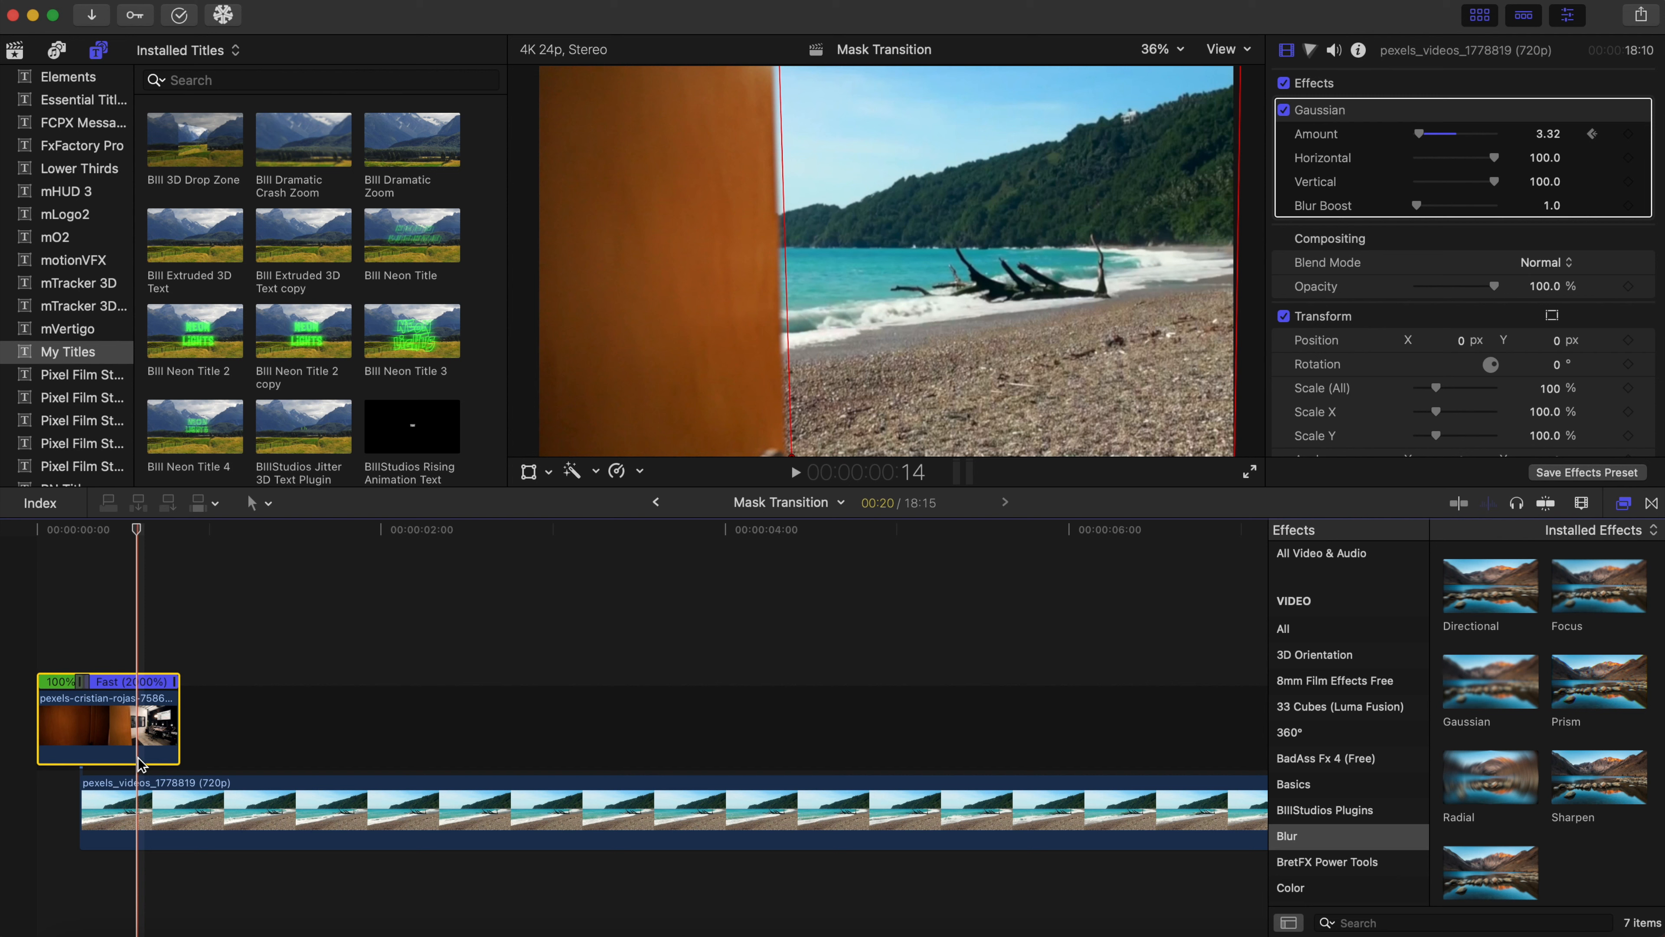
pyautogui.click(139, 796)
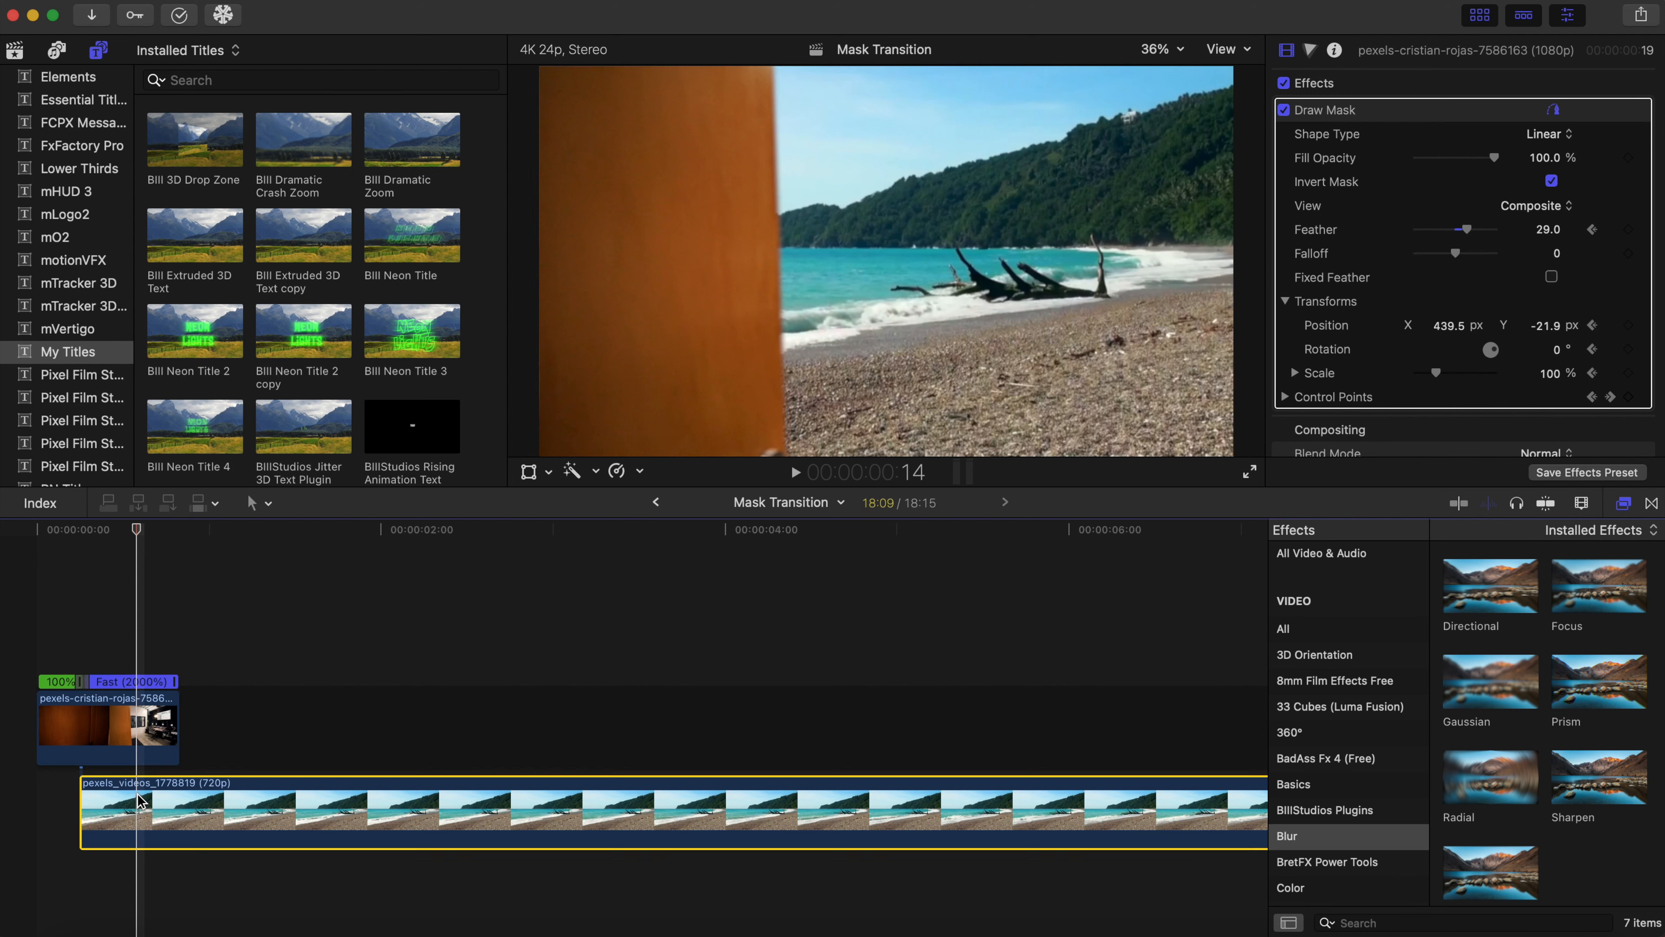
pyautogui.click(141, 746)
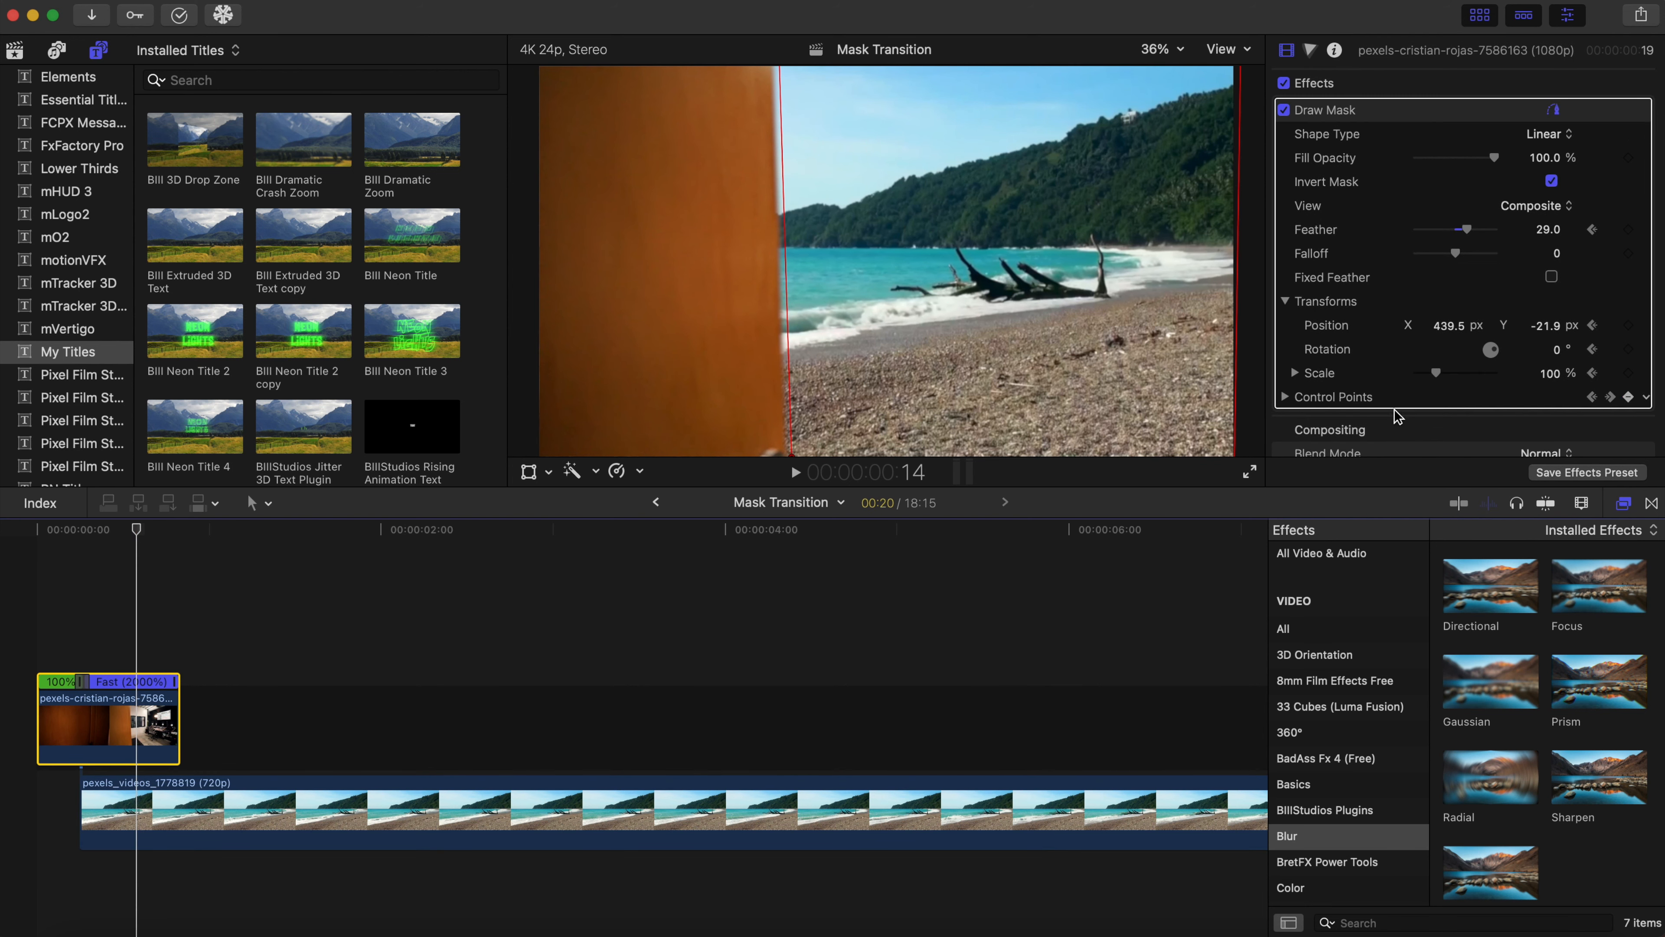
pyautogui.scroll(-5, 1436, 403)
pyautogui.scroll(-1, 1435, 403)
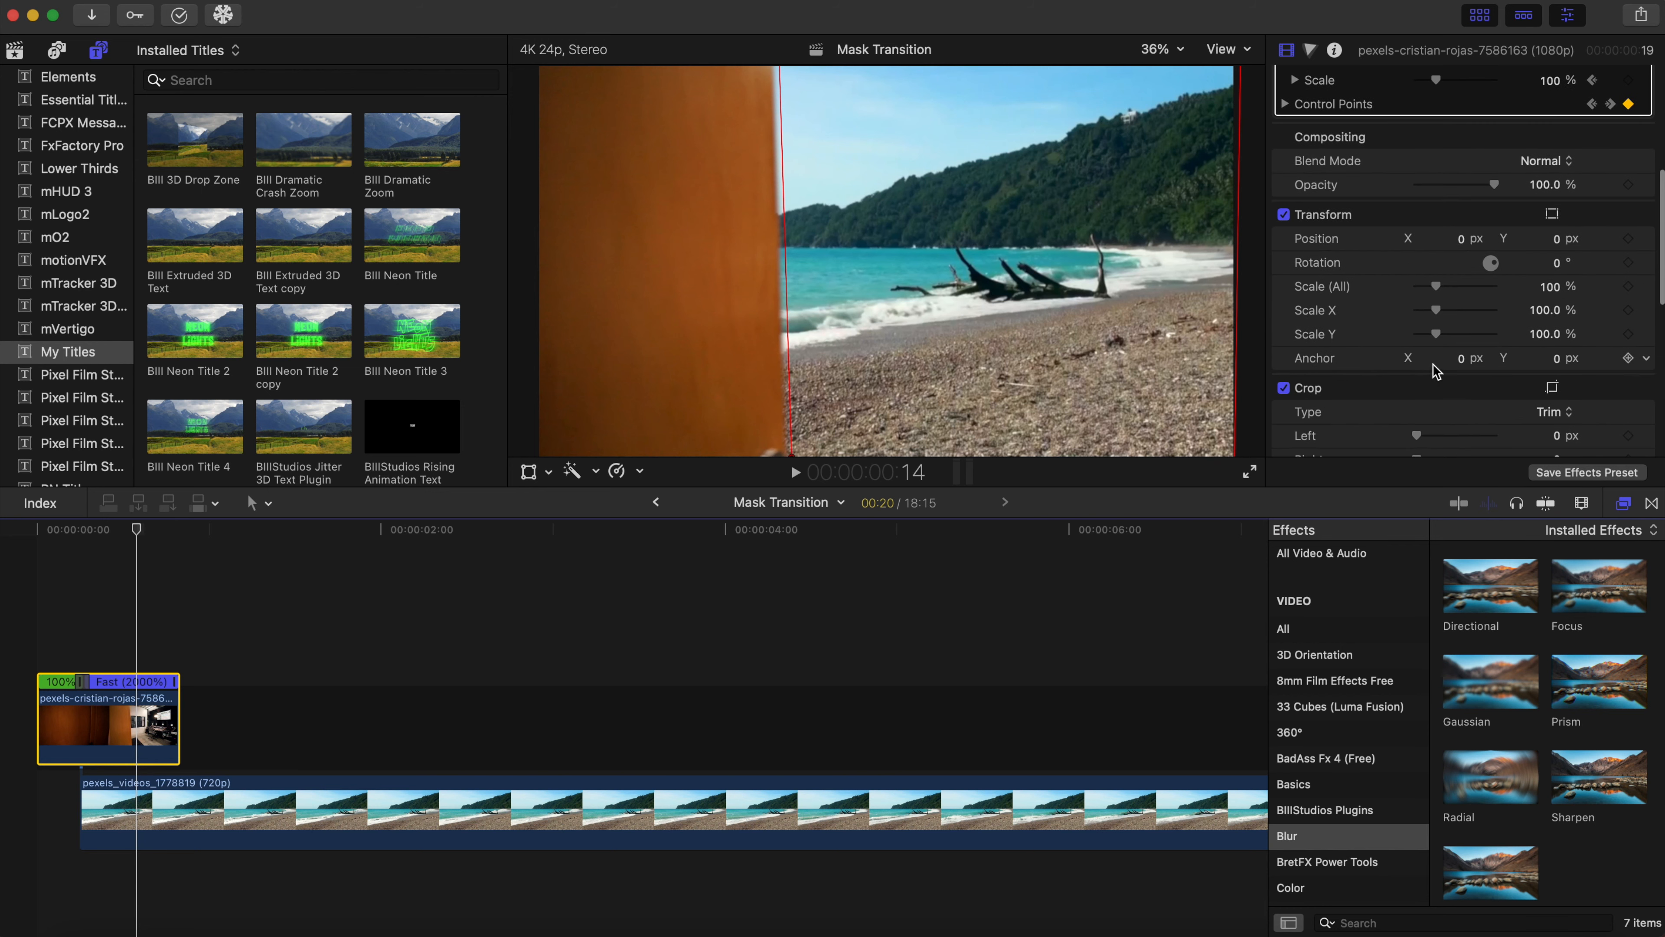
# Keyframe the beach clip's Scale (All) at 100% on frame 14 and raise it to 113% on frame 17.
pyautogui.click(501, 826)
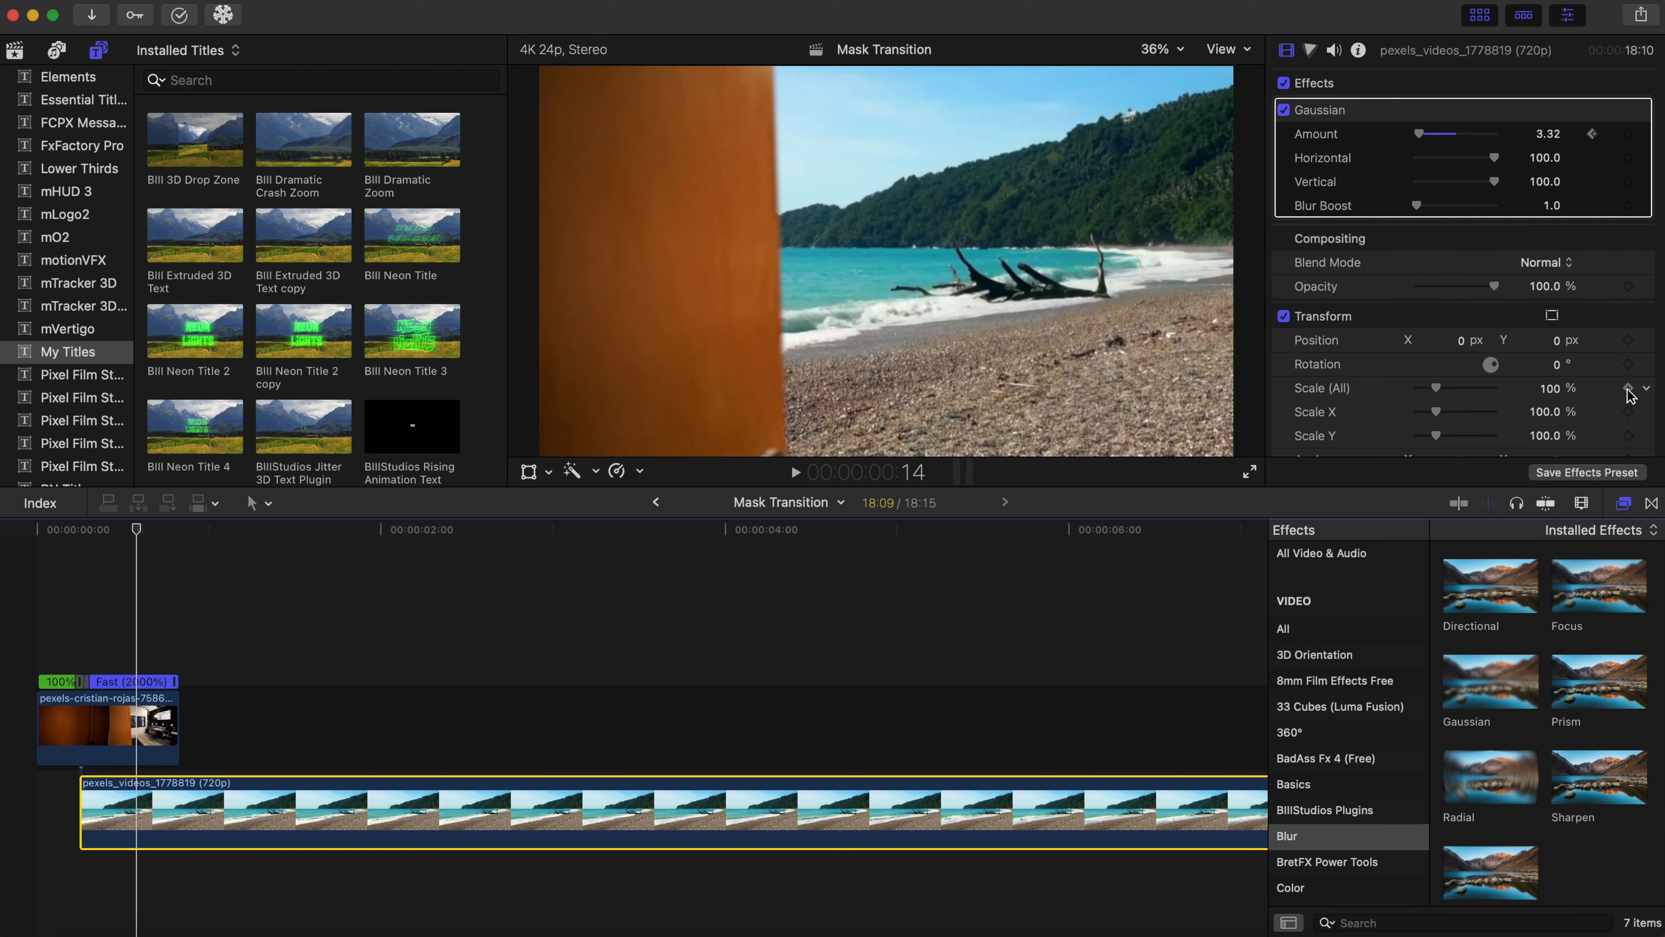
pyautogui.click(138, 525)
pyautogui.moveTo(145, 531); pyautogui.dragTo(162, 532)
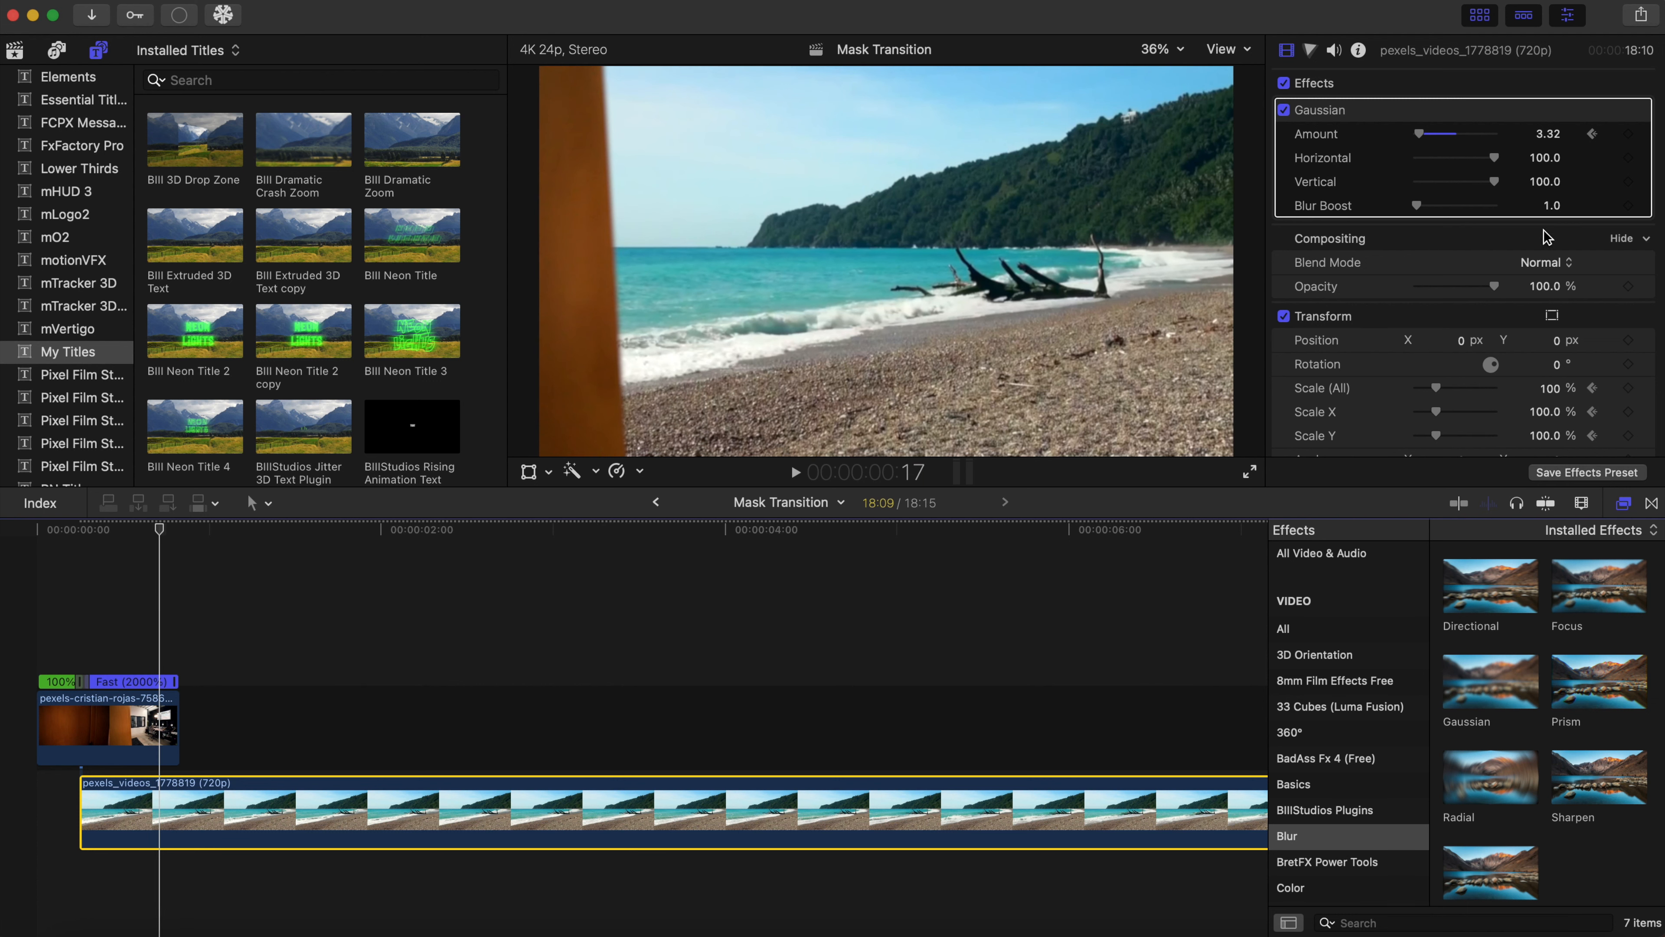
pyautogui.moveTo(1436, 388); pyautogui.dragTo(1439, 389)
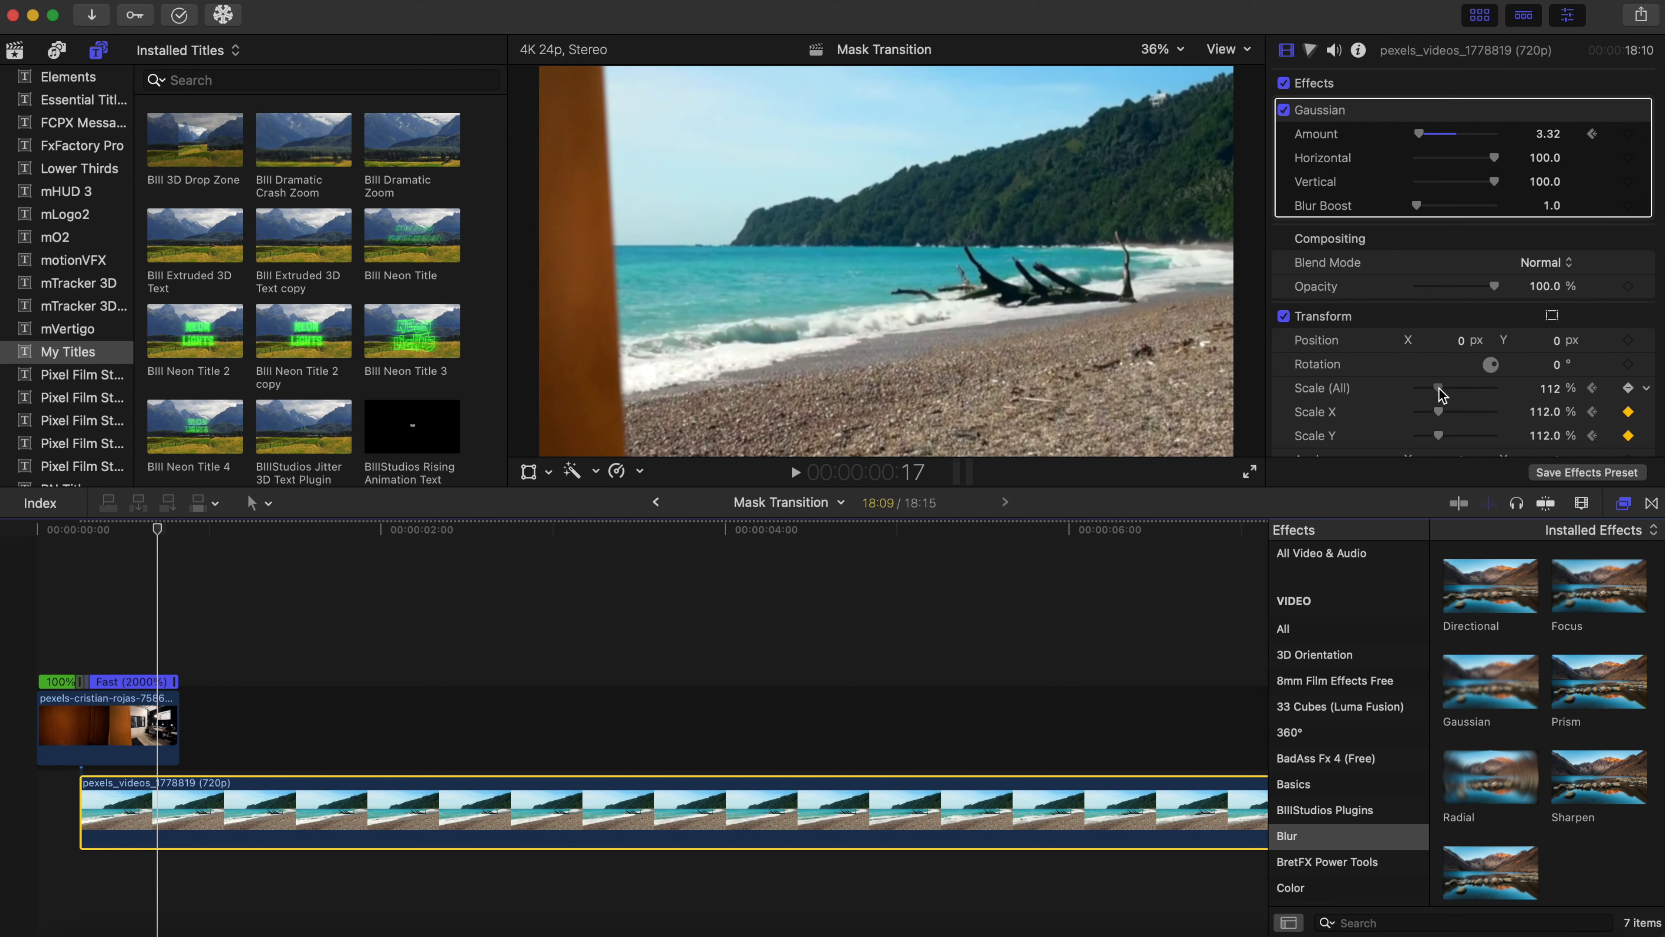
# Keyframe the beach clip's Scale (All) at 124% on frame 19, where the door clip ends.
pyautogui.click(158, 531)
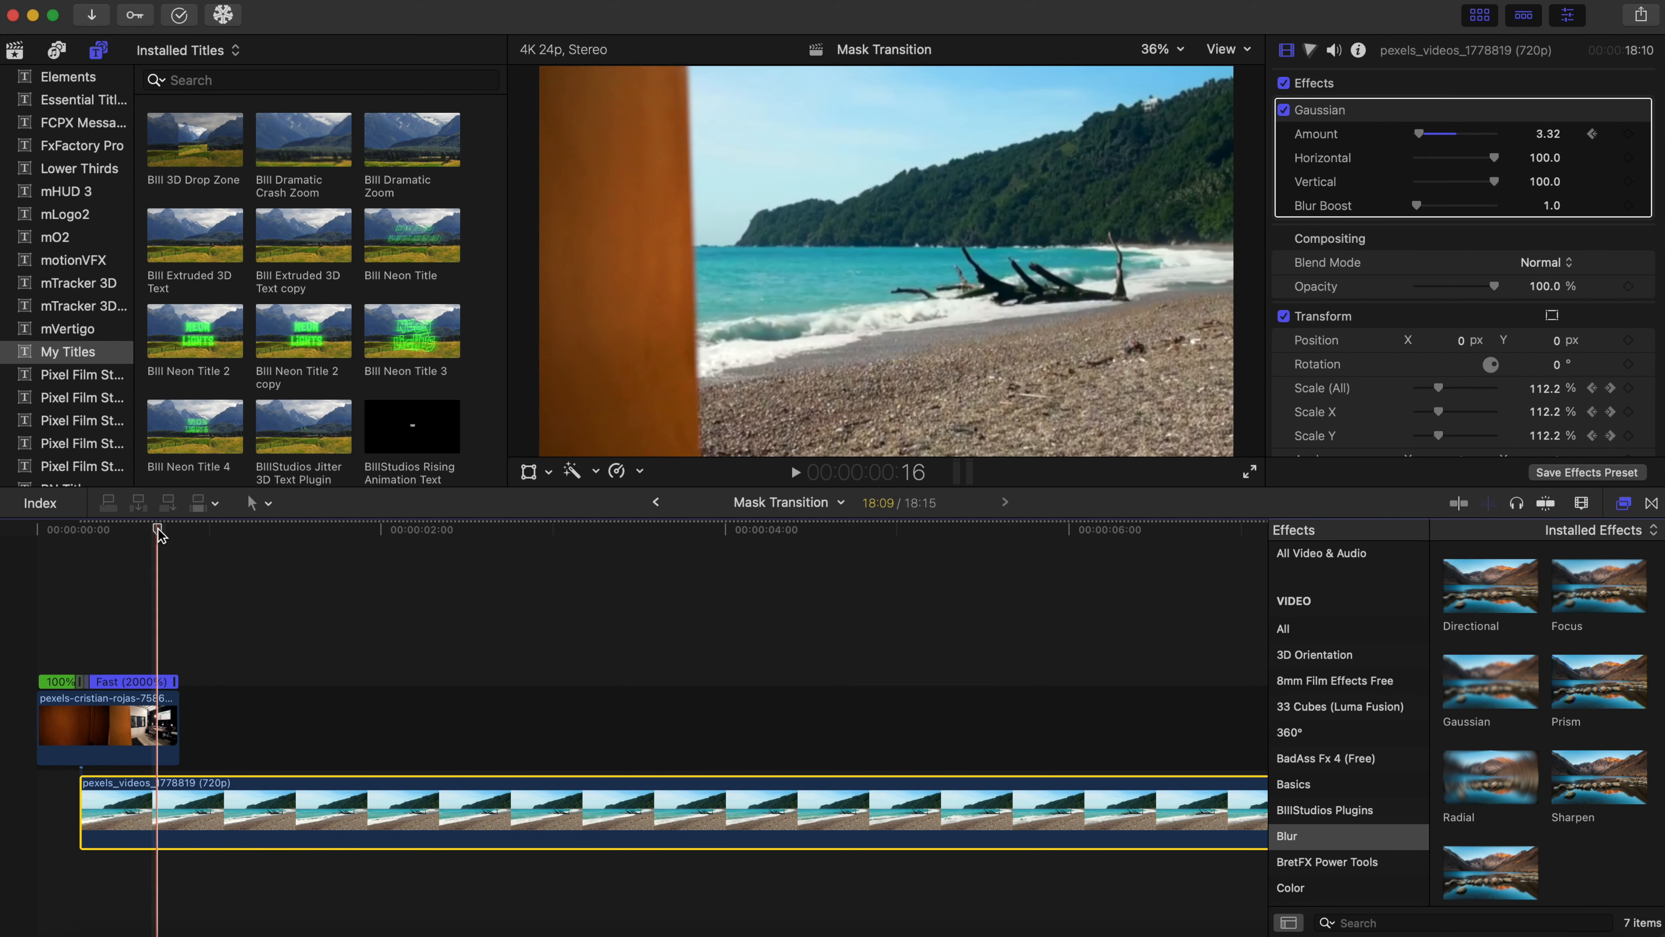
pyautogui.moveTo(157, 531); pyautogui.dragTo(174, 535)
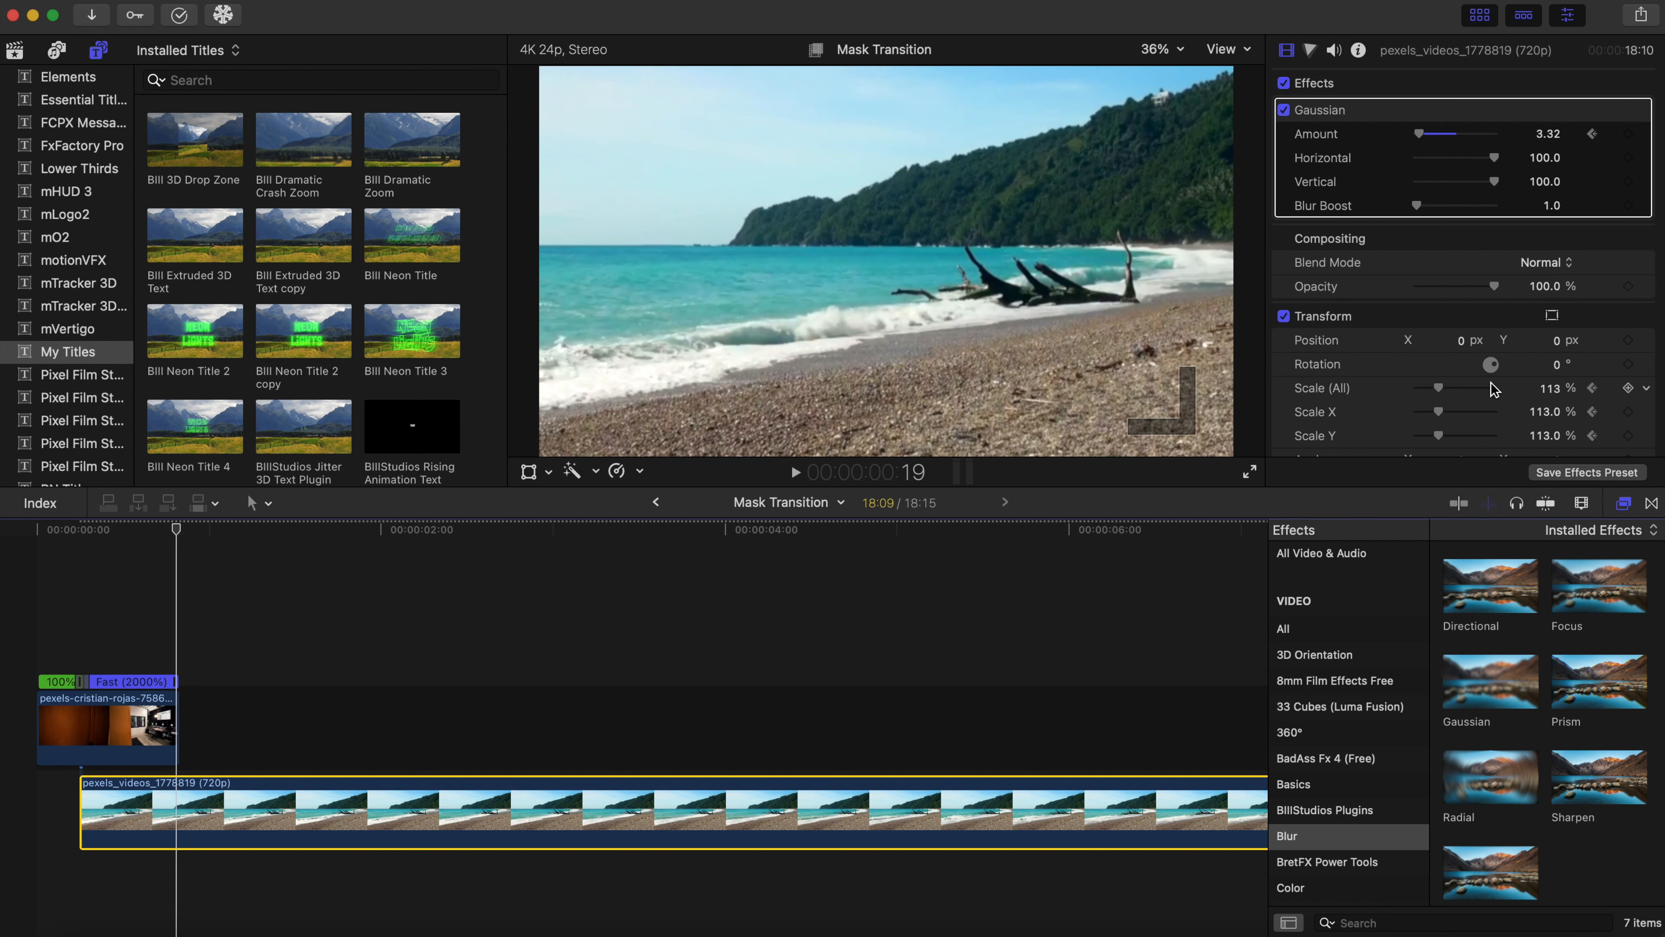
pyautogui.moveTo(1439, 388); pyautogui.dragTo(1440, 388)
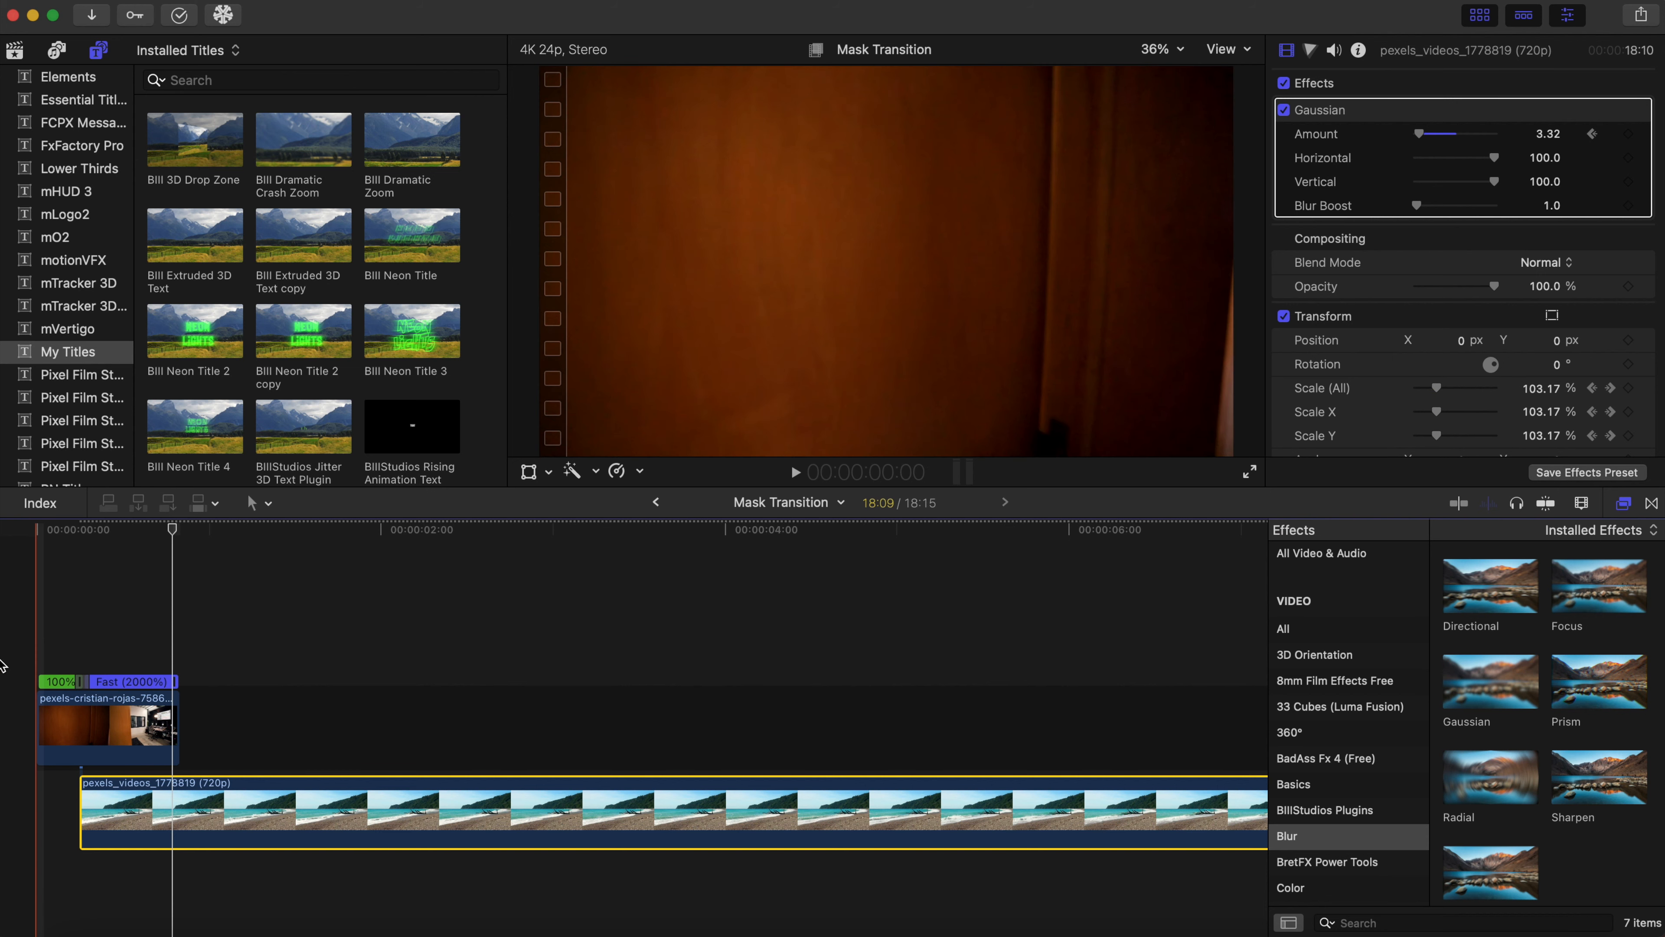
# Play the transition from the start to review the added zoom on the beach clip.
pyautogui.click(31, 620)
pyautogui.press('space')
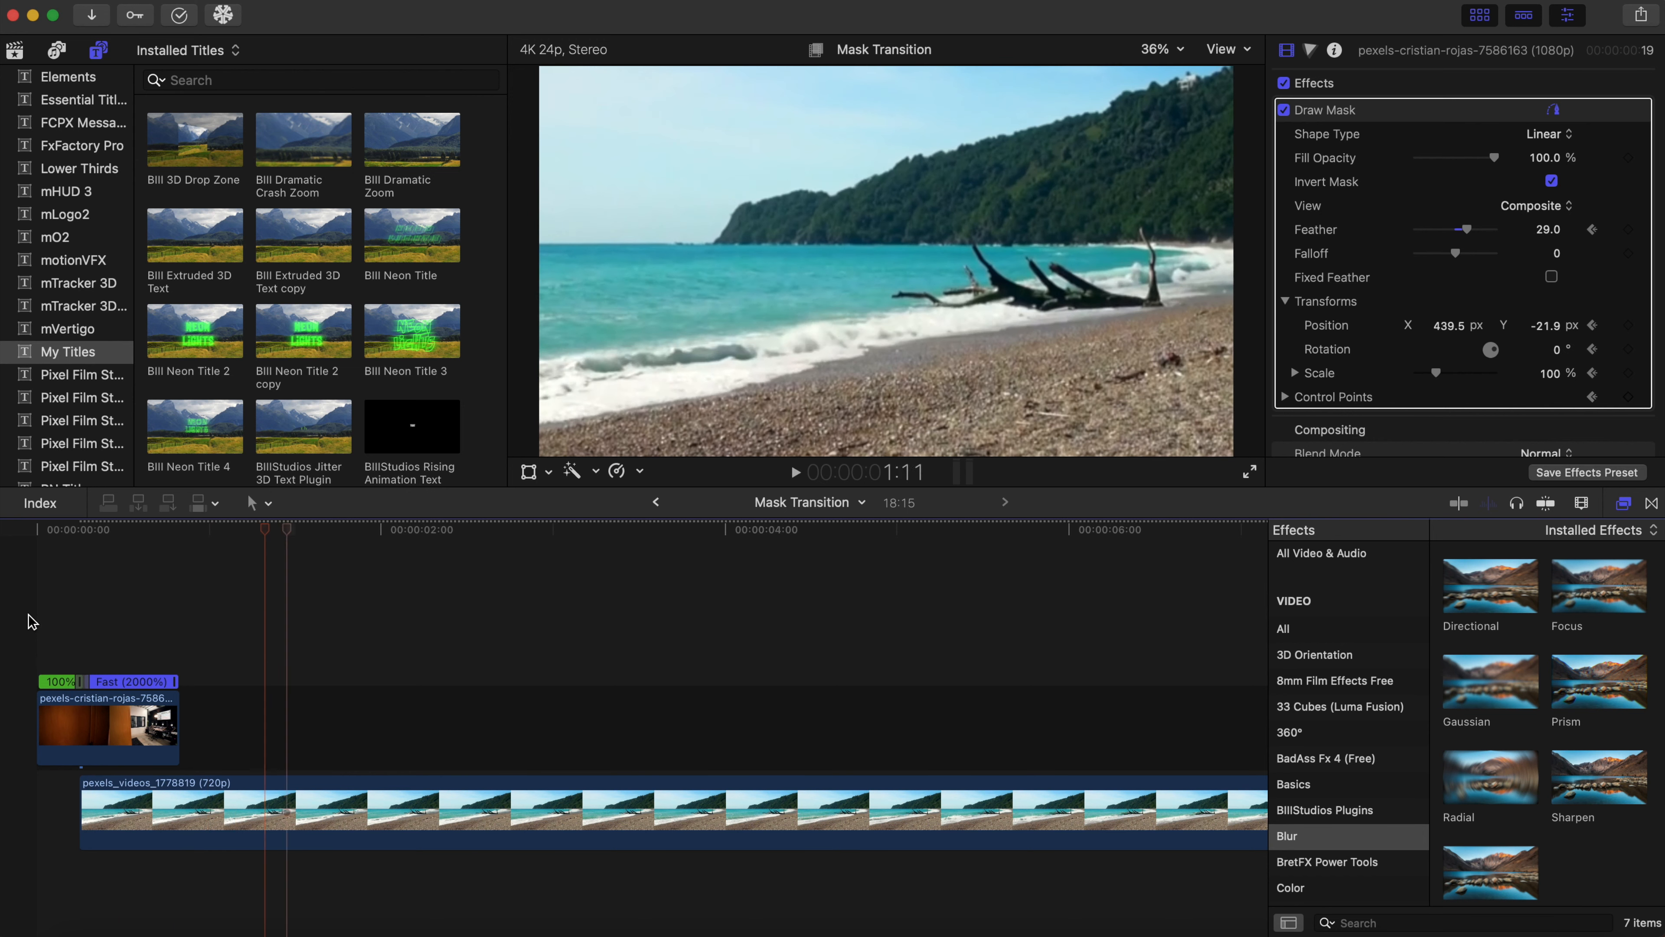
pyautogui.press('space')
# Split both the beach clip and the gap above it at 1:06.
pyautogui.click(199, 710)
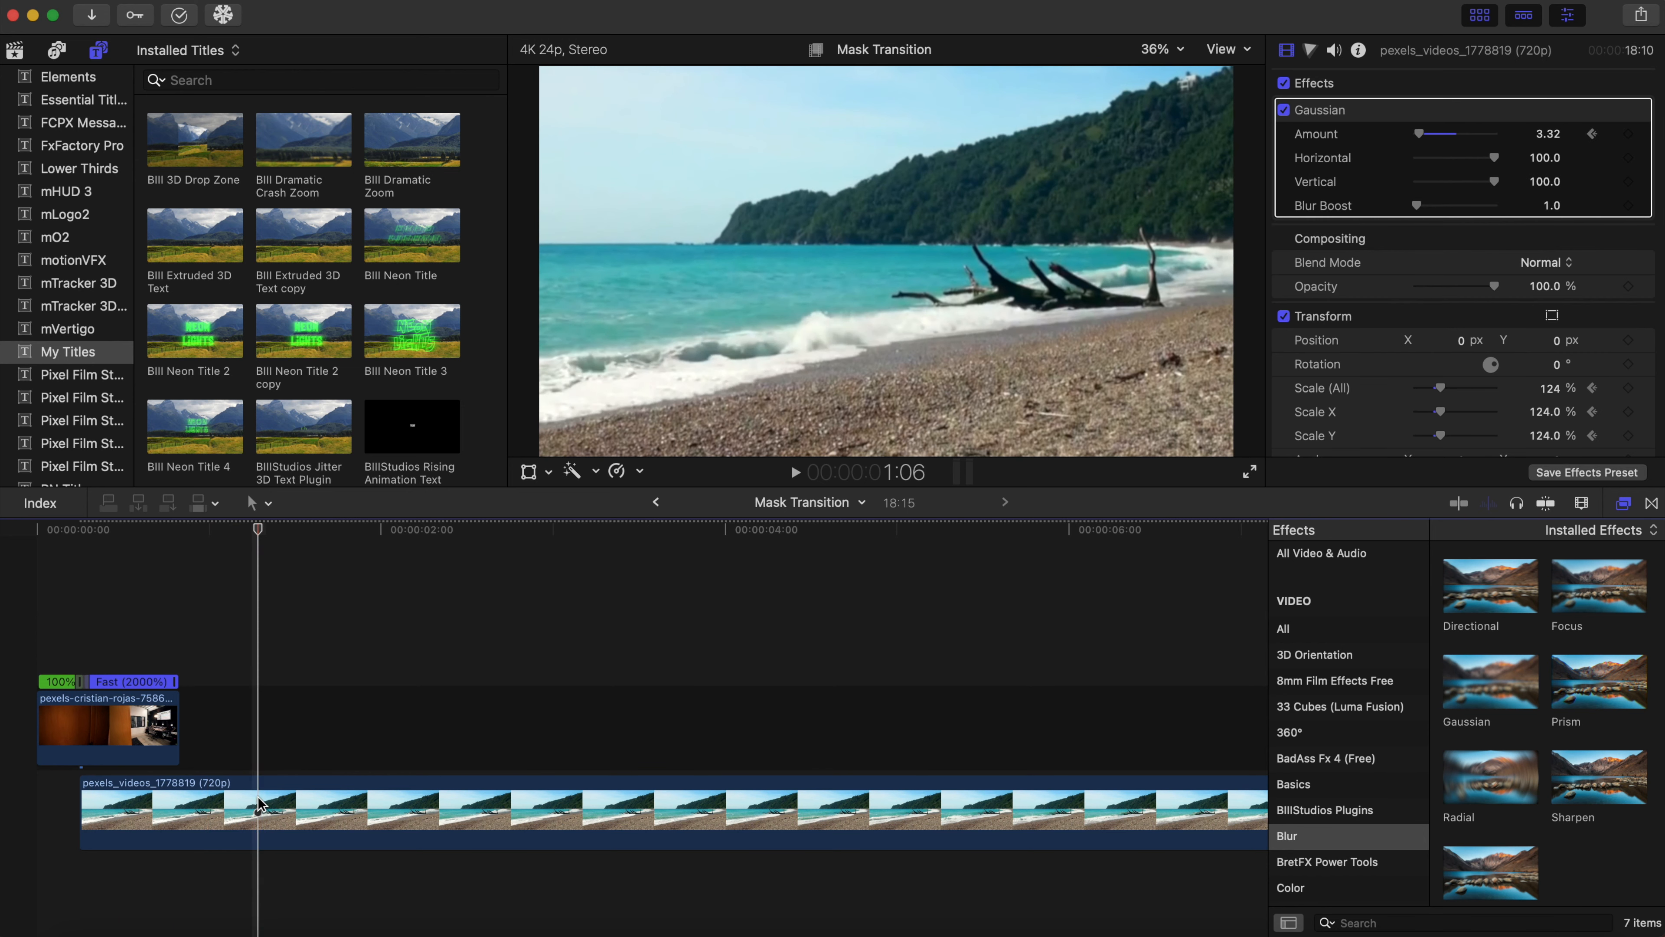
pyautogui.click(259, 802)
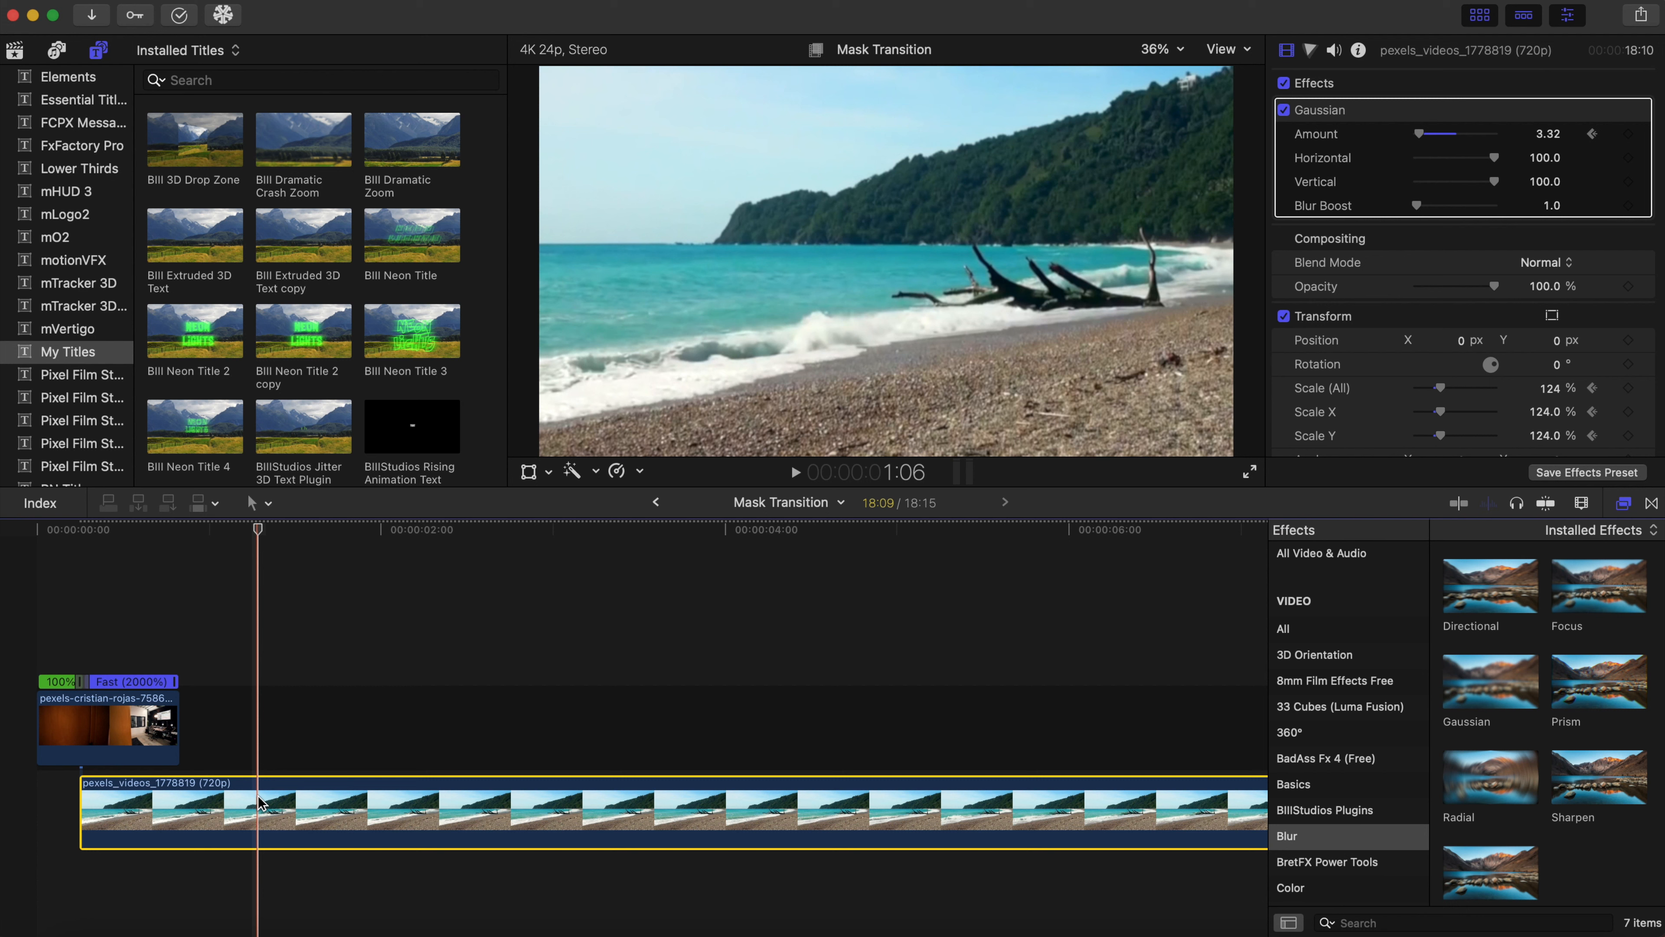
pyautogui.press('super+b')
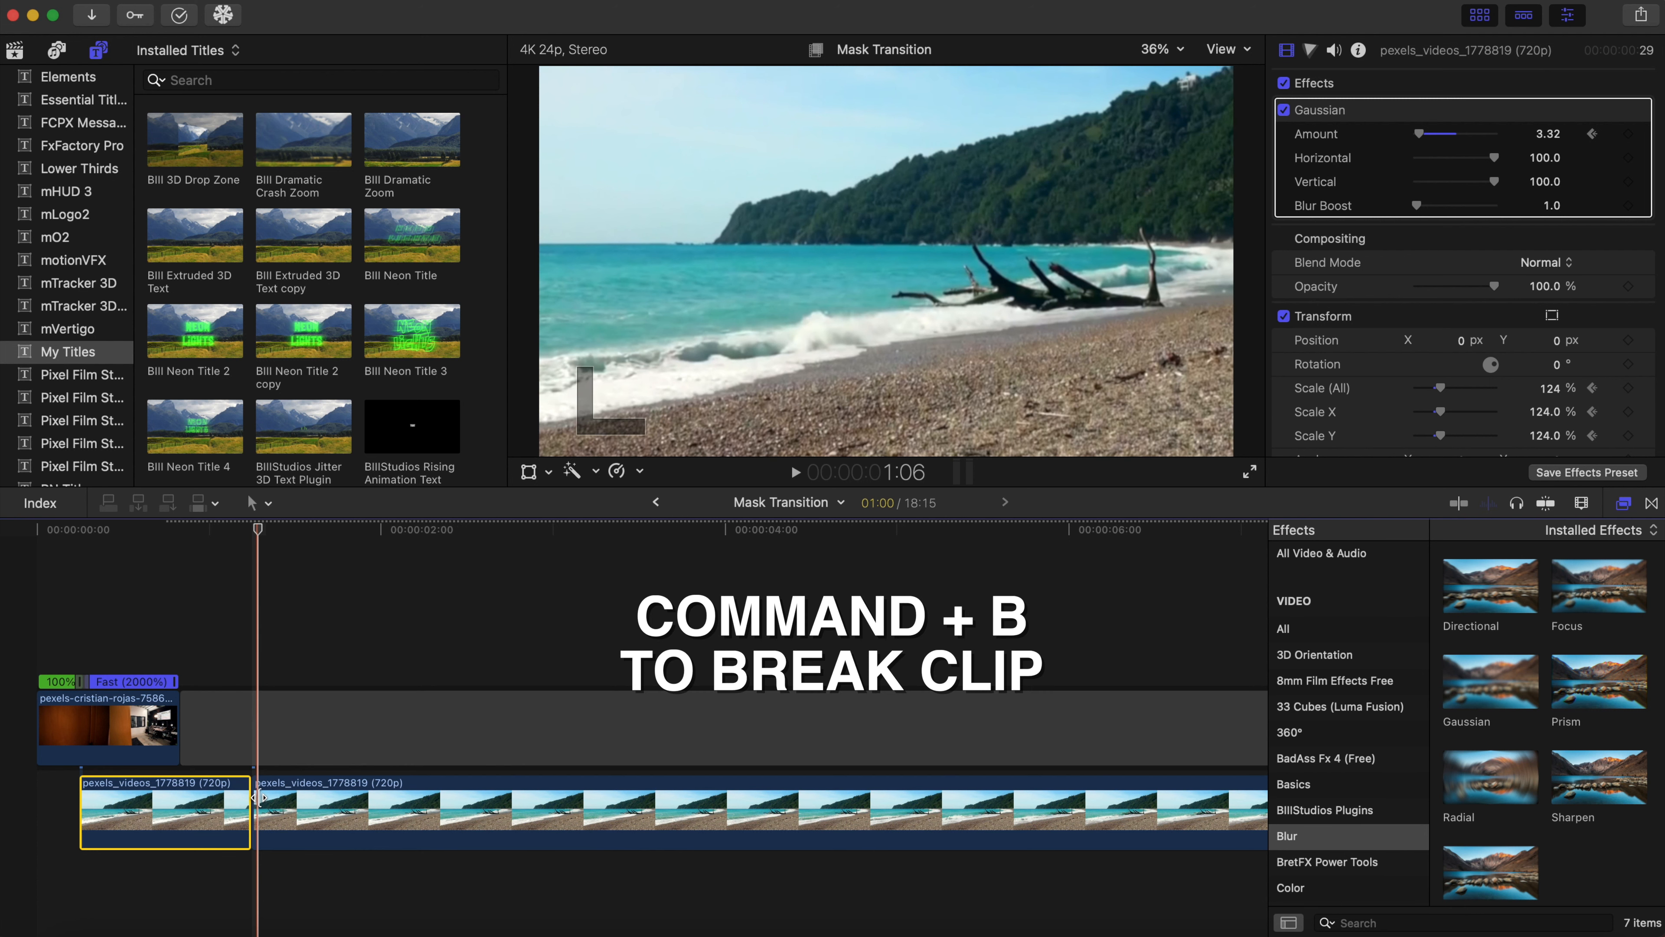
pyautogui.click(260, 735)
pyautogui.press('super+b')
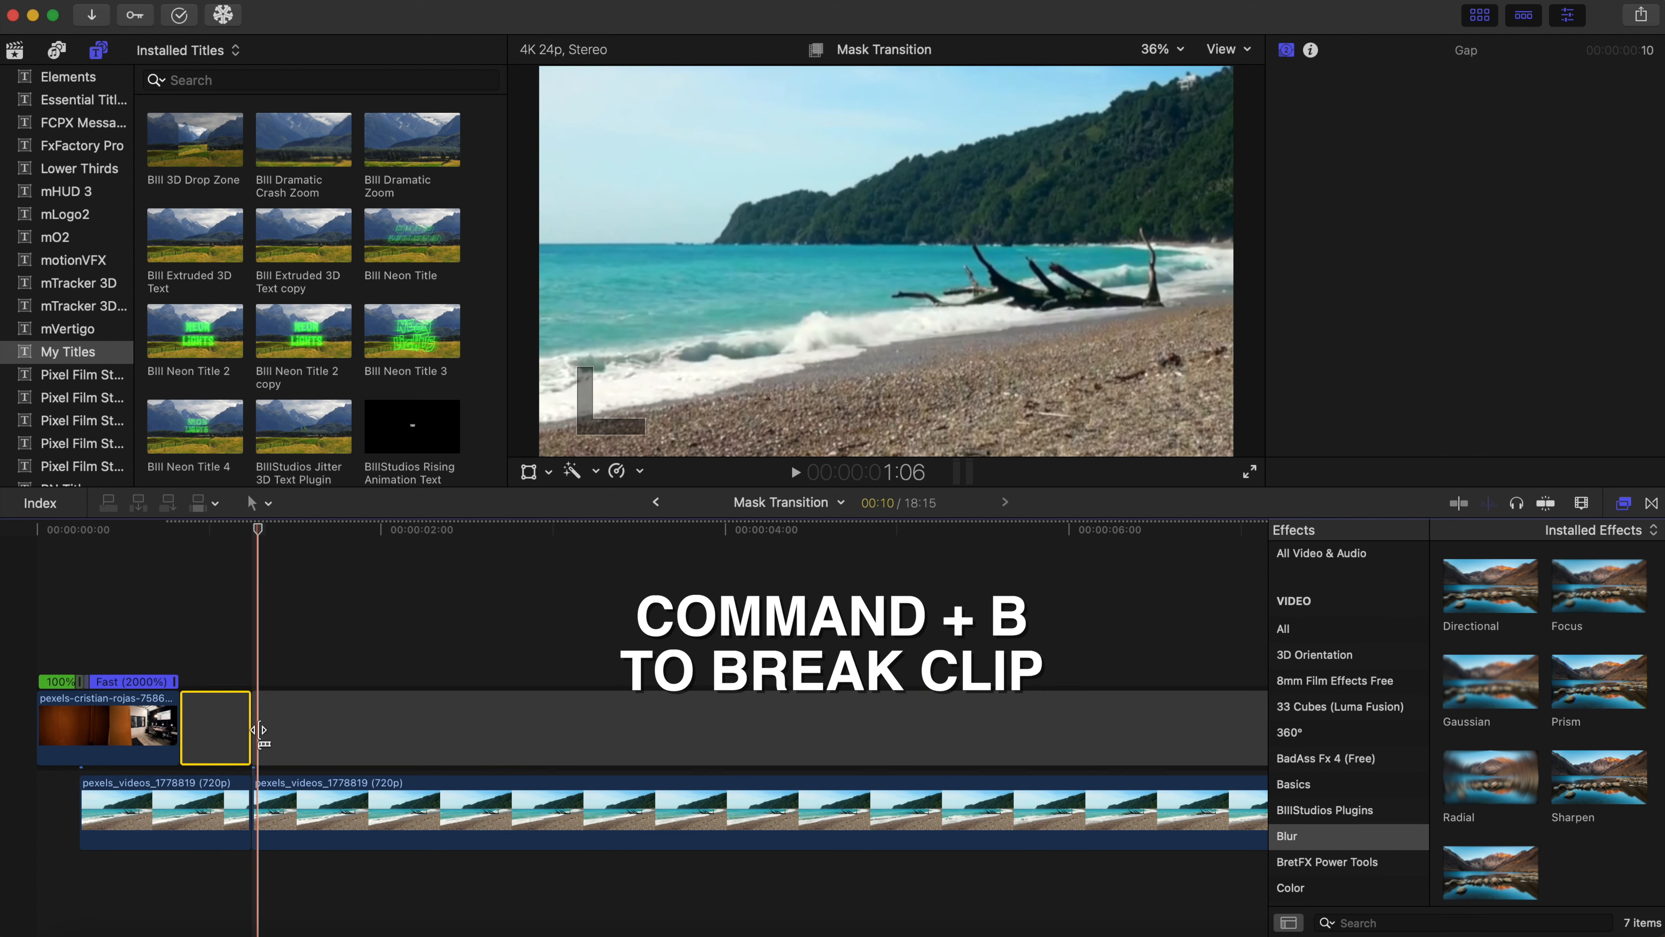
# Try deleting the gap portion after the cut, and undo the deletion.
pyautogui.click(305, 732)
pyautogui.press('Delete')
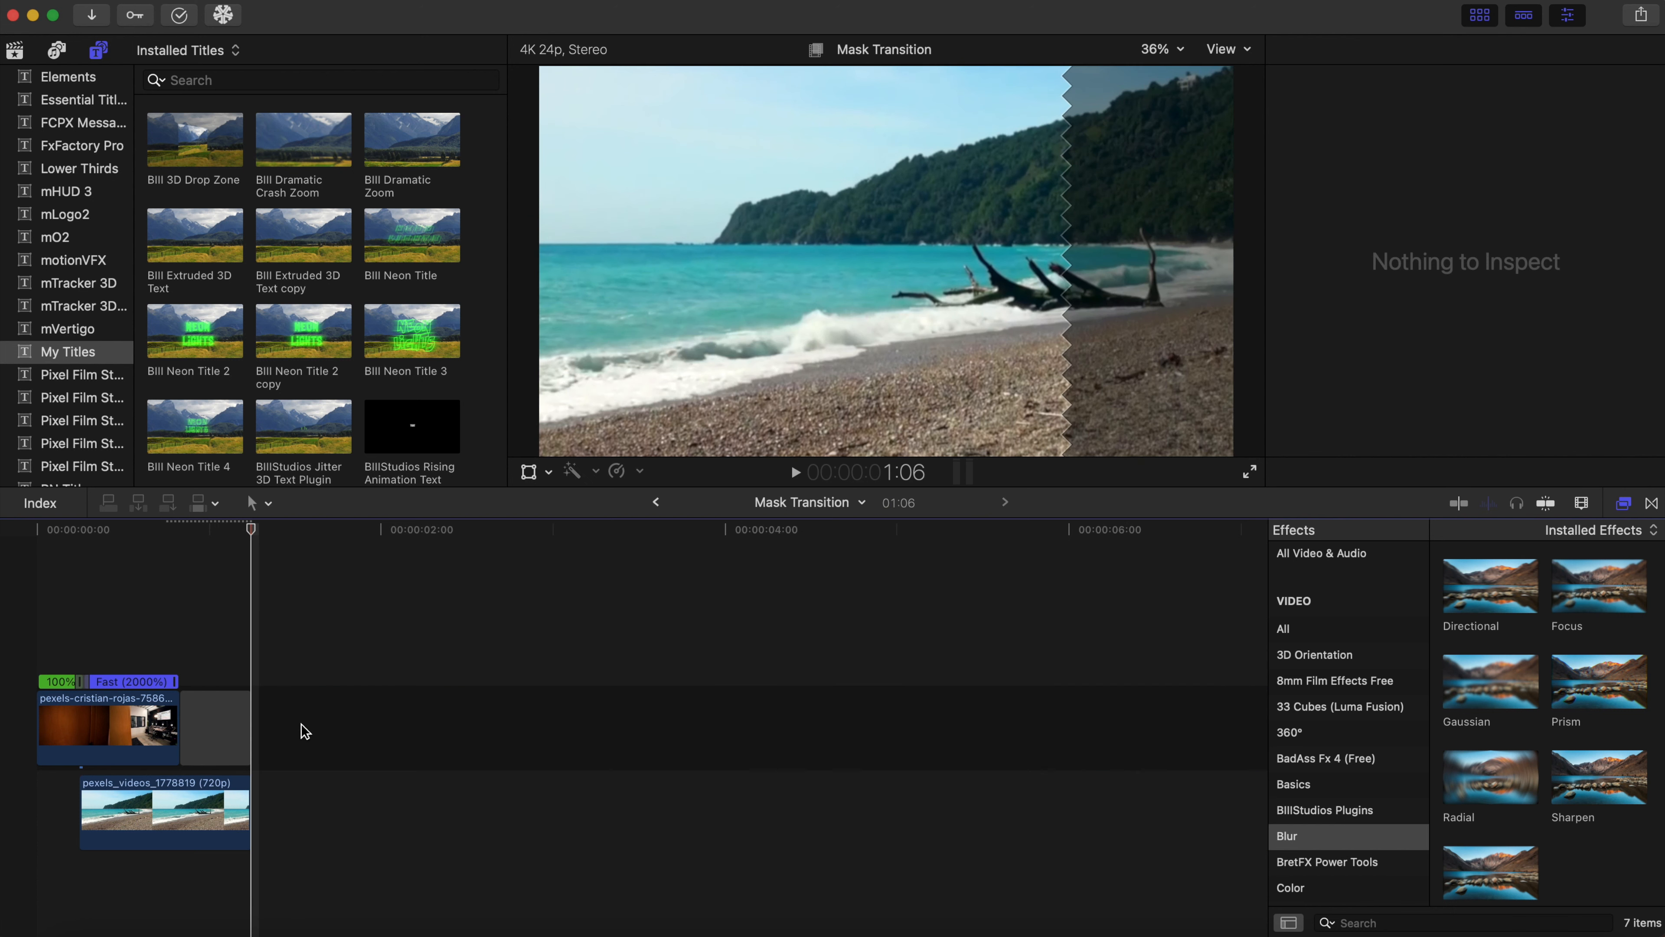
pyautogui.press('super+z')
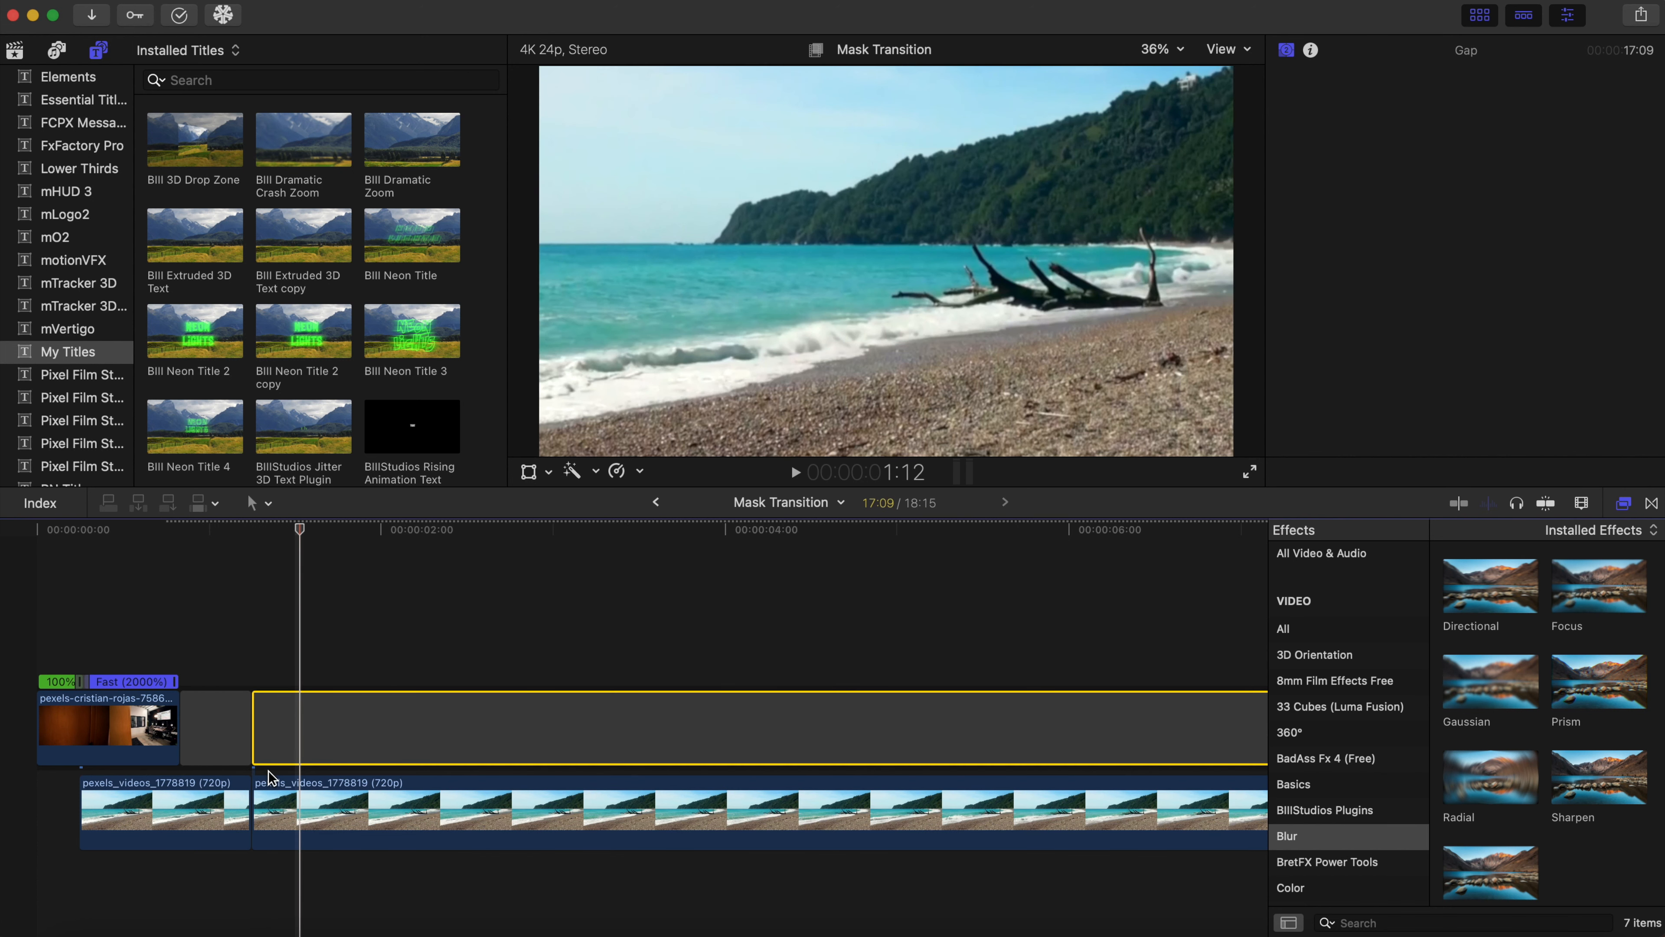
# Move the second part of the beach clip up into the primary storyline at the 1:06 cut.
pyautogui.moveTo(308, 829); pyautogui.dragTo(297, 754)
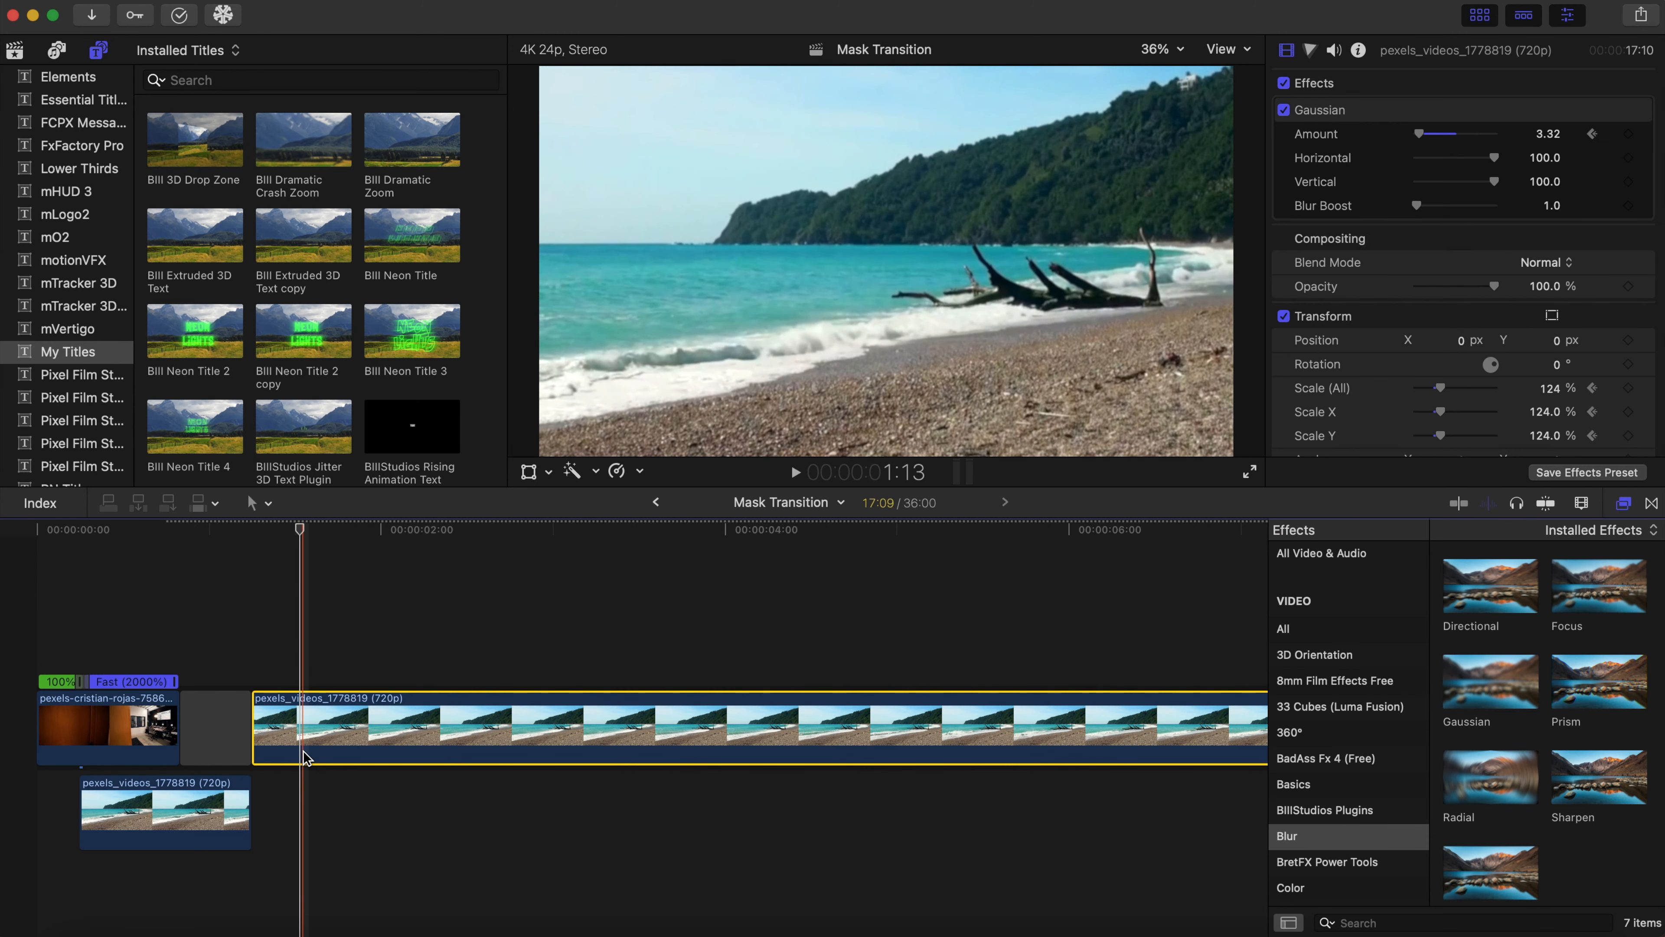
# Add a Flash transition from the Lights category between the gap and the primary beach clip, and shorten it.
pyautogui.click(1650, 503)
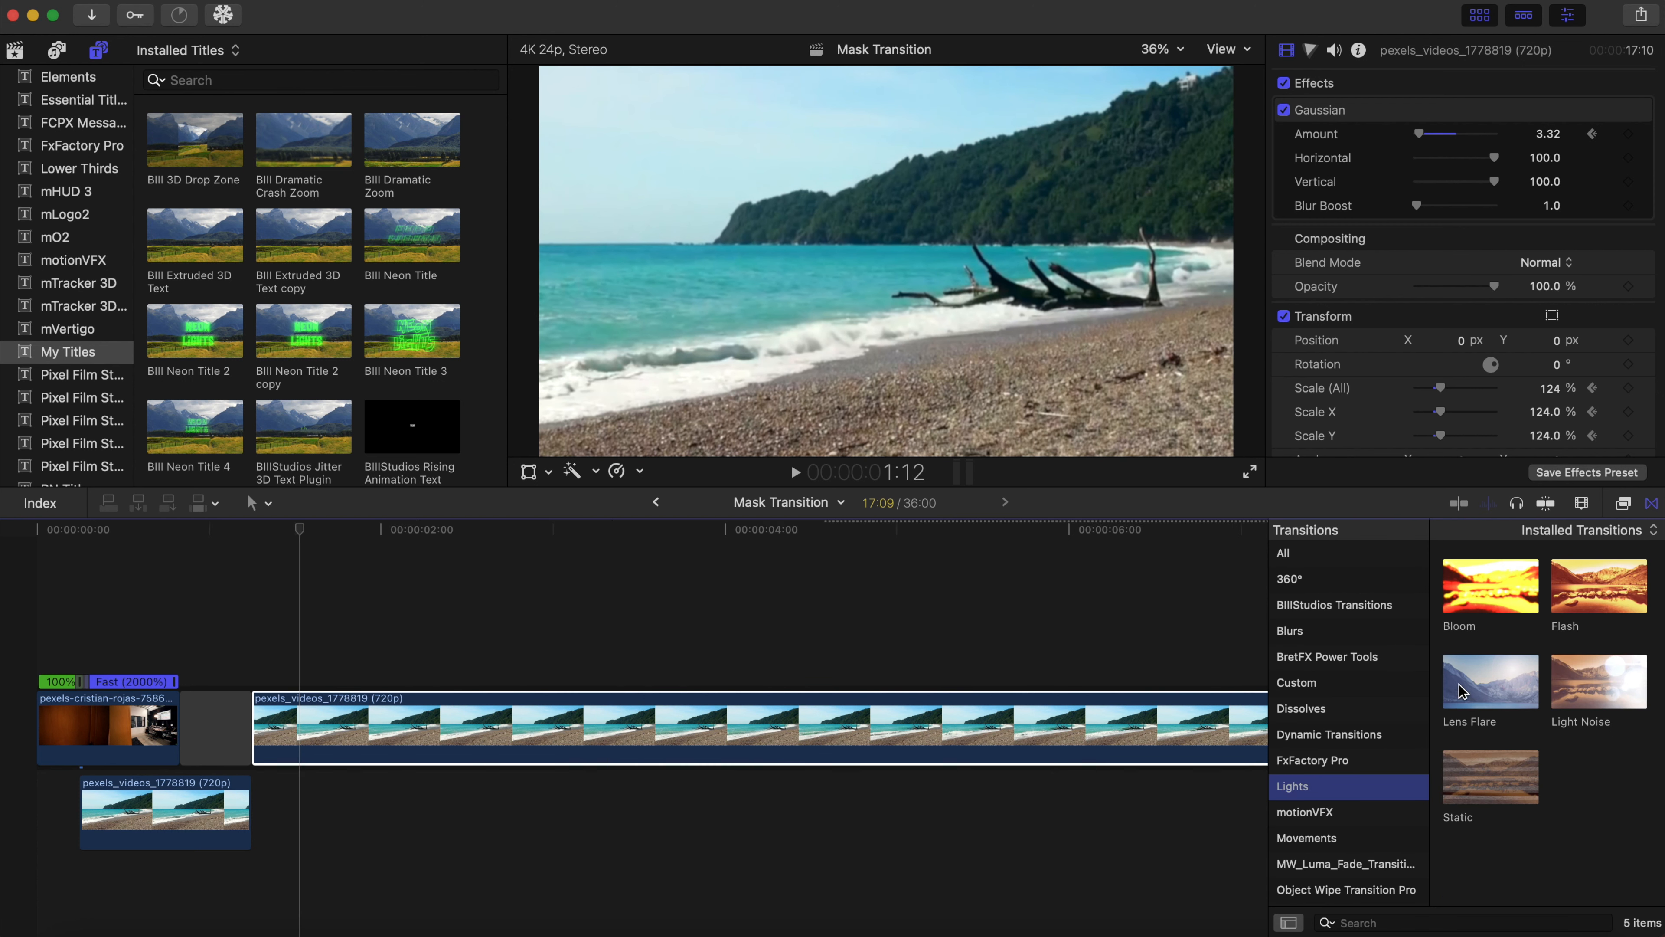
pyautogui.moveTo(1585, 600); pyautogui.dragTo(497, 712)
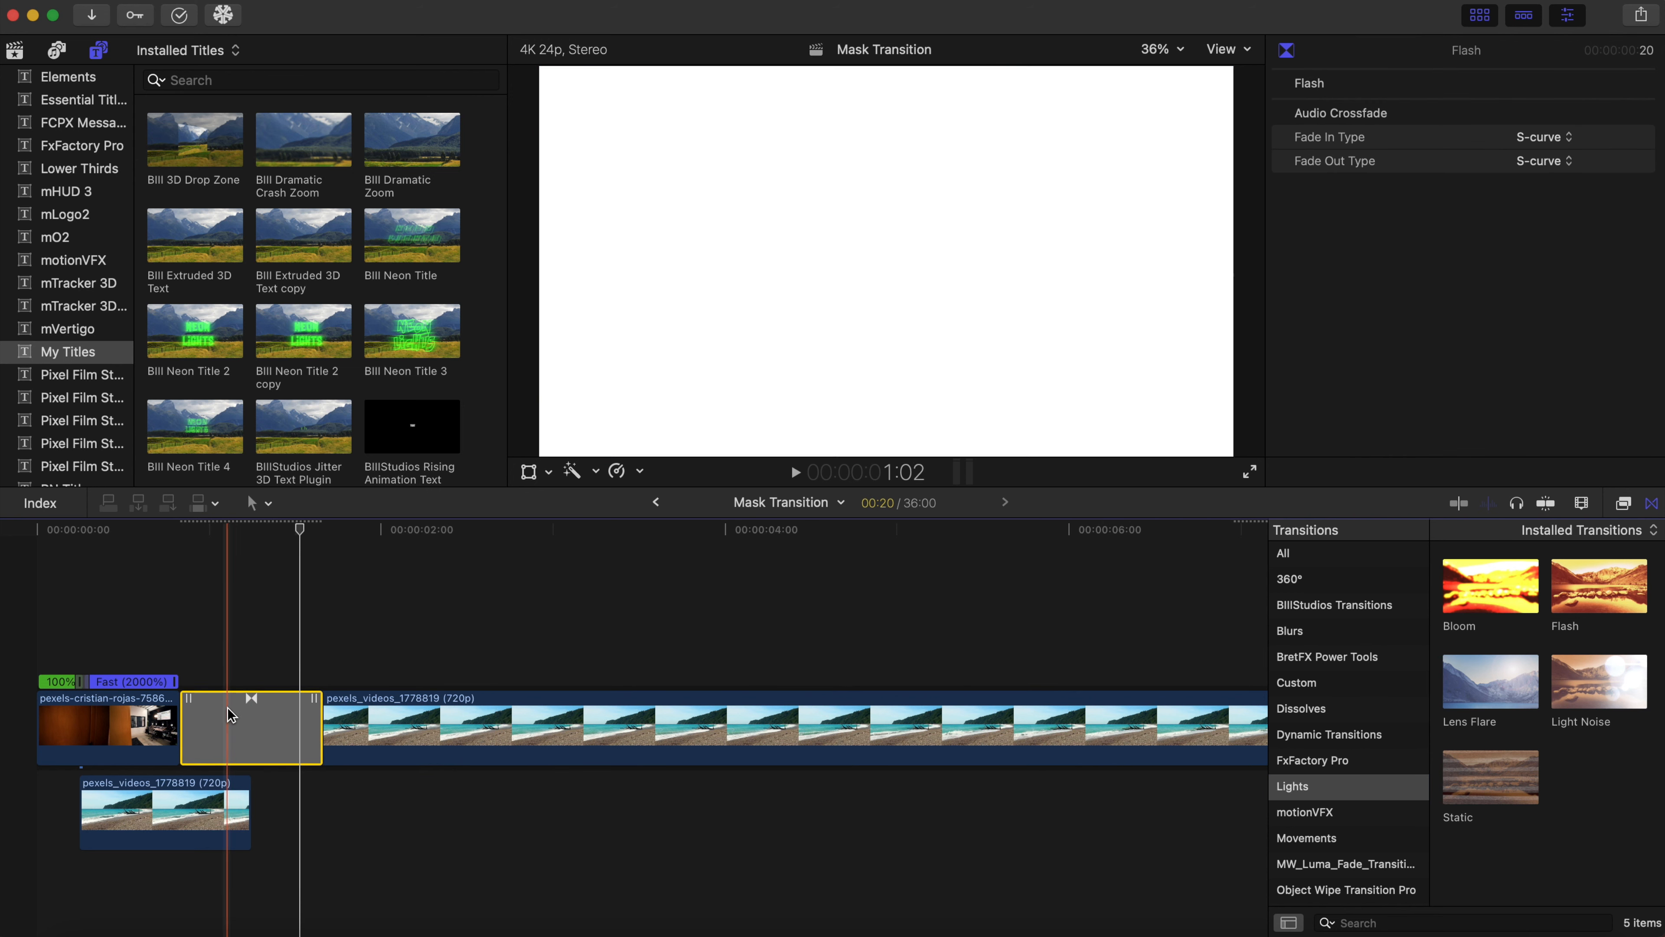
pyautogui.moveTo(192, 717); pyautogui.dragTo(233, 718)
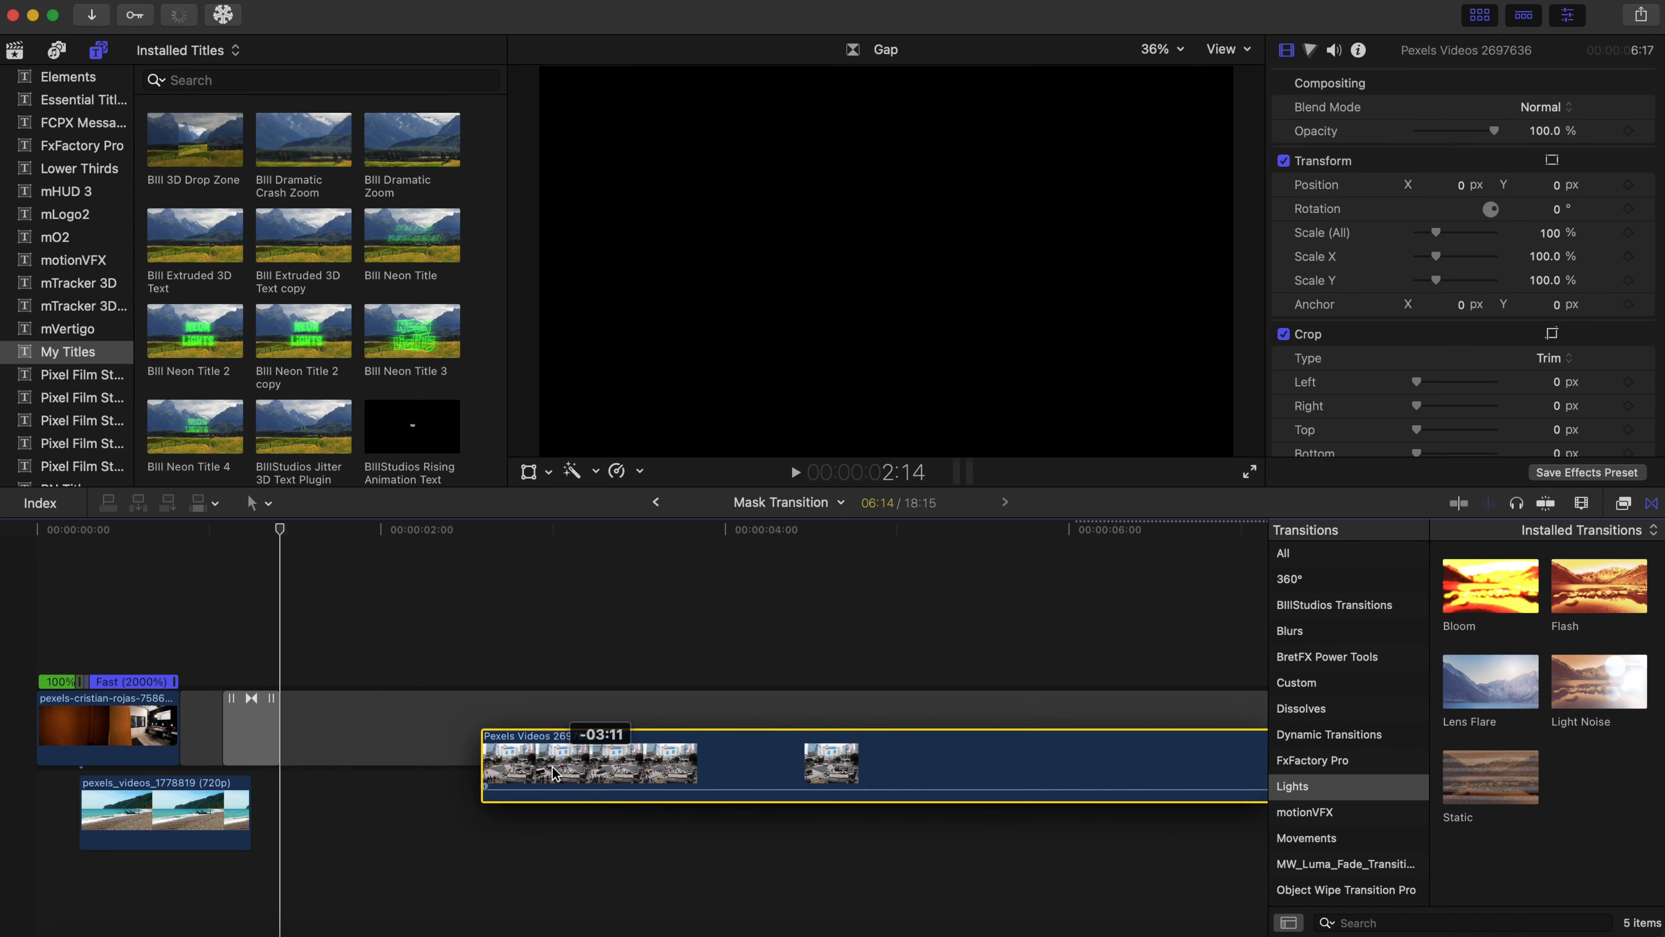
# Place the Pexels Videos 2697636 street-crossing clip directly after the Flash transition in the primary storyline and scale it to 148%.
pyautogui.moveTo(577, 728); pyautogui.dragTo(392, 744)
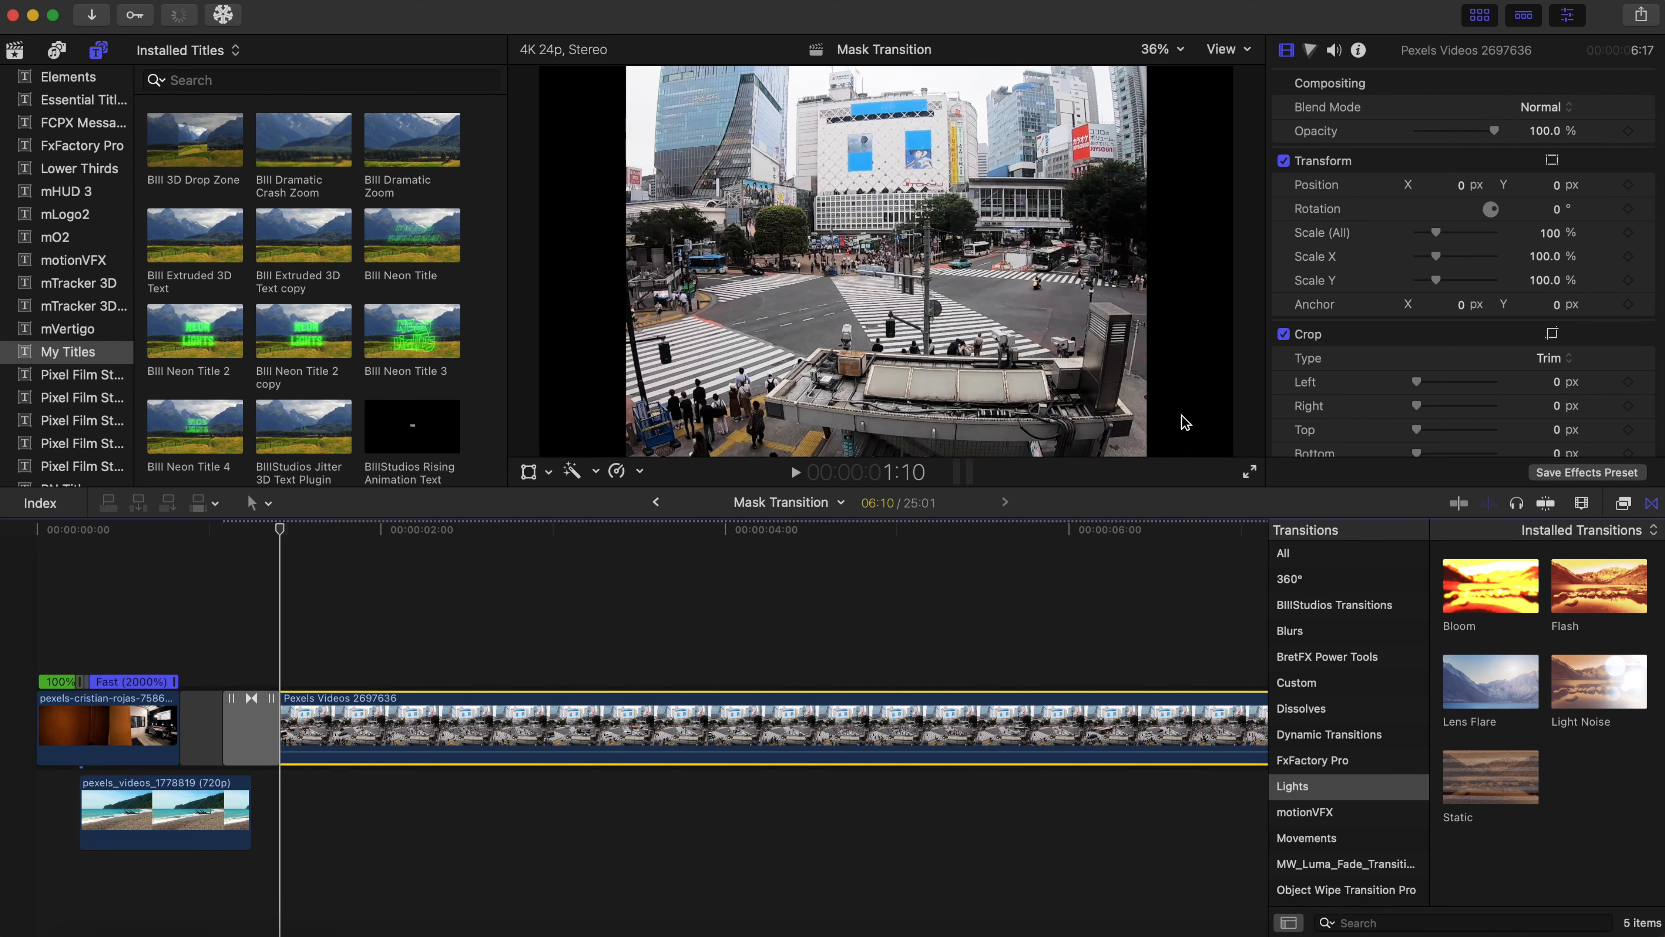
pyautogui.moveTo(1436, 232); pyautogui.dragTo(1447, 233)
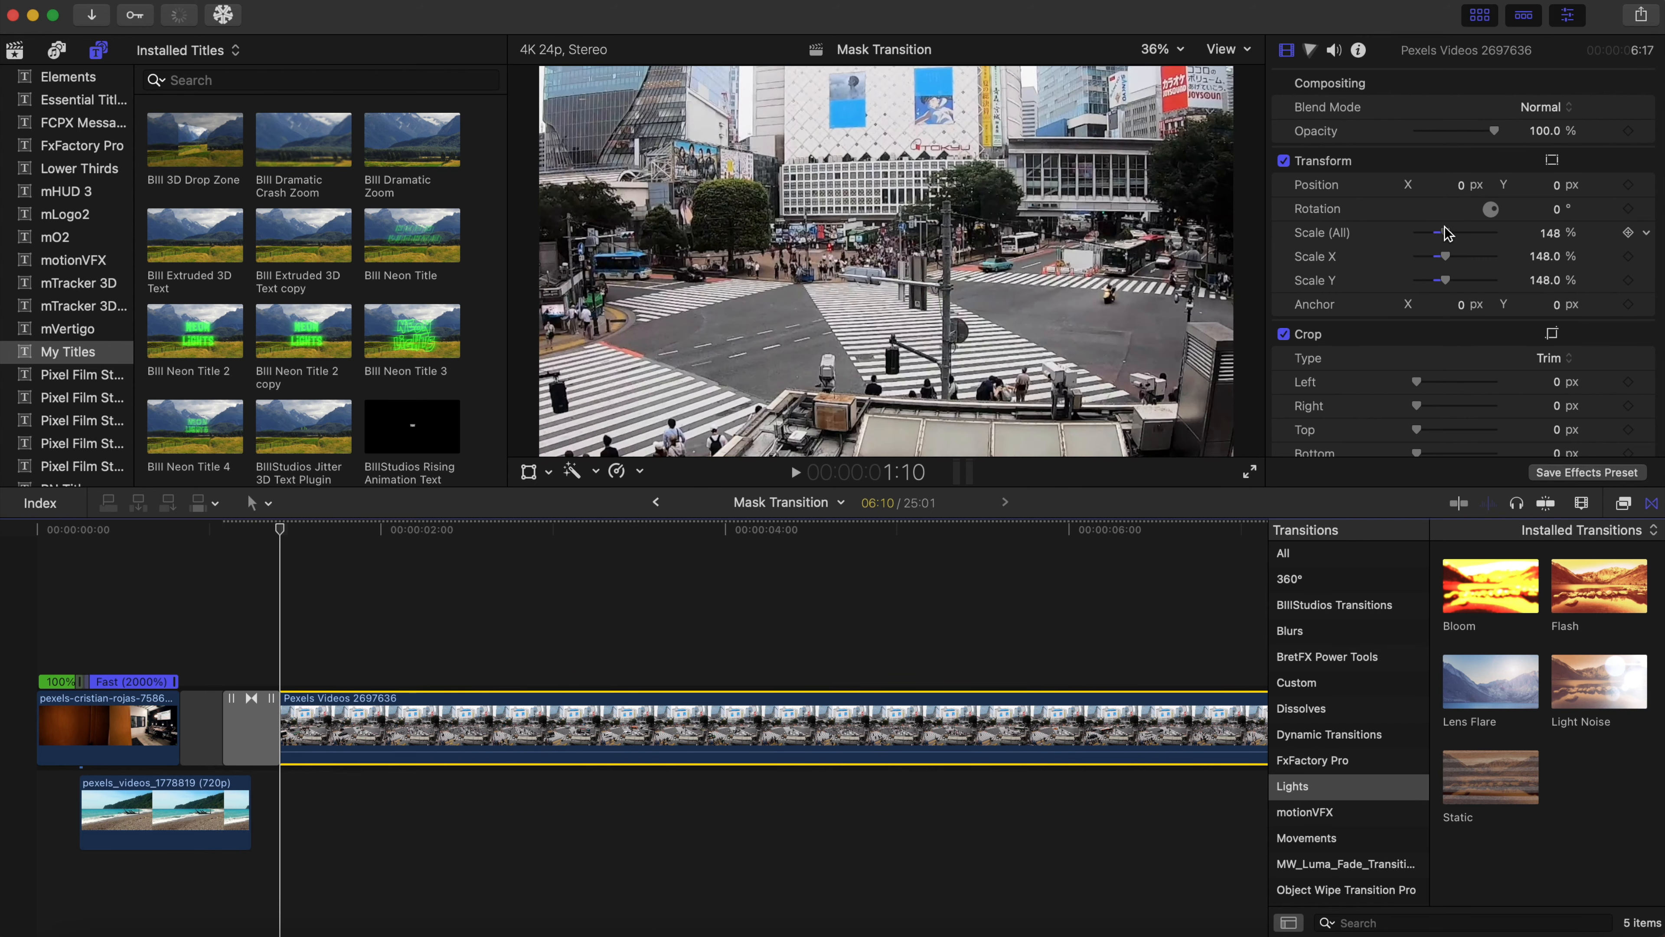
# Play the sequence from the start to review the door opening, beach shot and flash into the street-crossing clip.
pyautogui.click(11, 616)
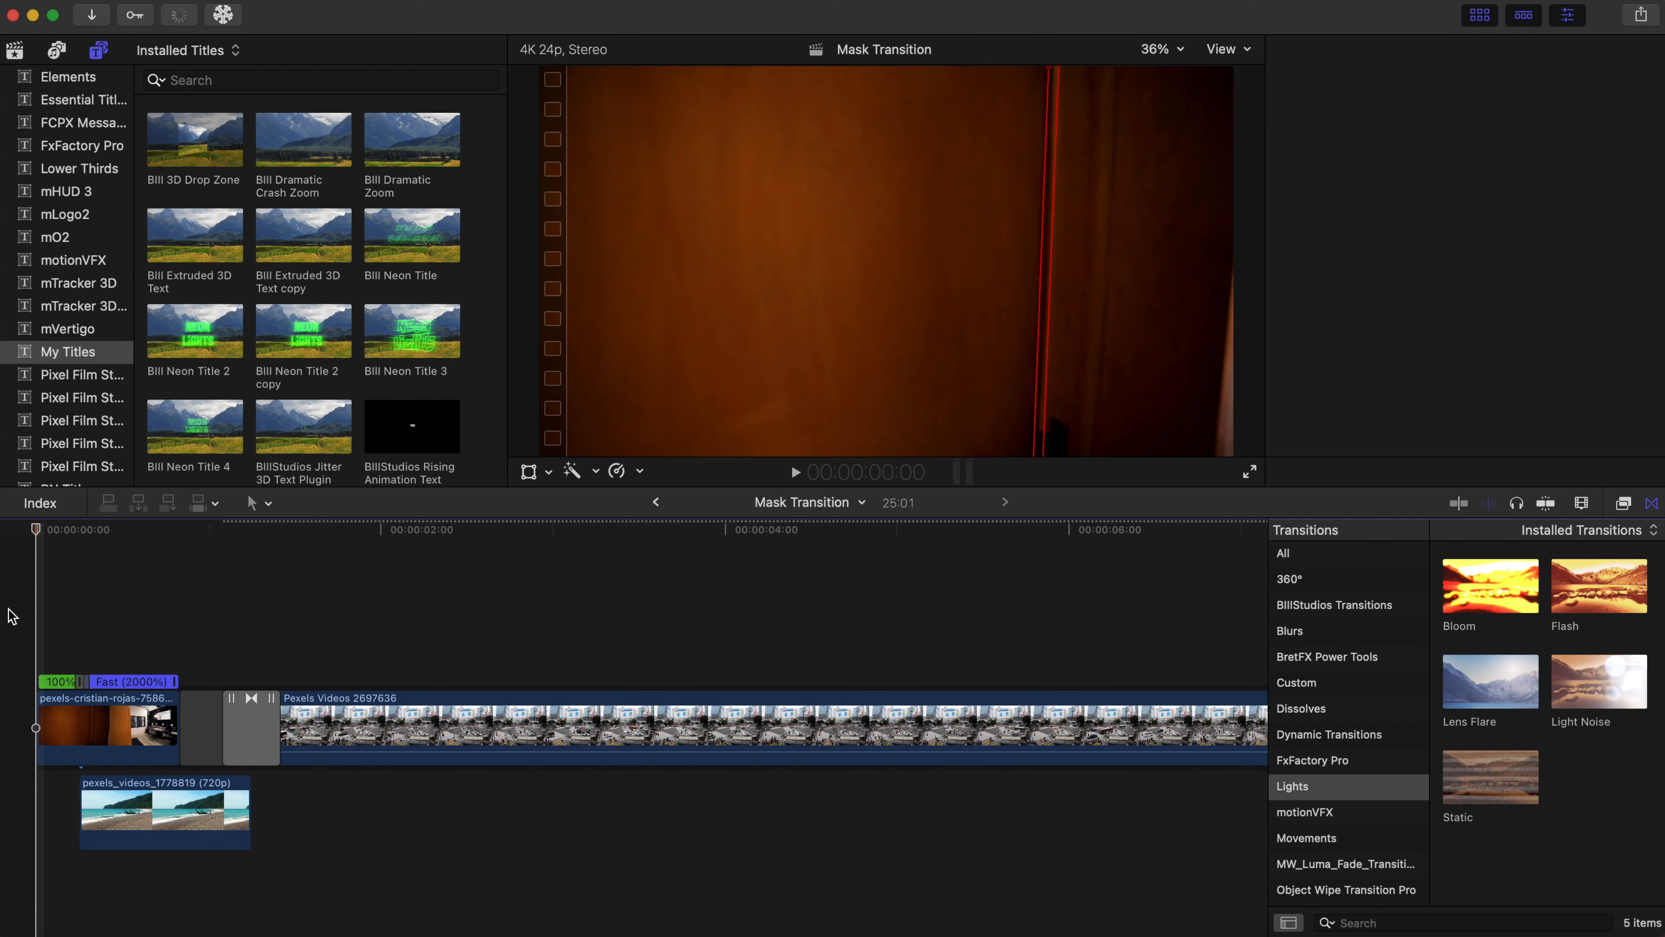
pyautogui.press('space')
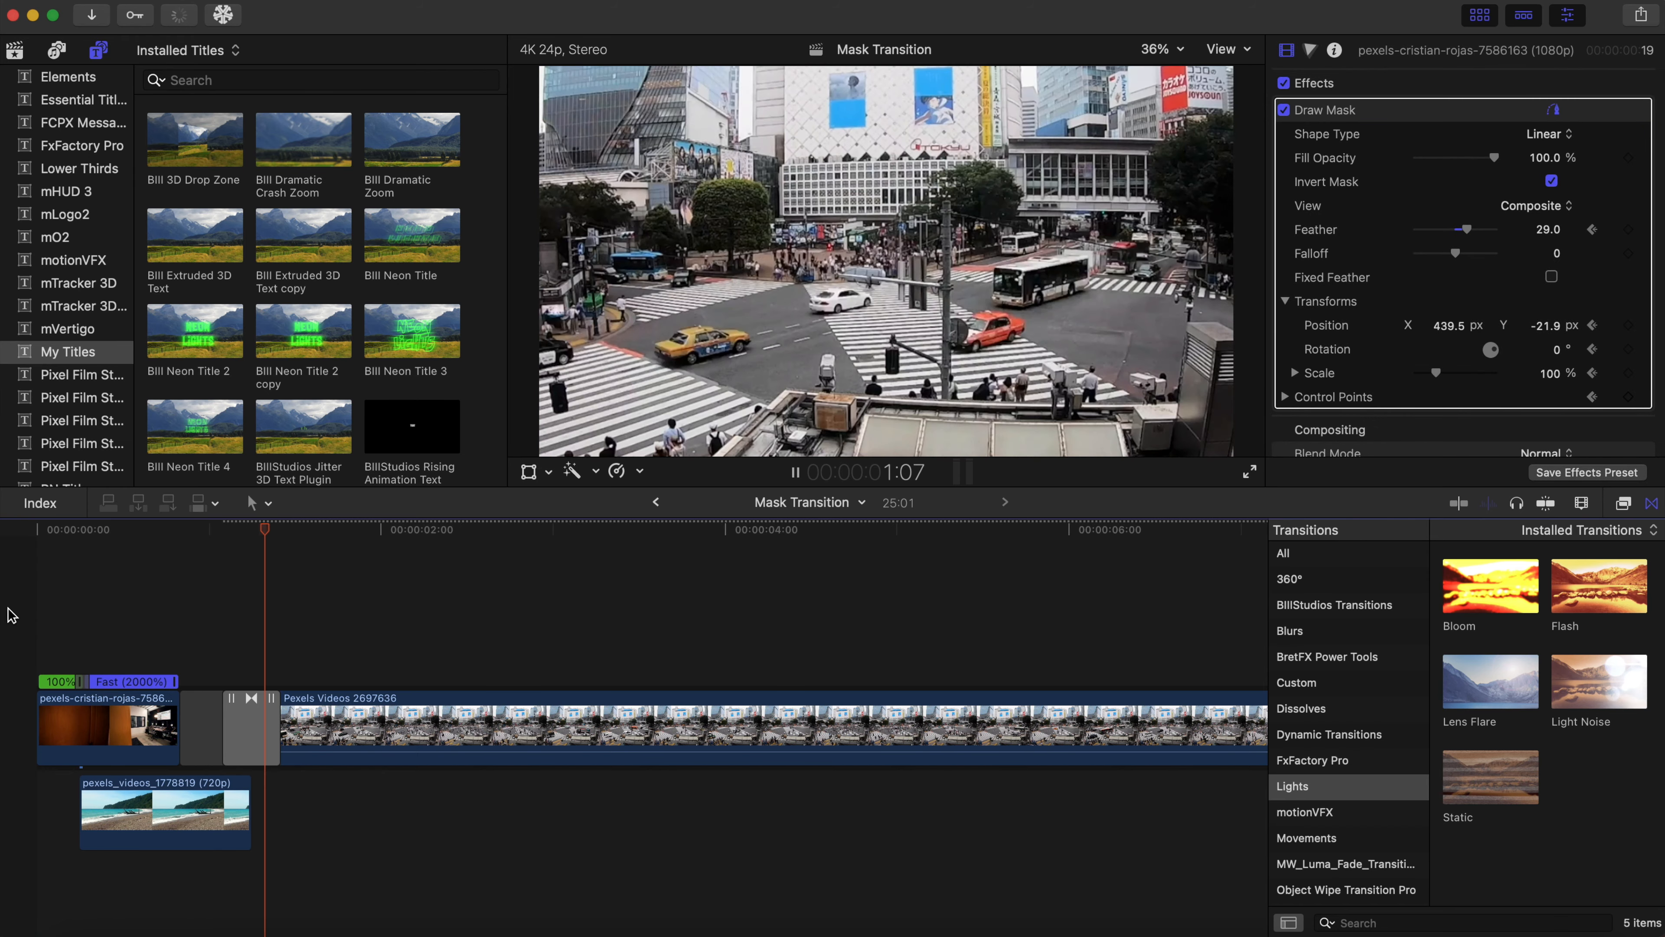
pyautogui.click(8, 608)
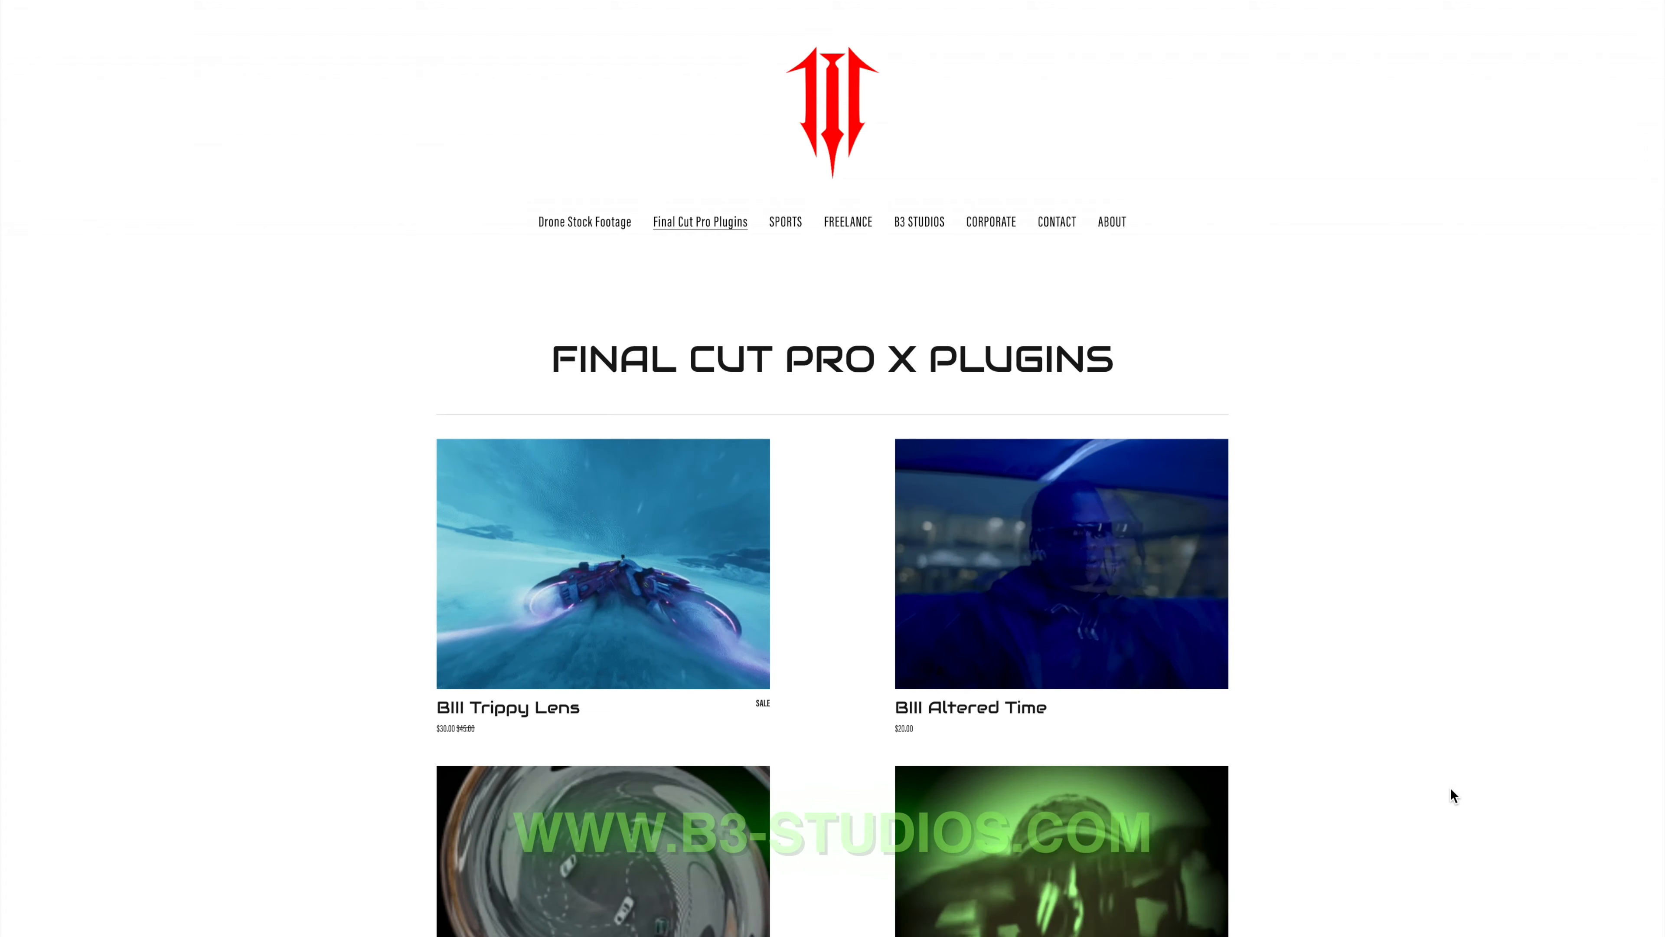
# Browse the Final Cut Pro X plugins listed on the B3 Studios website.
pyautogui.scroll(-2, 1615, 929)
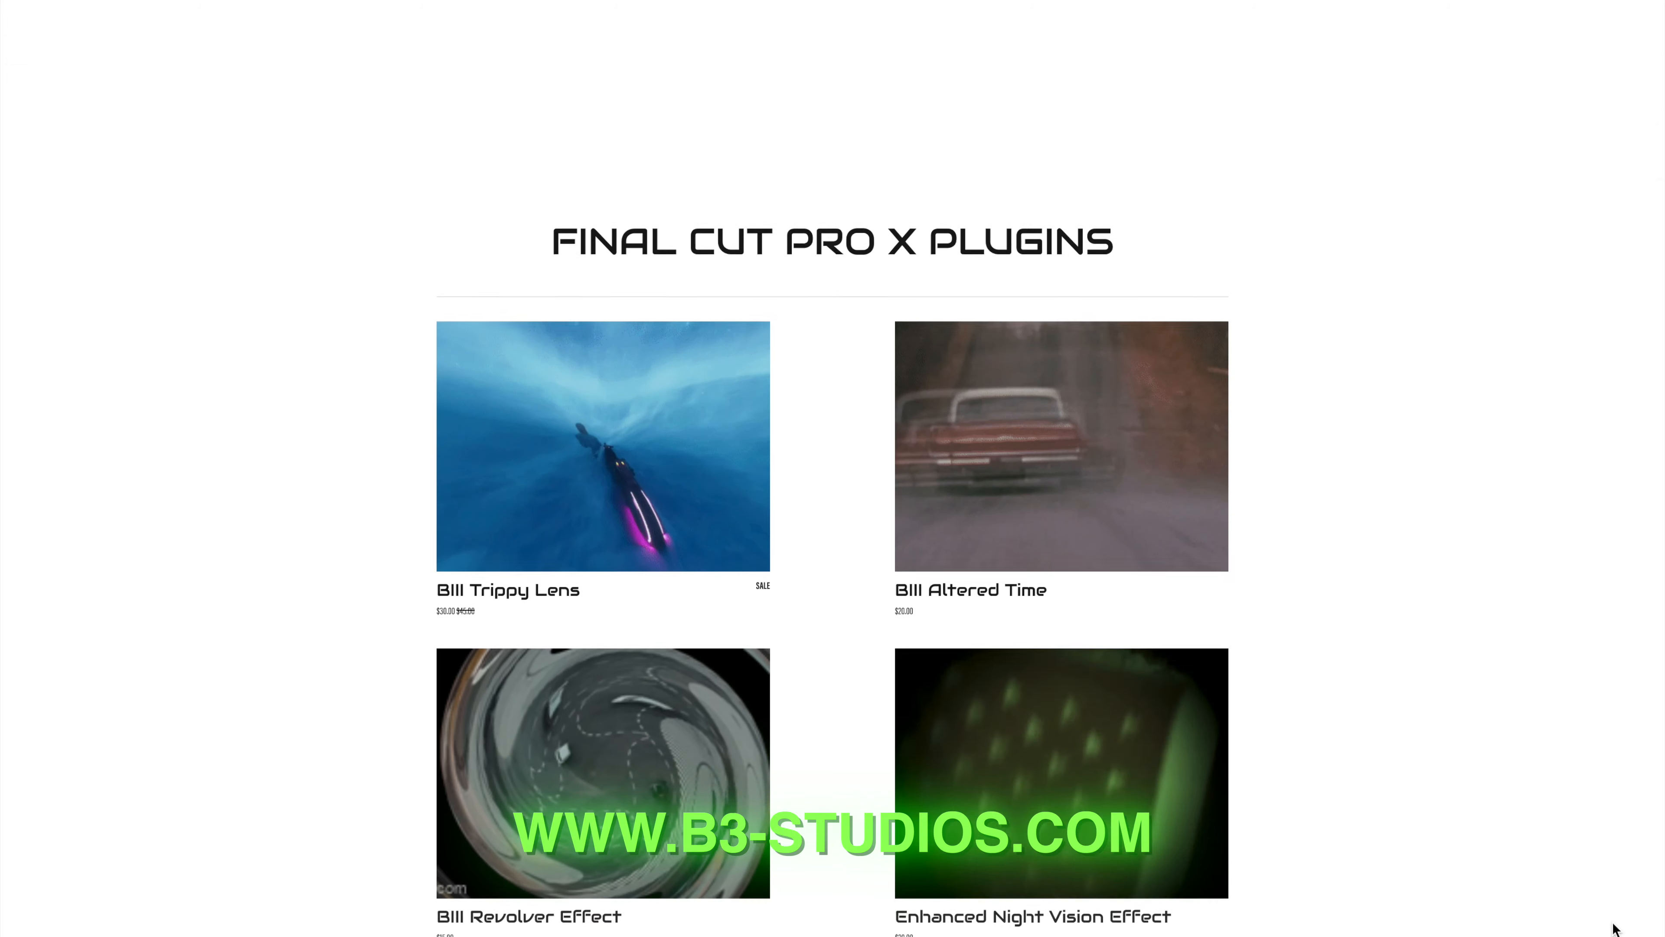
pyautogui.scroll(-3, 1614, 928)
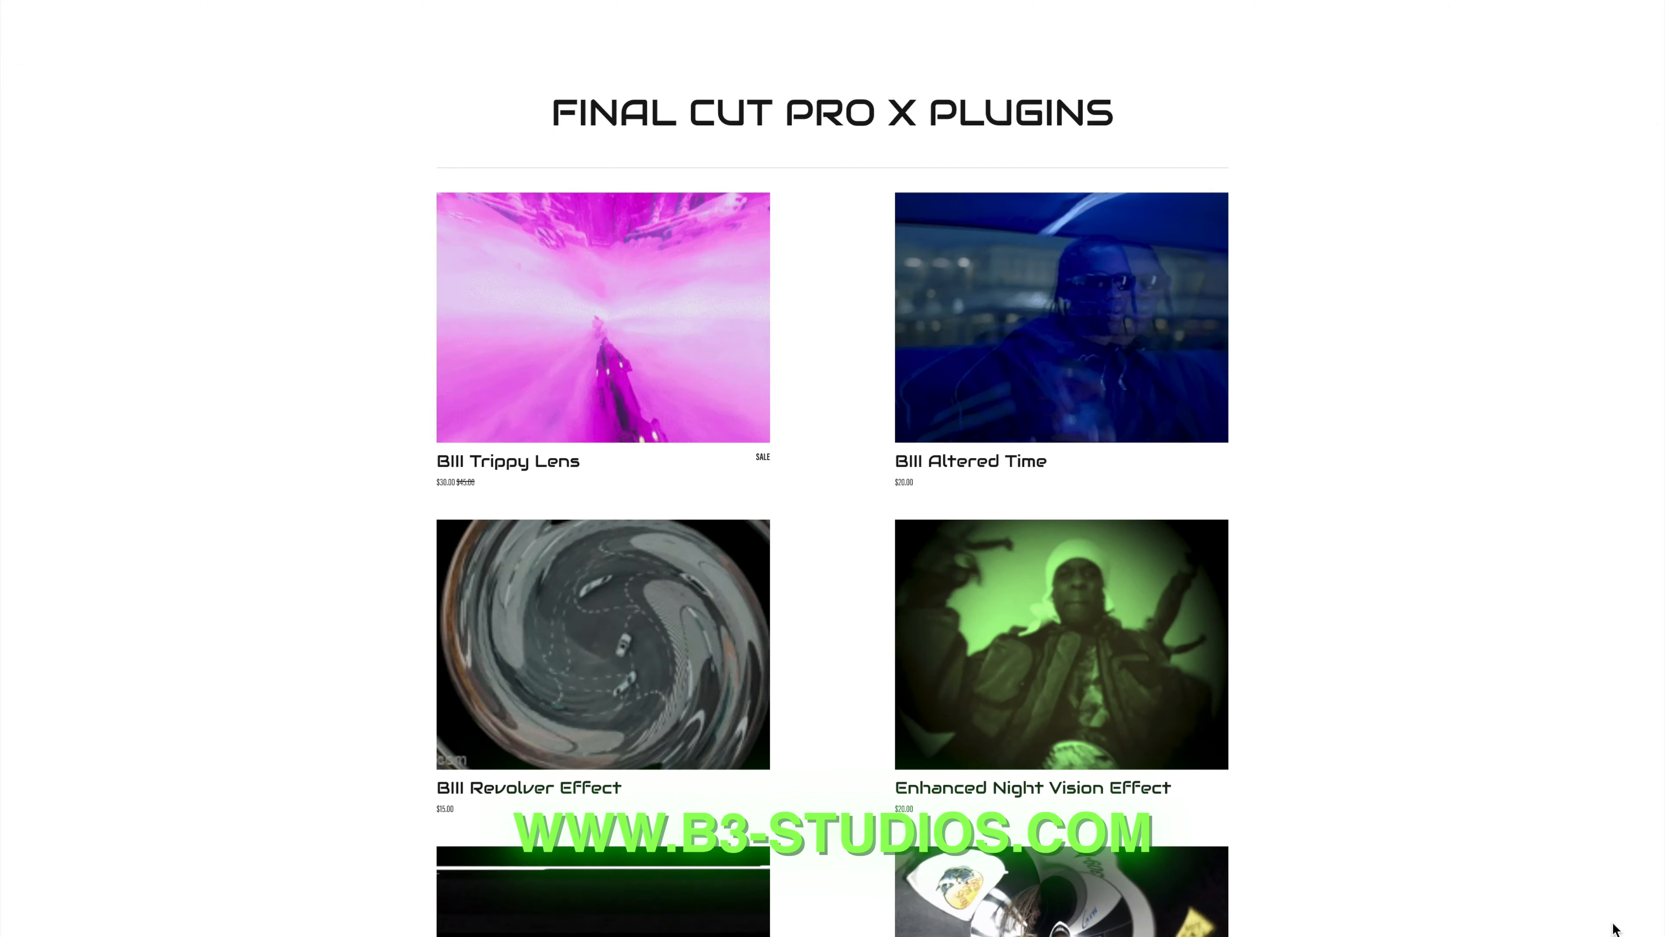
pyautogui.scroll(-3, 1614, 929)
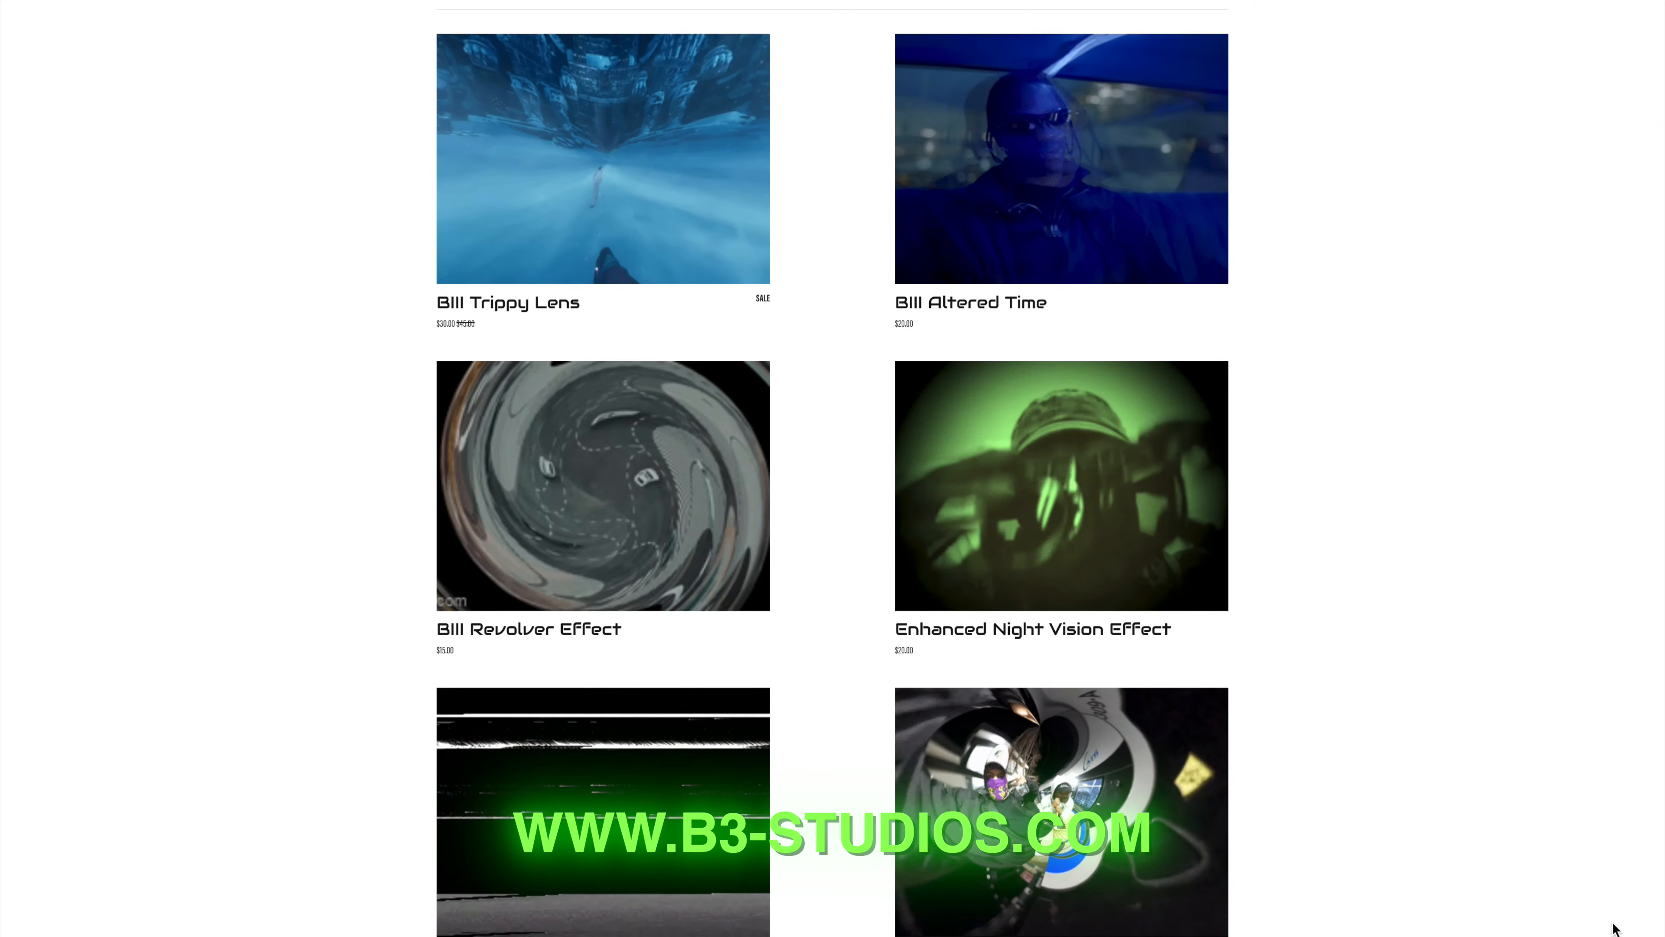
pyautogui.scroll(-3, 1614, 929)
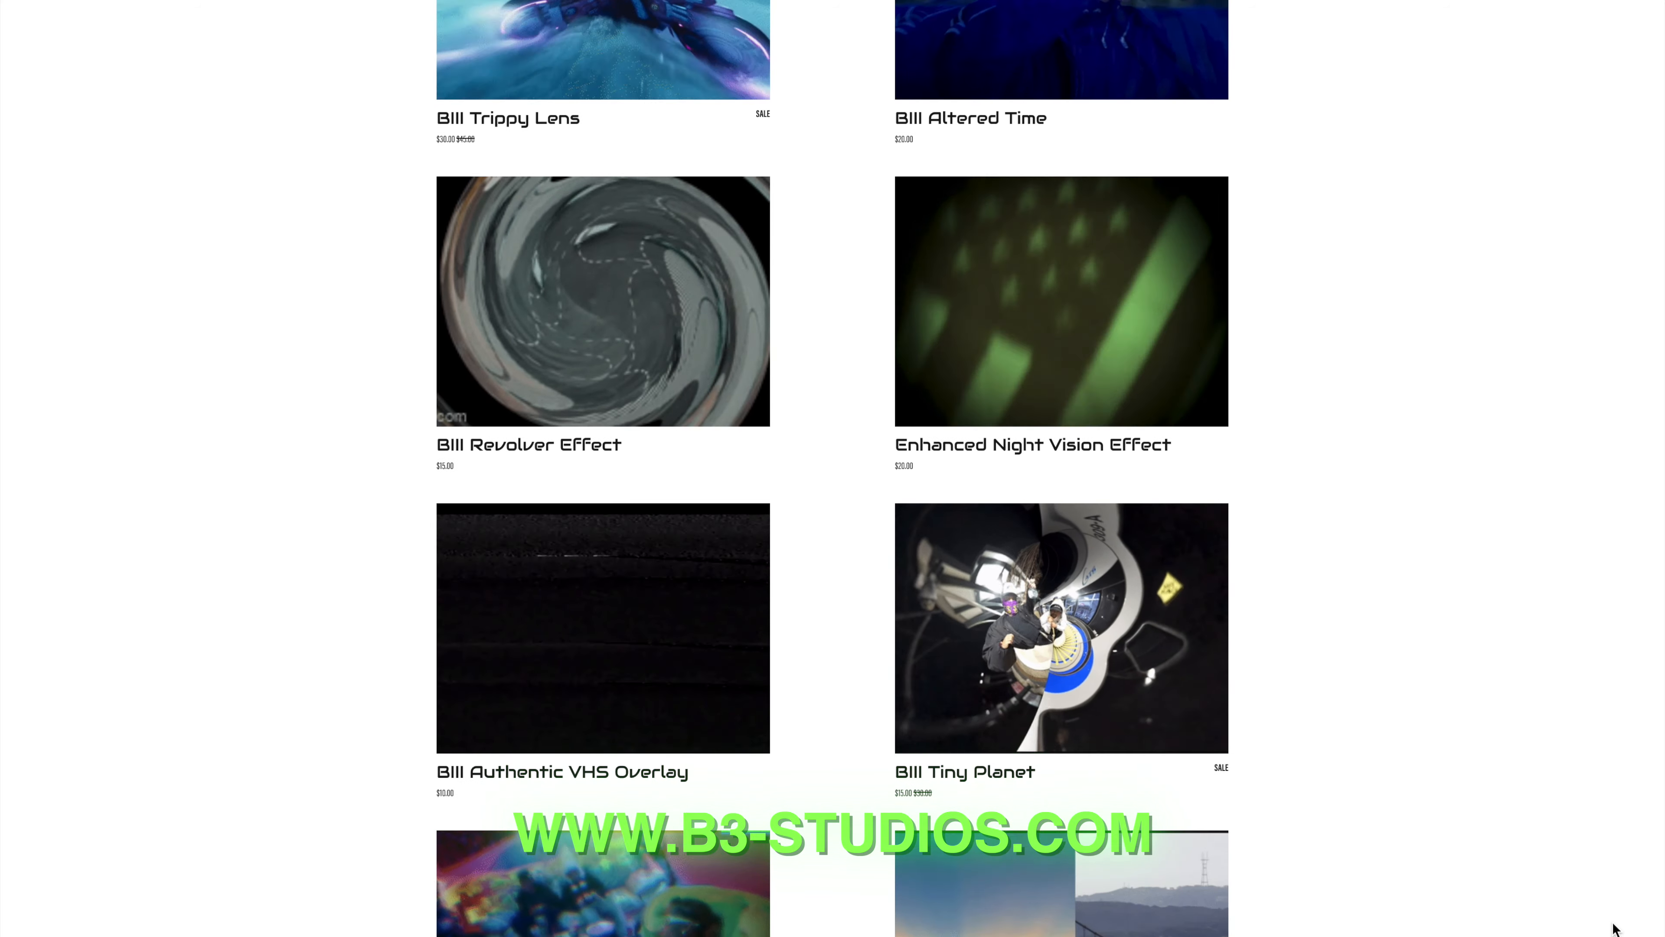